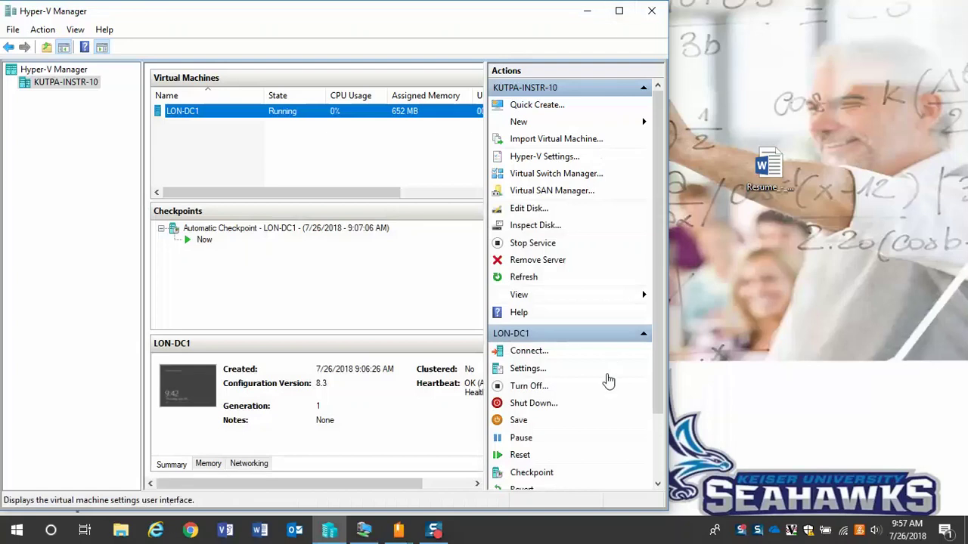
- Maximize Hyper-V Manager on host KUTPA-INSTR-10 with the running LON-DC1 machine listed
left_click(435, 532)
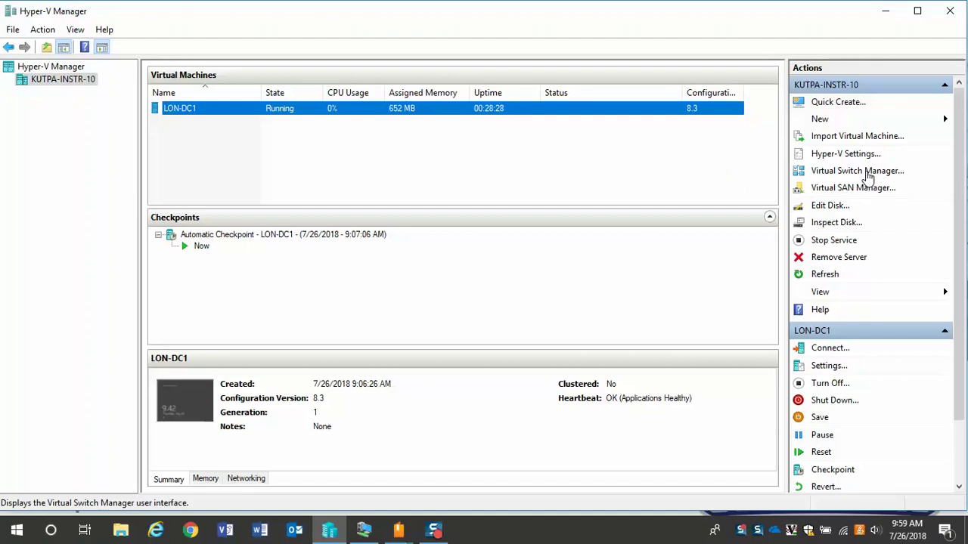
- Remove the Int Switch and Ext Switch virtual switches in Virtual Switch Manager
left_click(868, 176)
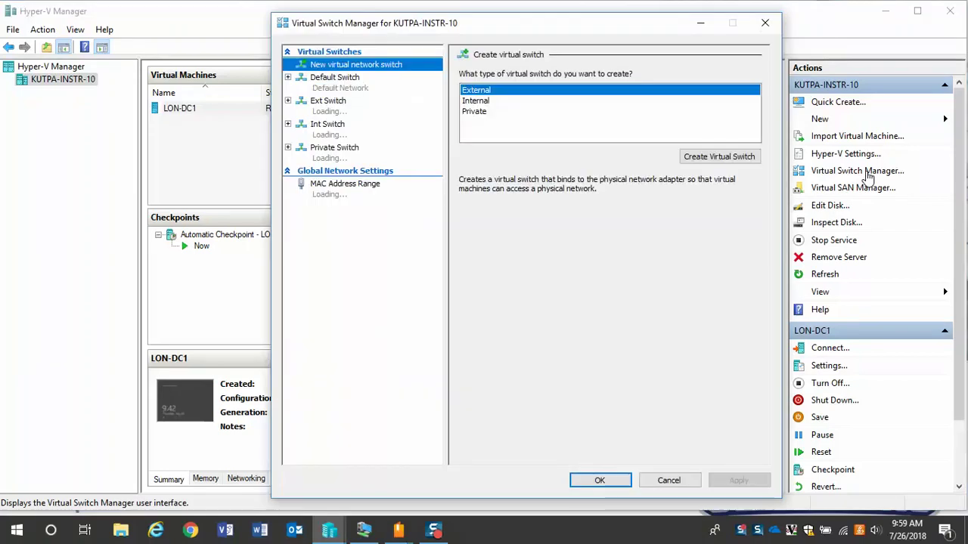
left_click(338, 110)
left_click(338, 131)
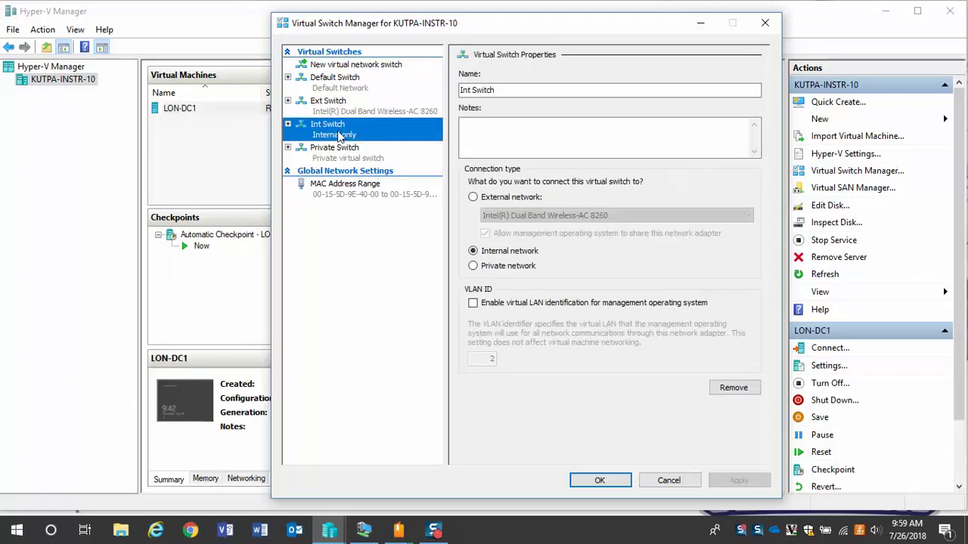
left_click(348, 161)
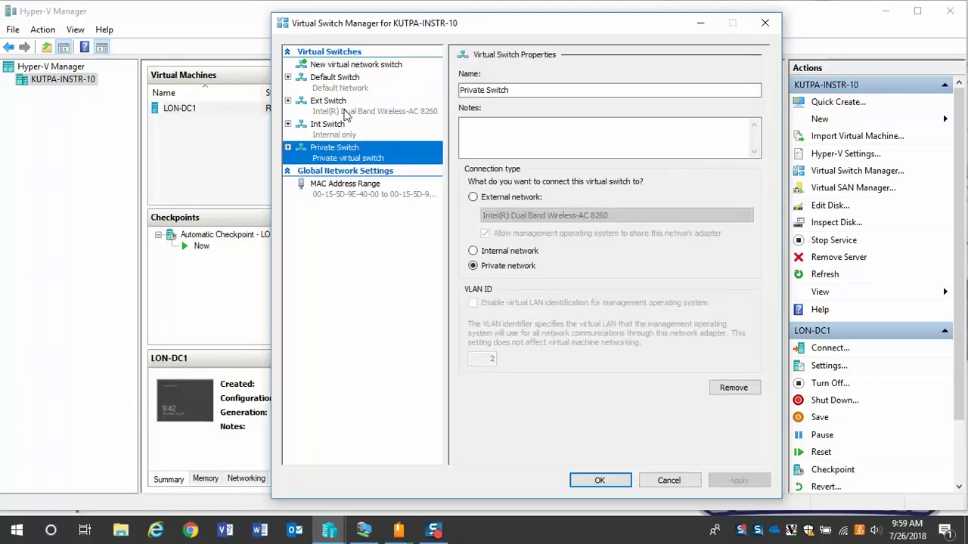
left_click(345, 113)
left_click(356, 133)
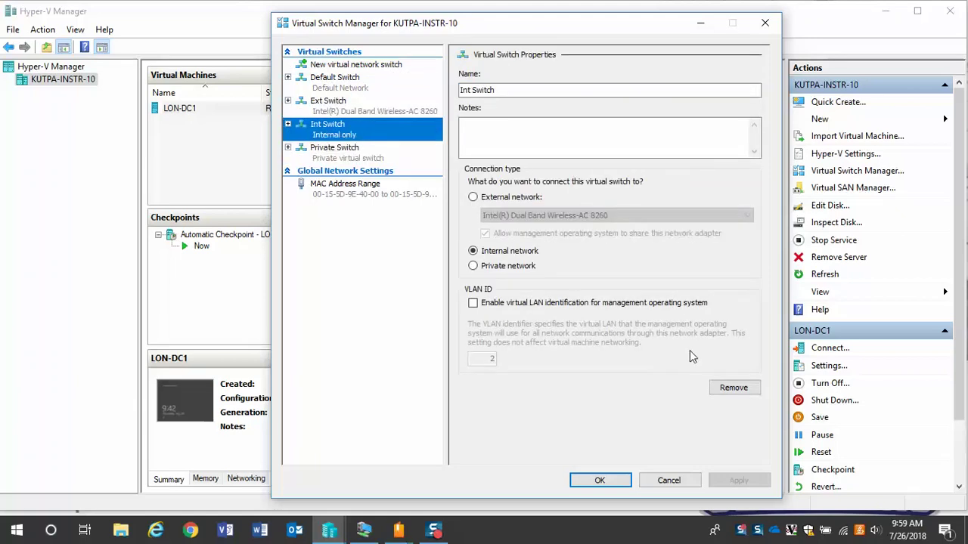
left_click(734, 387)
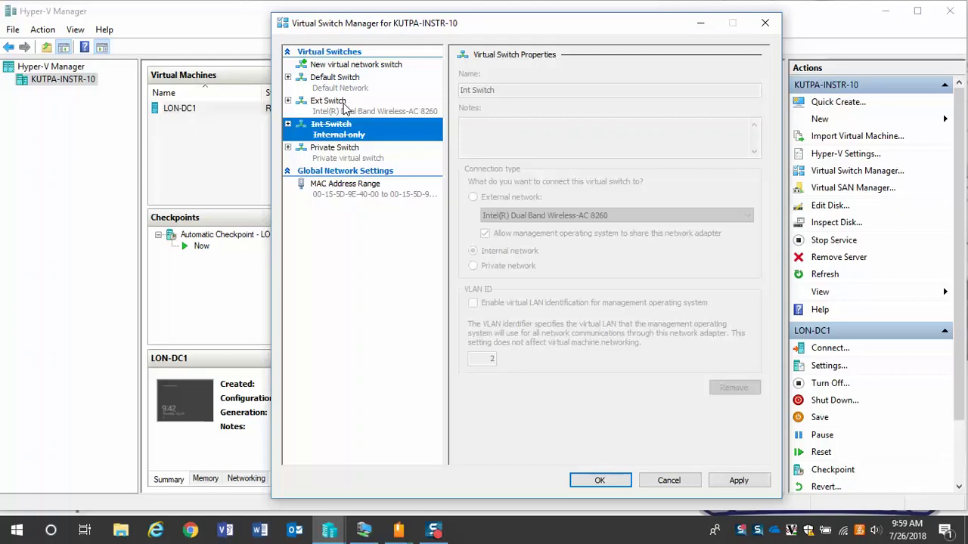
left_click(348, 108)
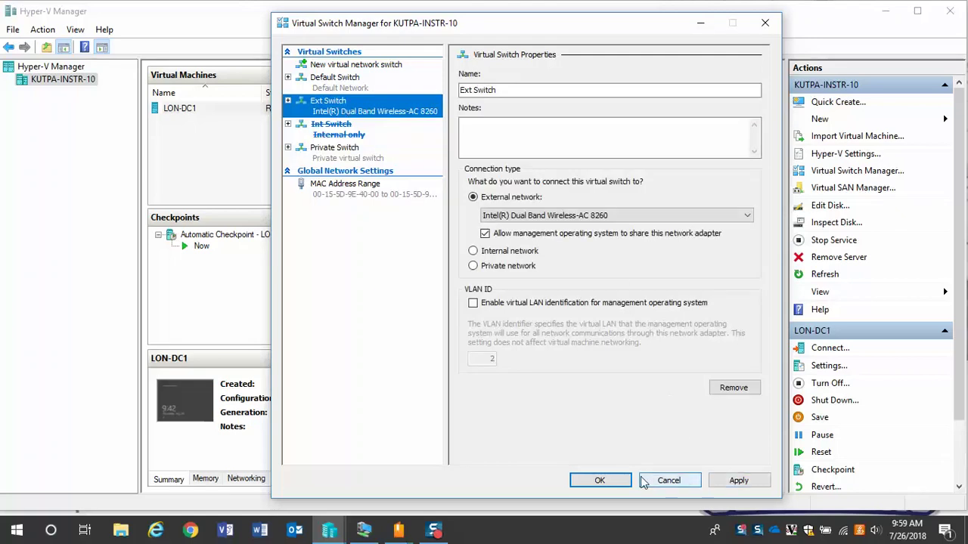
left_click(751, 386)
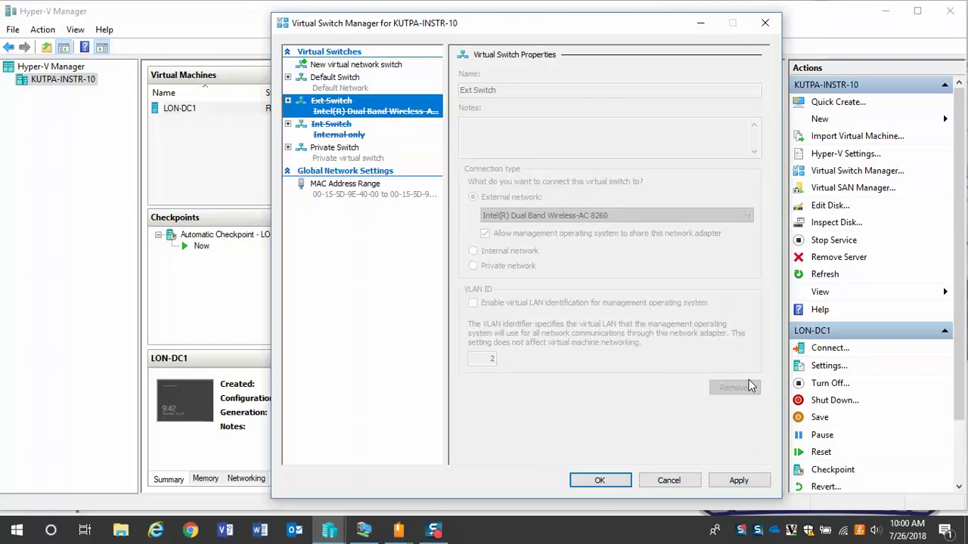
- Add a private virtual switch named 'Private 2' and apply the networking changes
left_click(365, 67)
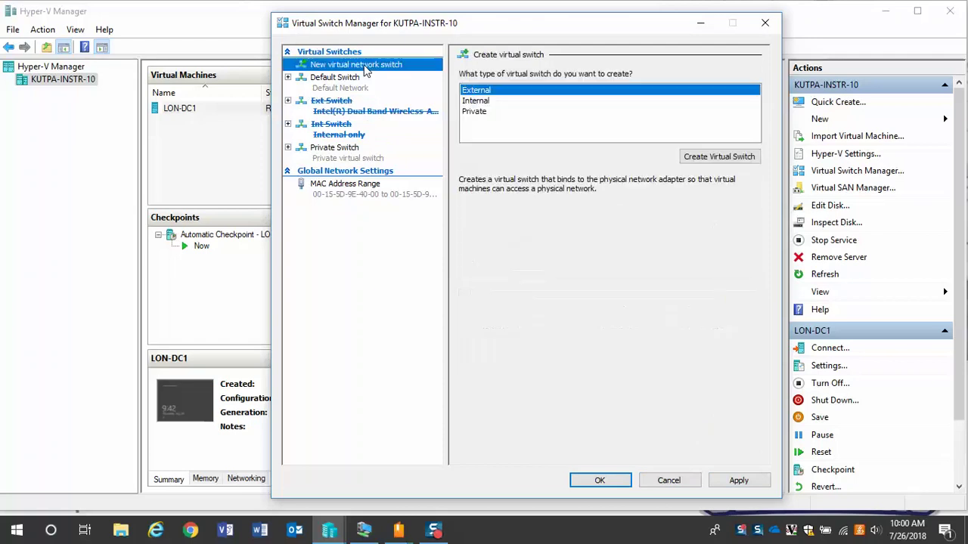
left_click(484, 114)
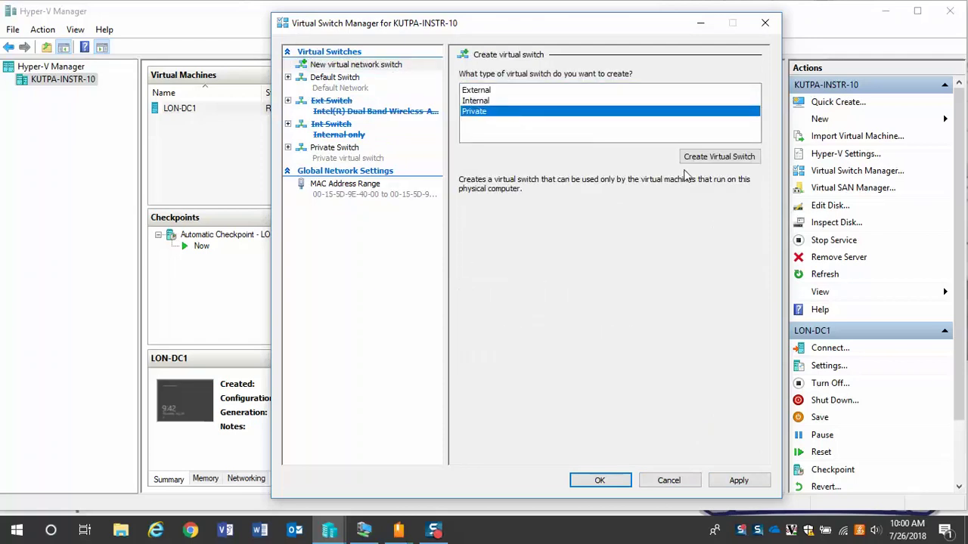
left_click(720, 158)
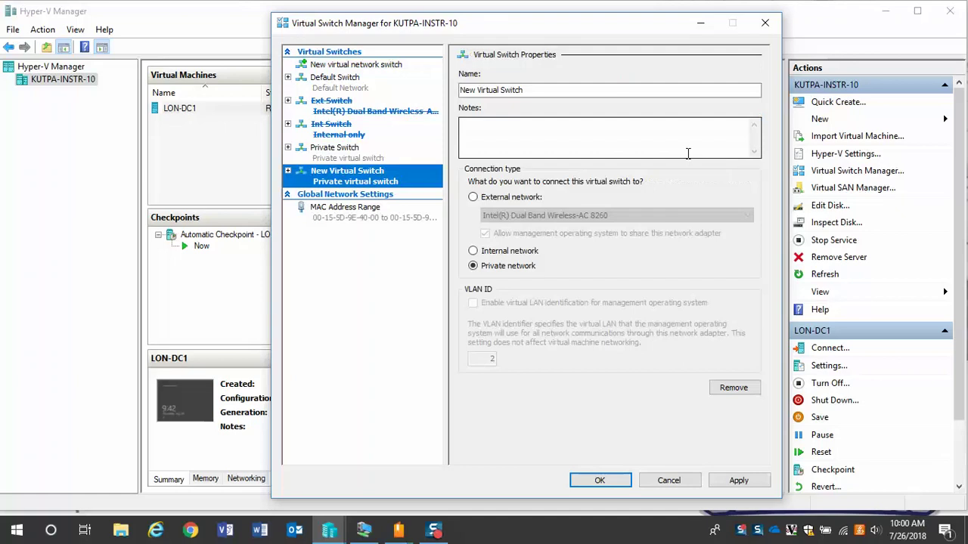
left_click_drag(553, 91, 445, 77)
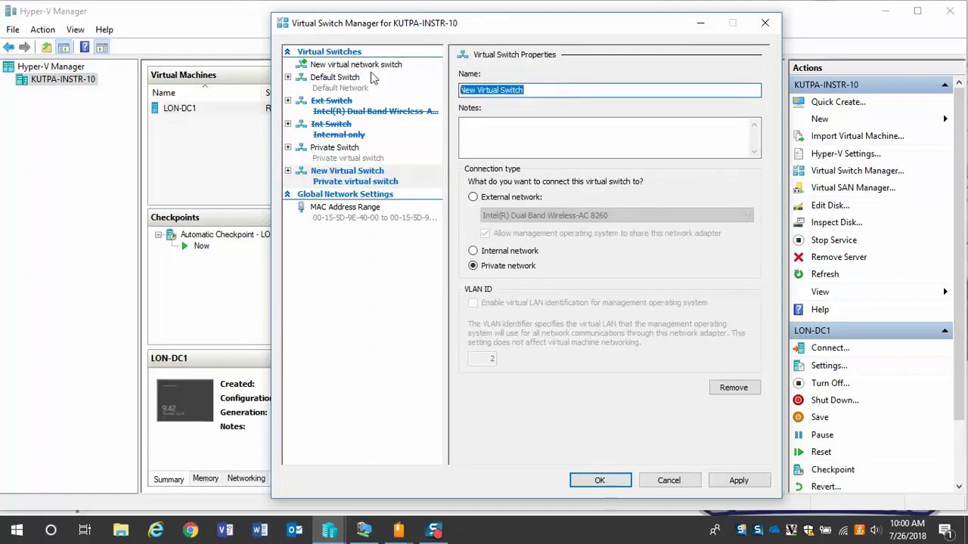
type("Private 2")
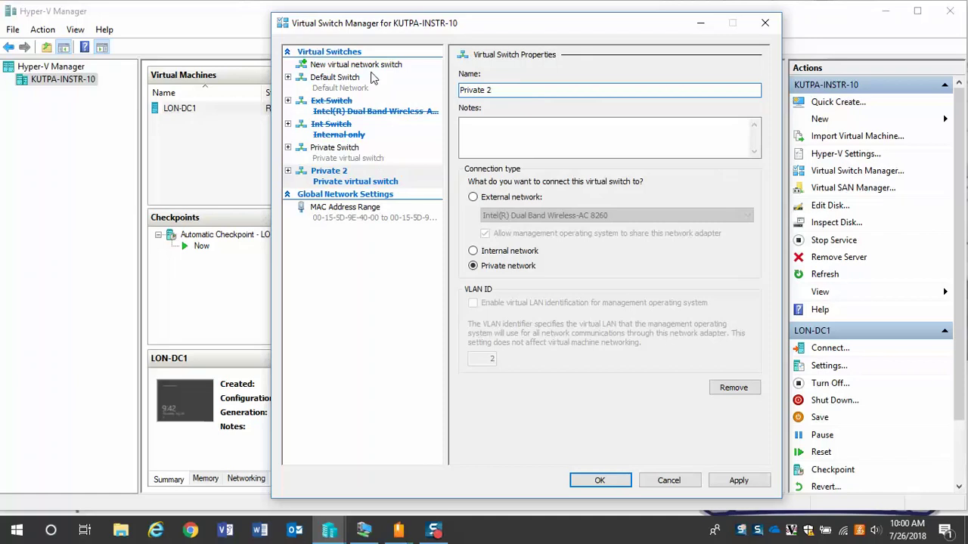
left_click(599, 480)
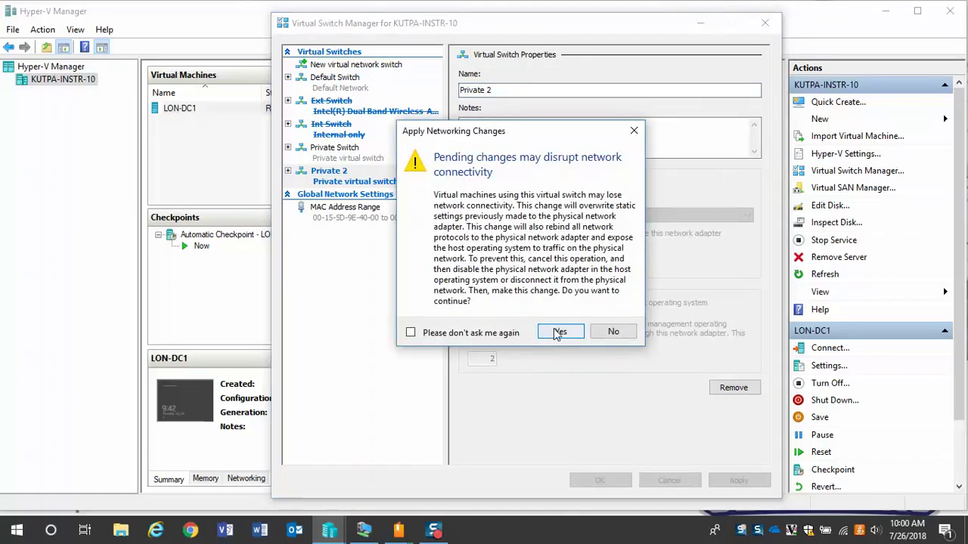
left_click(558, 332)
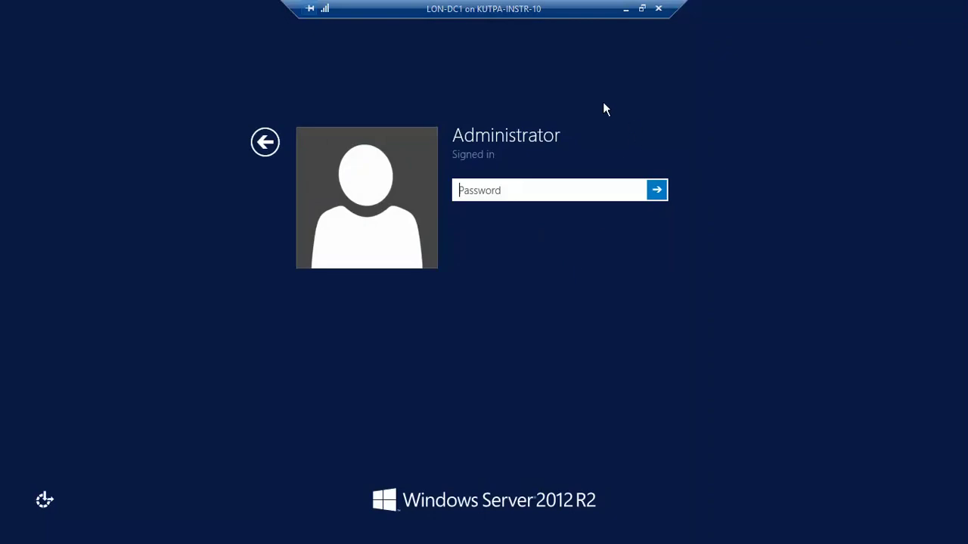
left_click(625, 10)
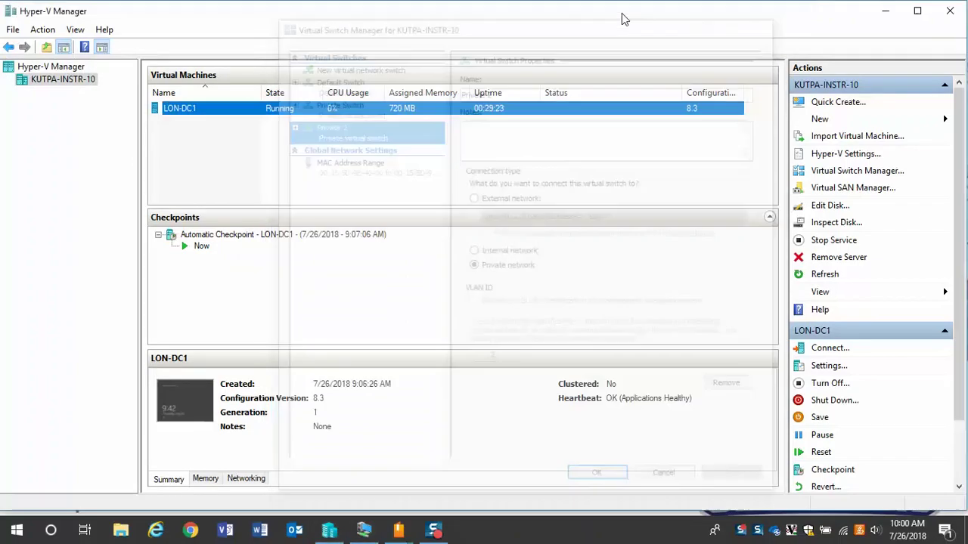
- Change the Private Switch's name to 'Private 1' and save it
left_click(877, 176)
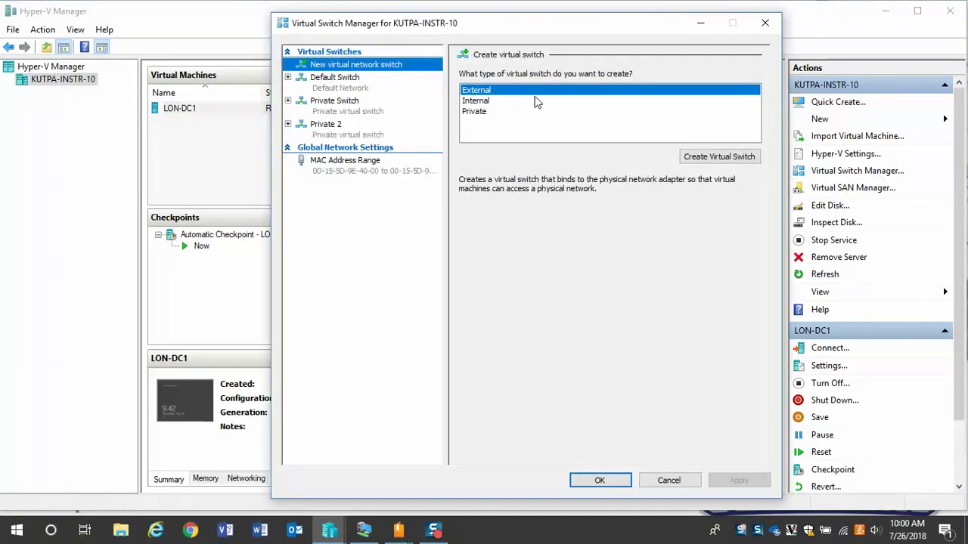
left_click(339, 107)
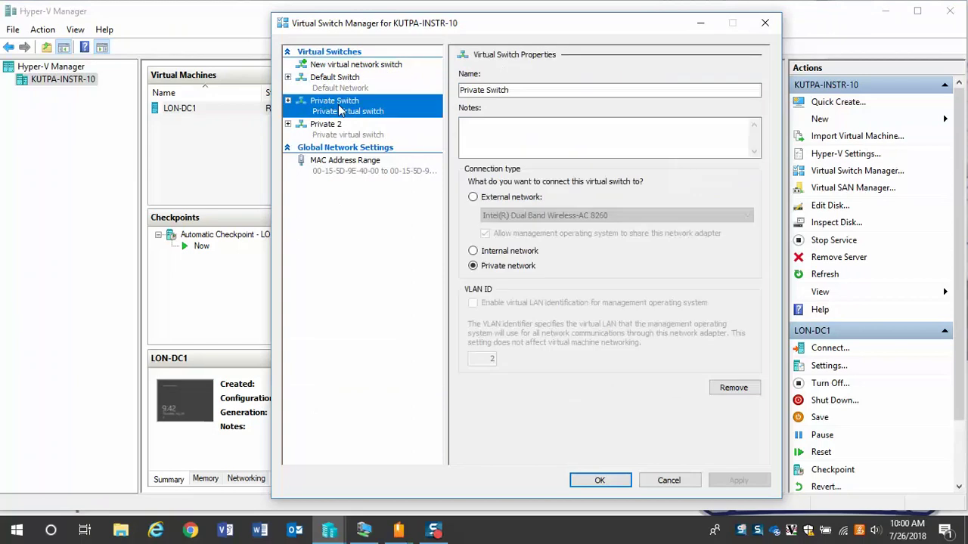
left_click(509, 90)
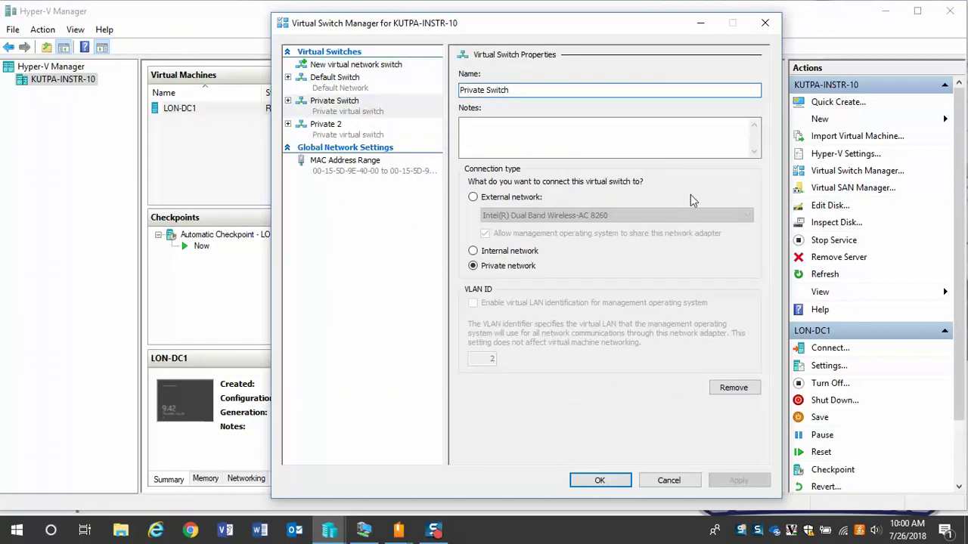
key("BackSpace")
key("BackSpace")
key("BackSpace")
key("BackSpace")
key("BackSpace")
key("BackSpace")
type("1")
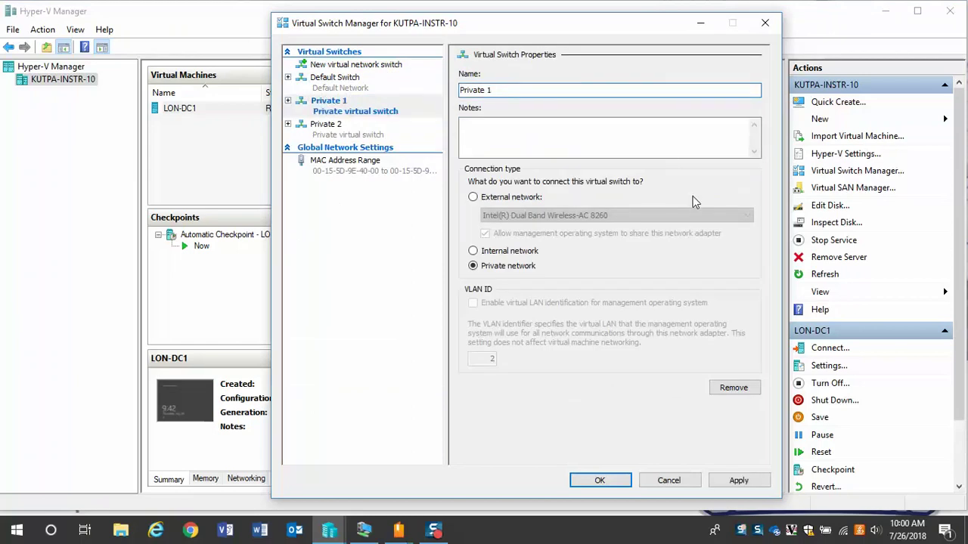
left_click(600, 479)
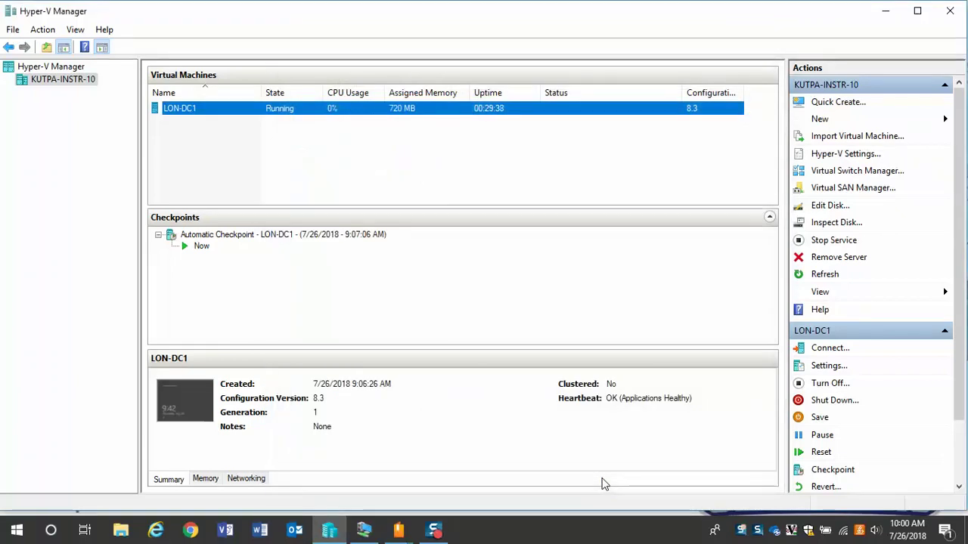
left_click(362, 531)
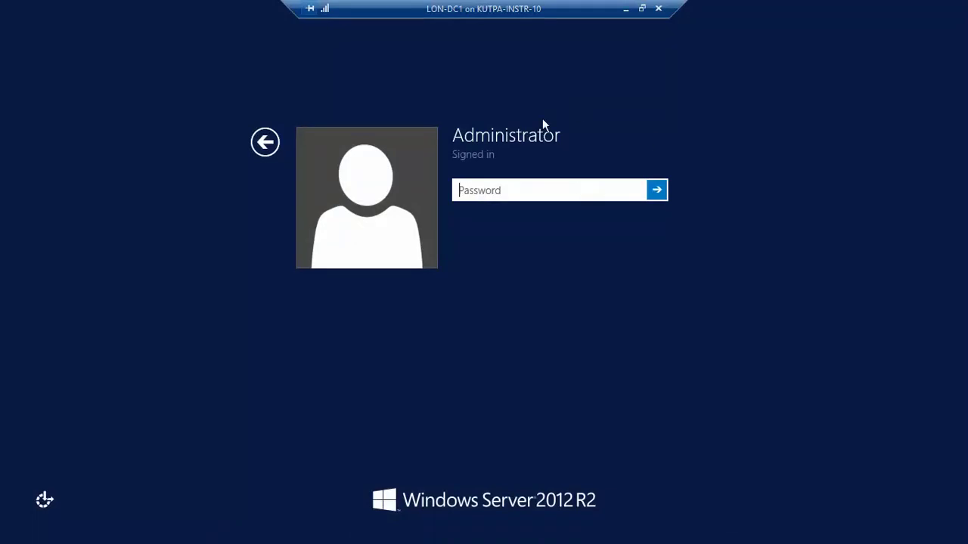
- Enter the account password on LON-DC1's sign-in screen, verify it, and submit
type("Pa$$w0rd")
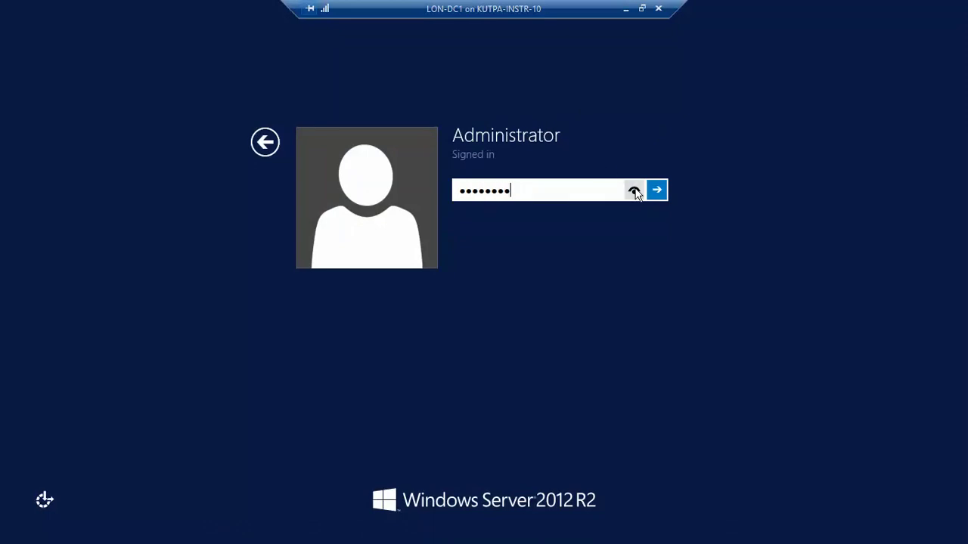
left_click(634, 191)
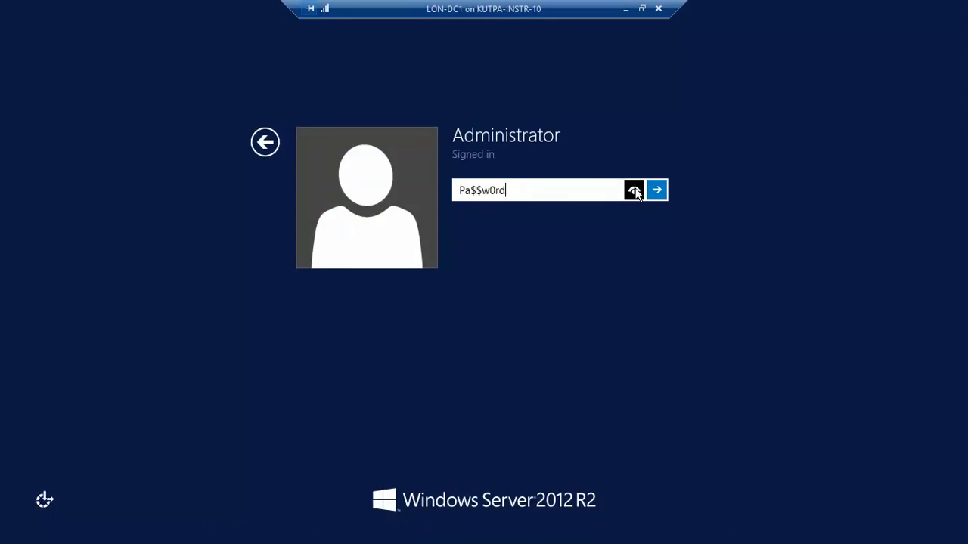
left_click_drag(636, 194, 635, 192)
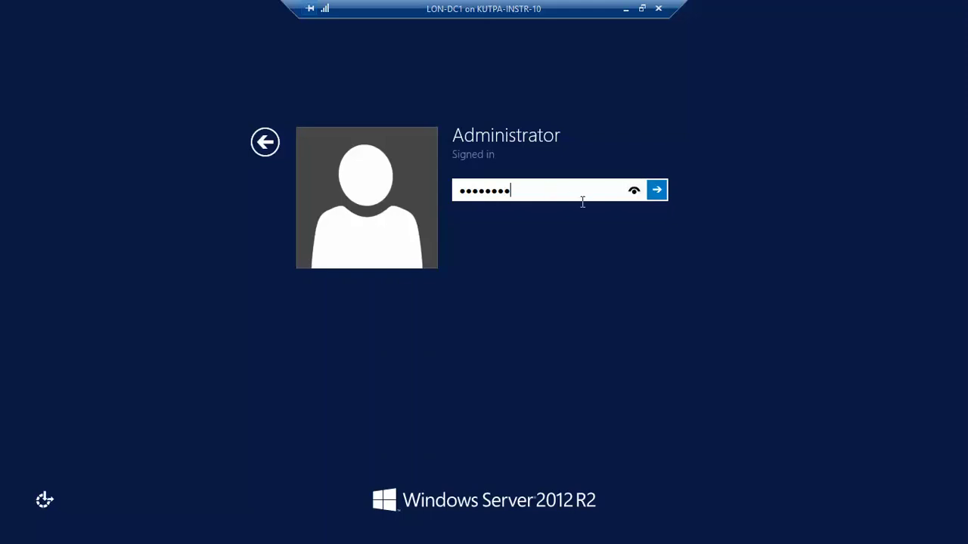
left_click(657, 191)
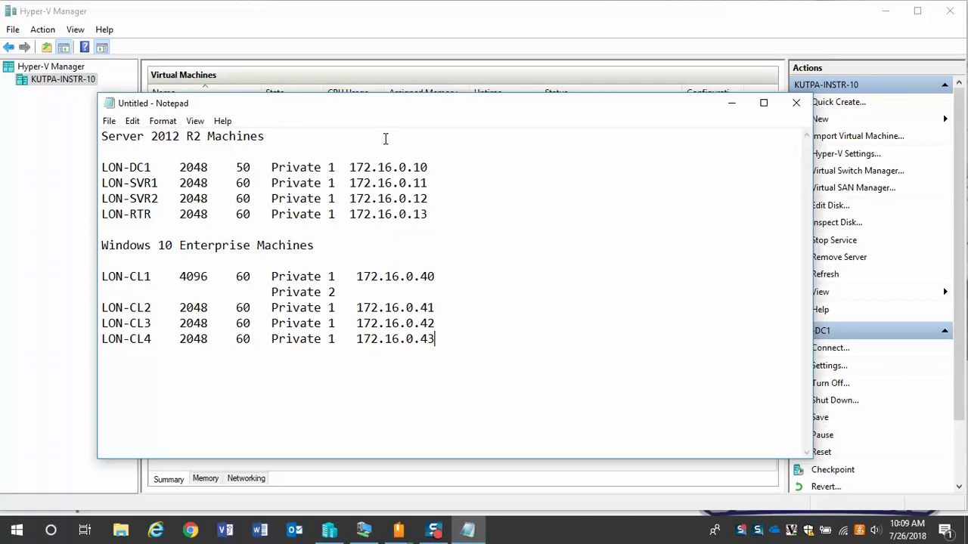
- Minimize the Notepad VM plan and launch New > Virtual Machine on KUTPA-INSTR-10
left_click(729, 108)
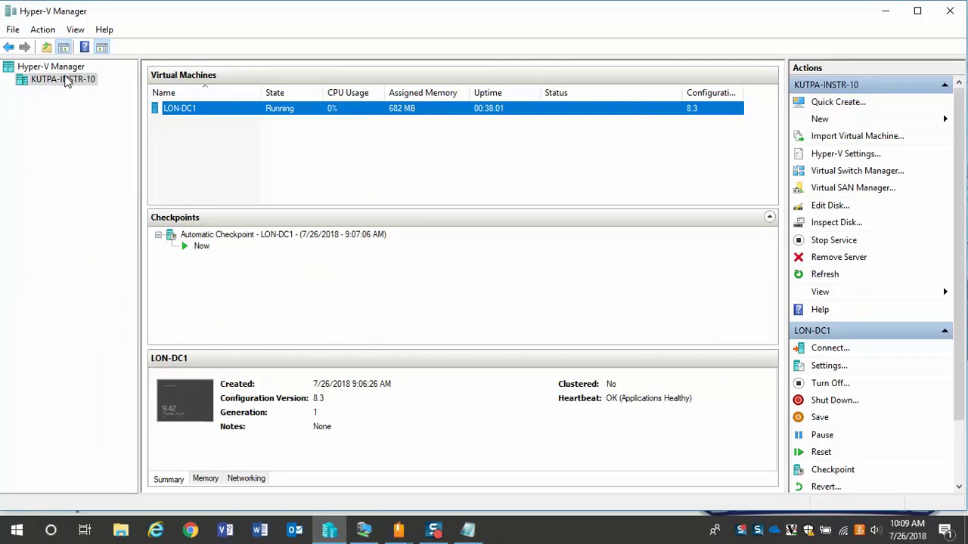
right_click(66, 81)
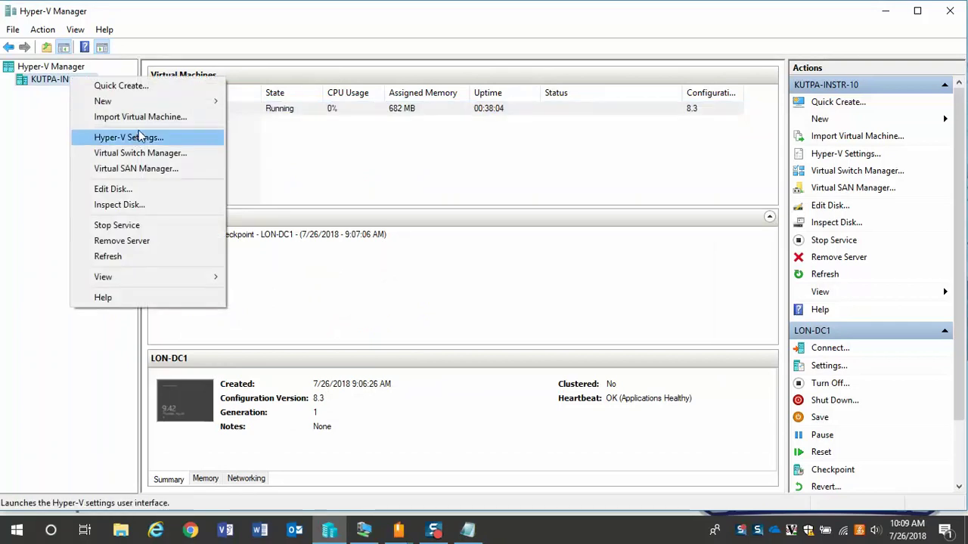
mouse_move(161, 105)
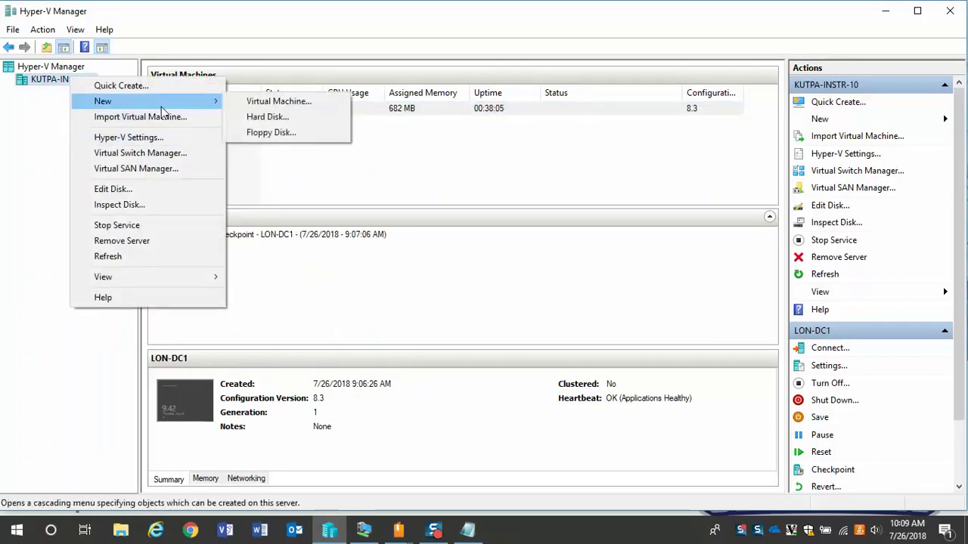
left_click(236, 103)
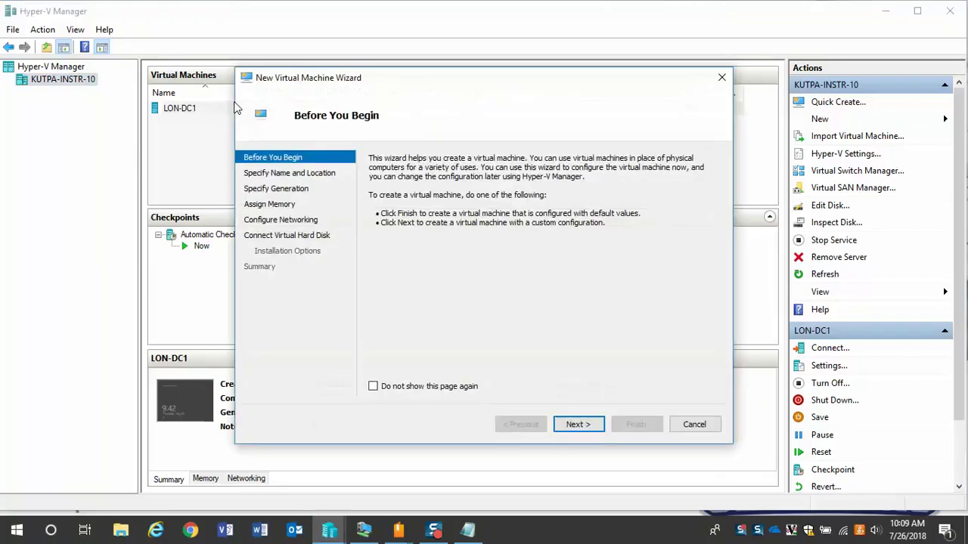
- Name the machine LON-SVR1, keep Generation 1, and connect it to Private 1
left_click(594, 424)
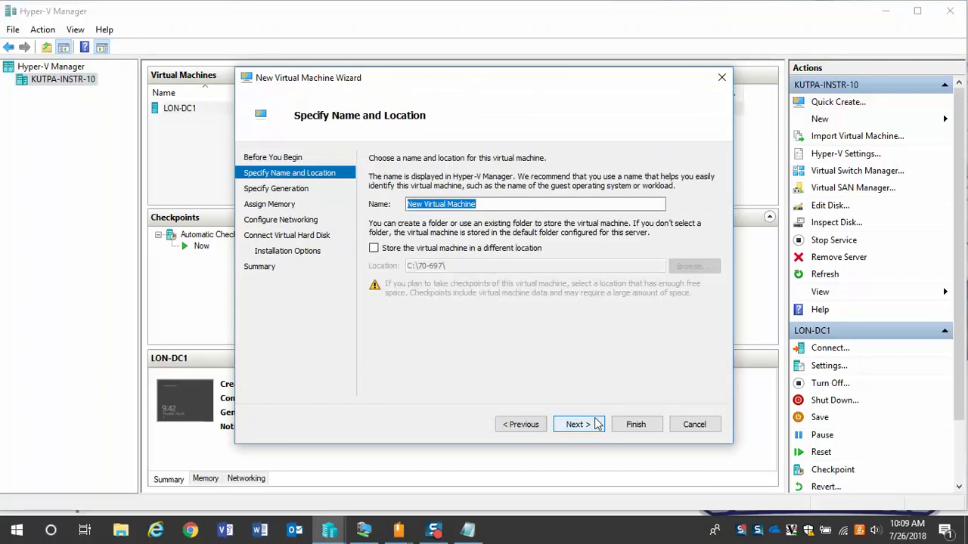
type("L")
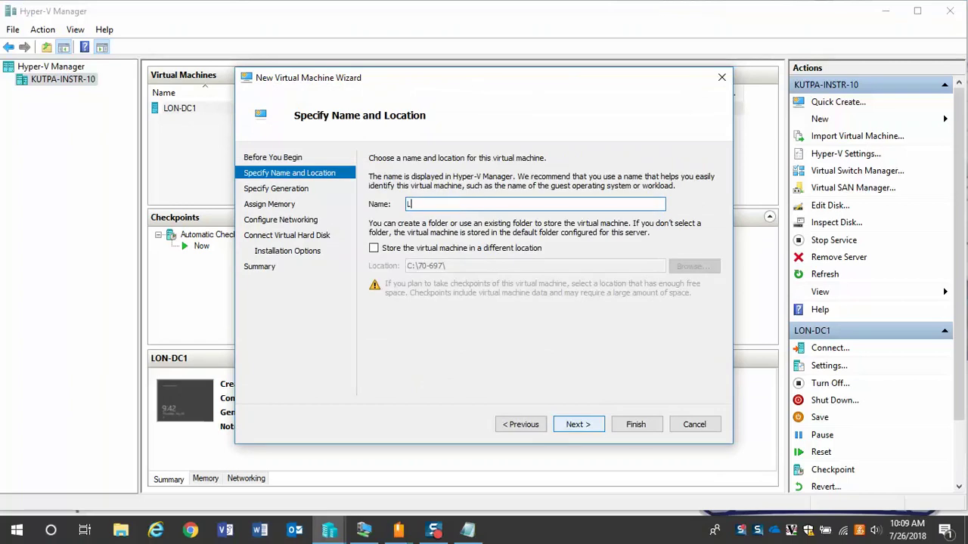
type("ON-SVR1")
left_click(596, 428)
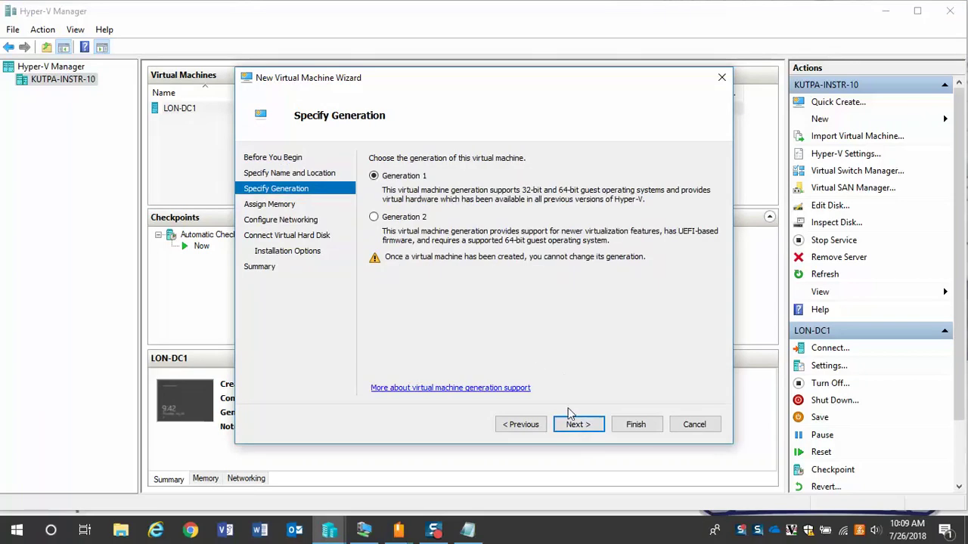
left_click(572, 424)
left_click(572, 424)
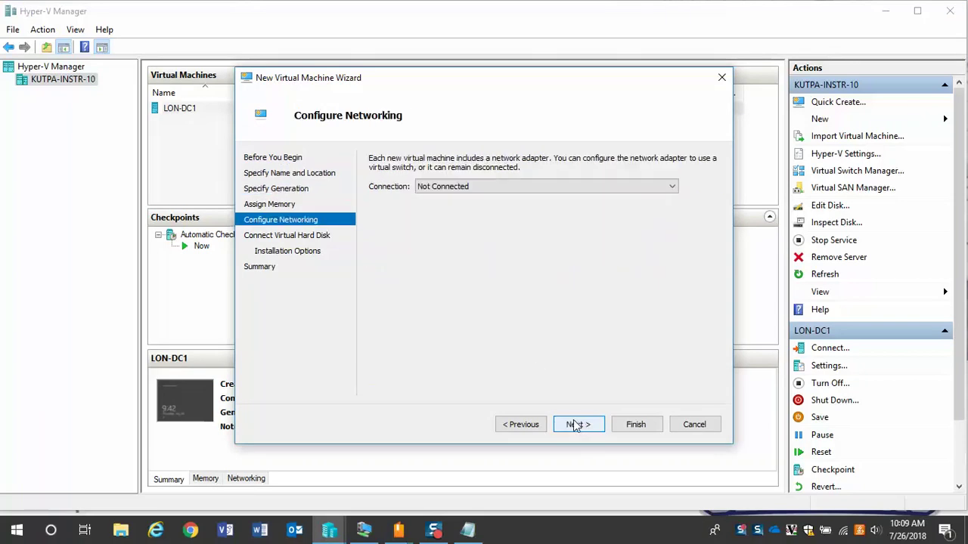
left_click(576, 185)
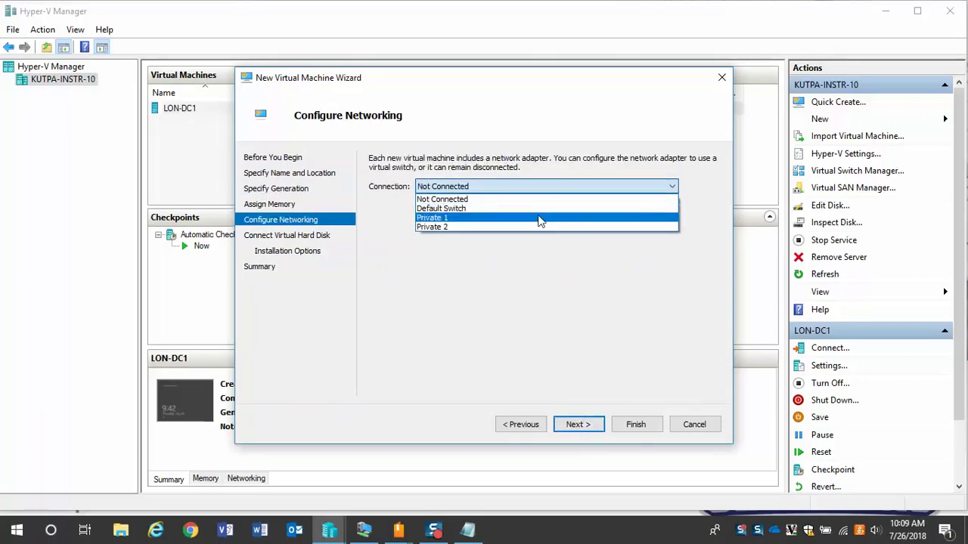
left_click(540, 219)
left_click(576, 427)
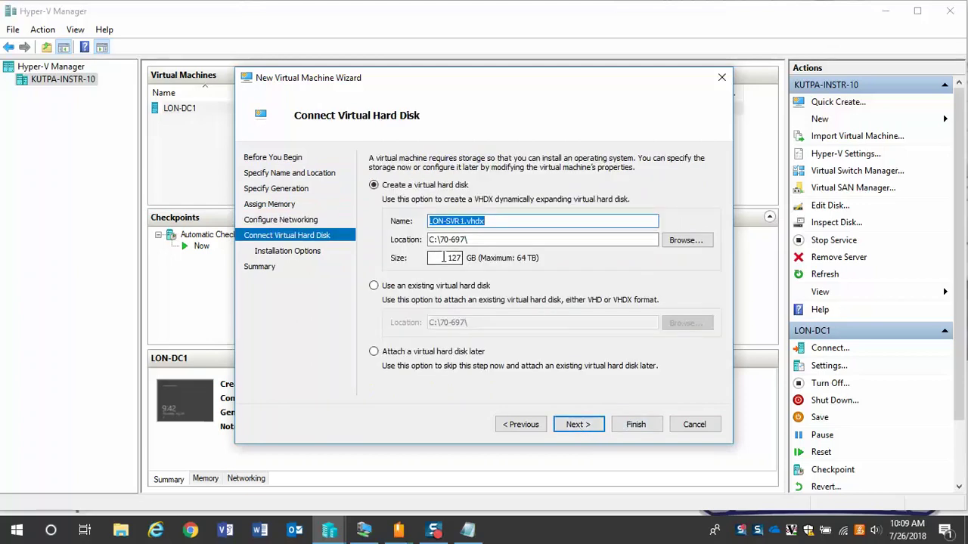
- Give it a 60 GB disk, install from the Windows Server 2012 R2 ISO, and finish
double_click(444, 258)
type("60")
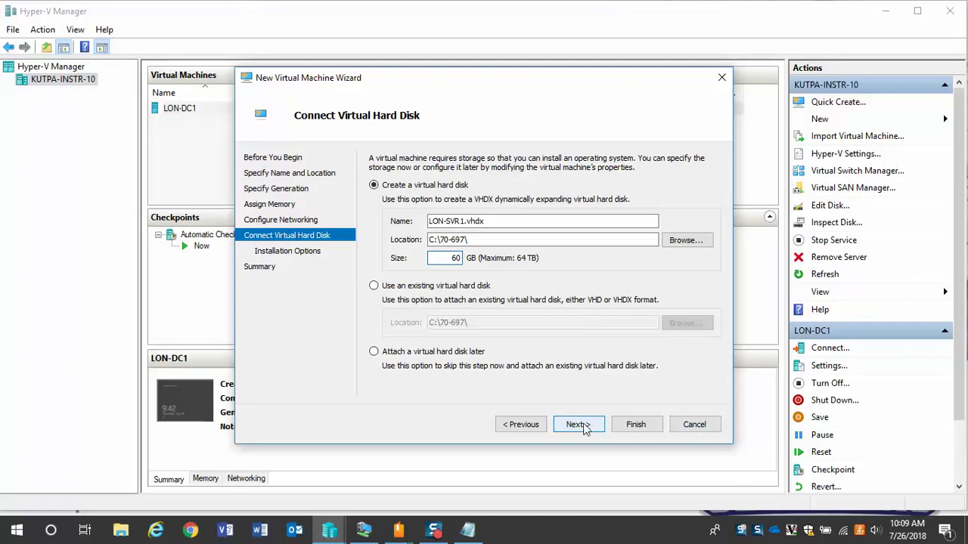
left_click(582, 425)
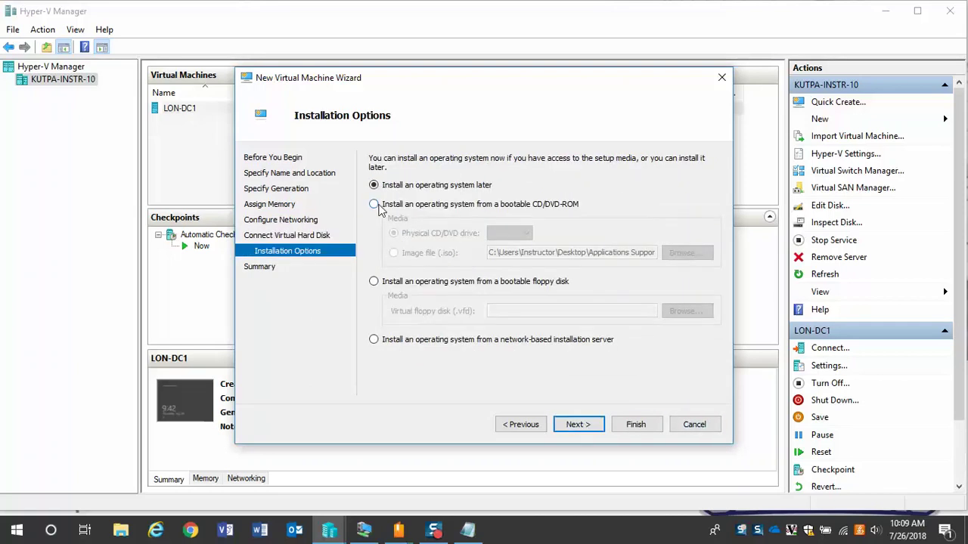
left_click(375, 205)
left_click(393, 253)
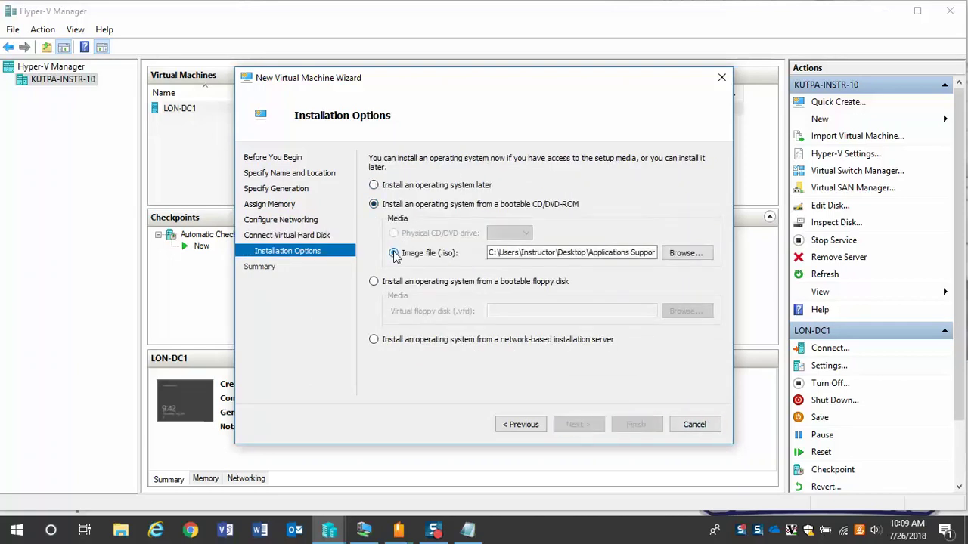
left_click(686, 254)
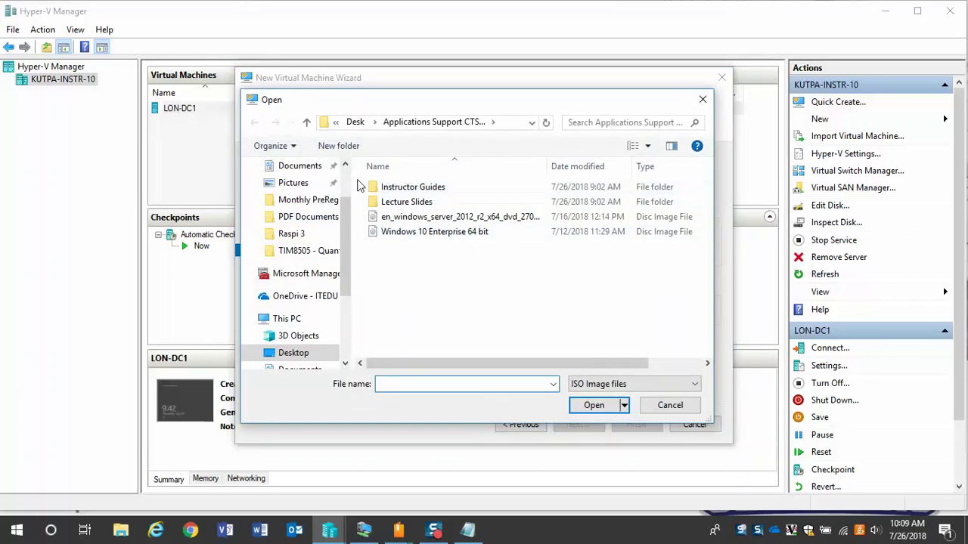
left_click(415, 220)
left_click(594, 406)
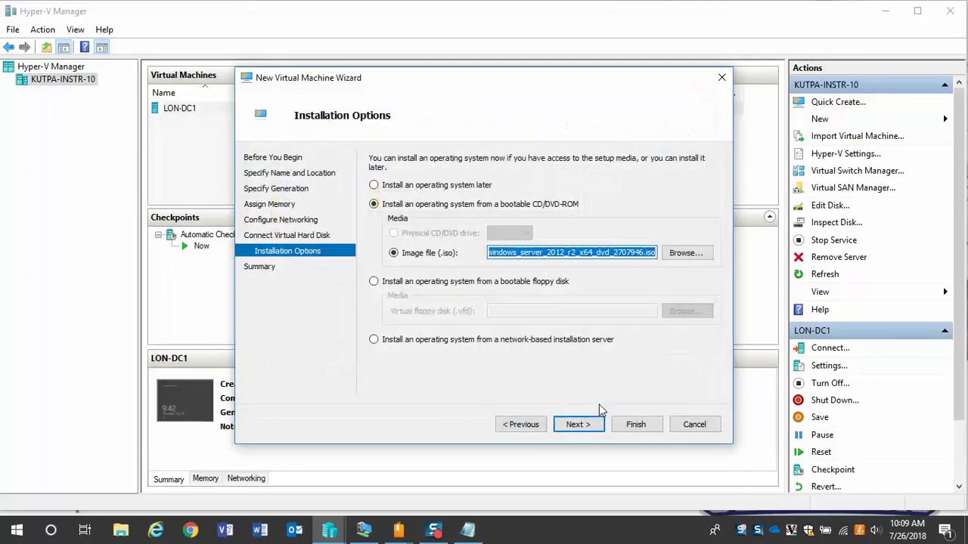
left_click(593, 425)
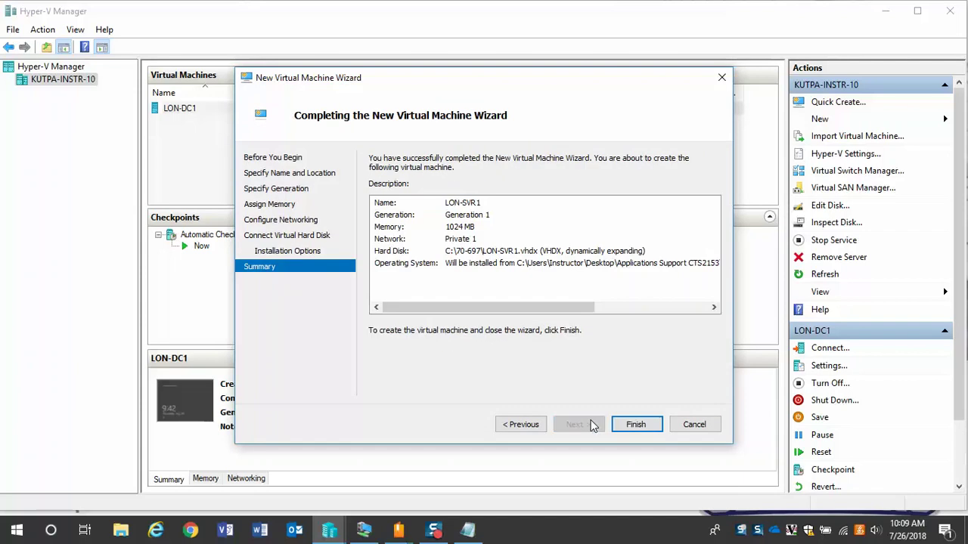
left_click(626, 426)
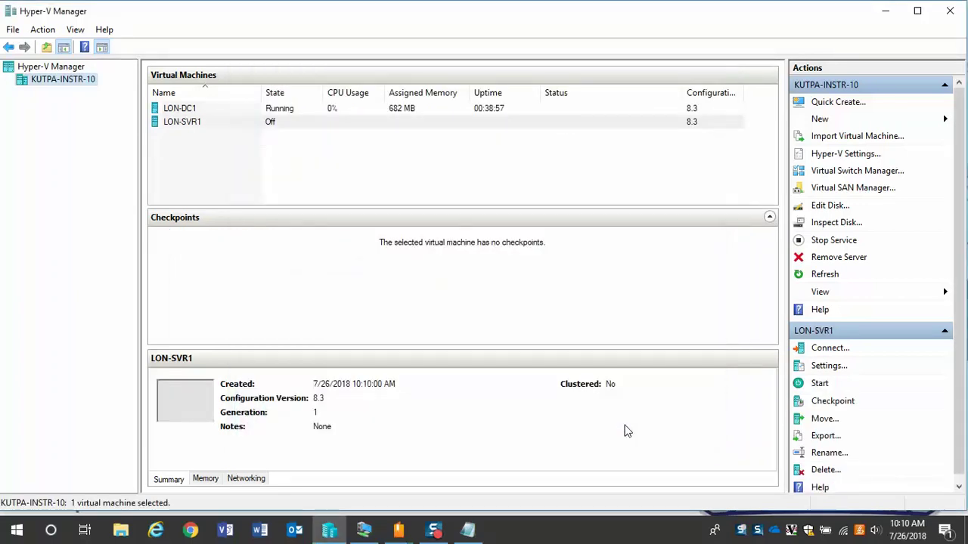
left_click(181, 123)
- Power on LON-SVR1 and start Windows Server 2012 R2 setup with default language settings
double_click(181, 122)
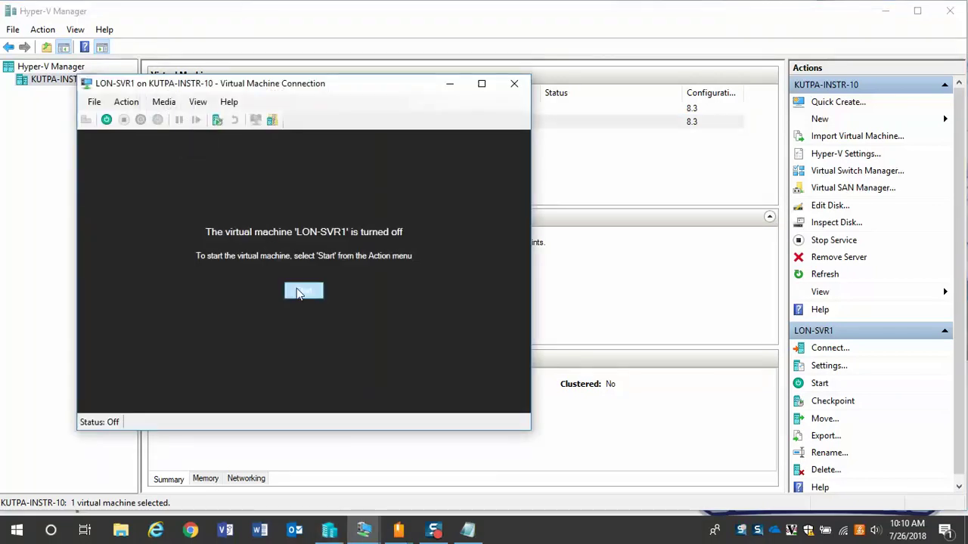
left_click(298, 290)
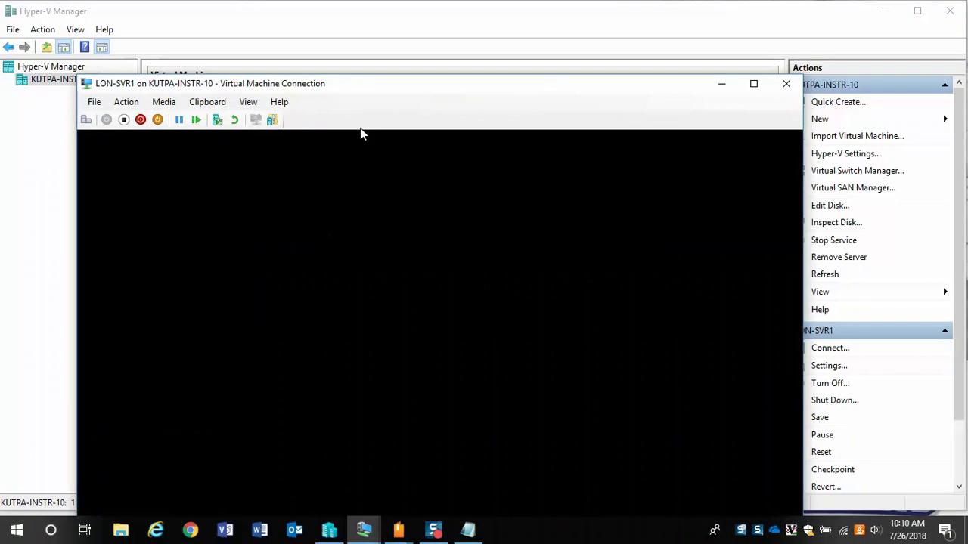
left_click_drag(390, 86, 330, 10)
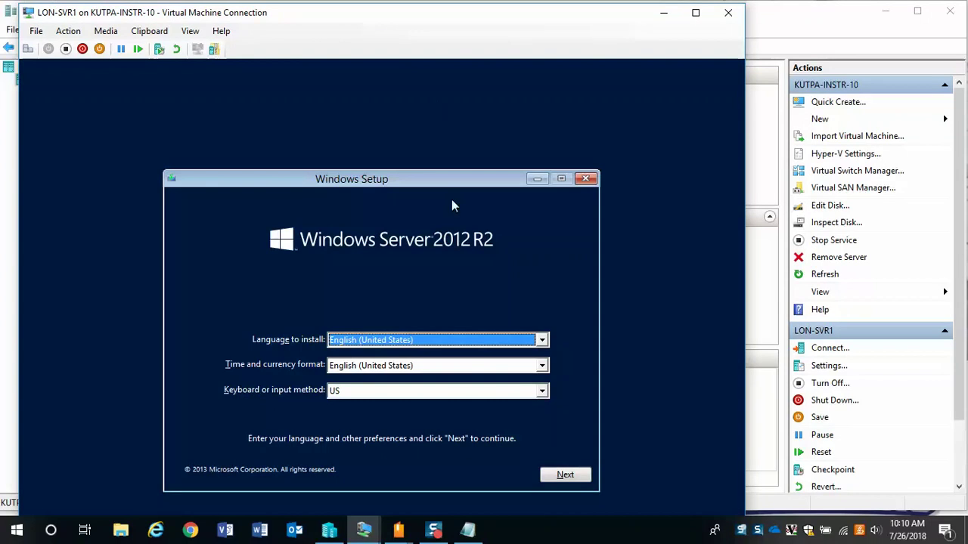
left_click(564, 476)
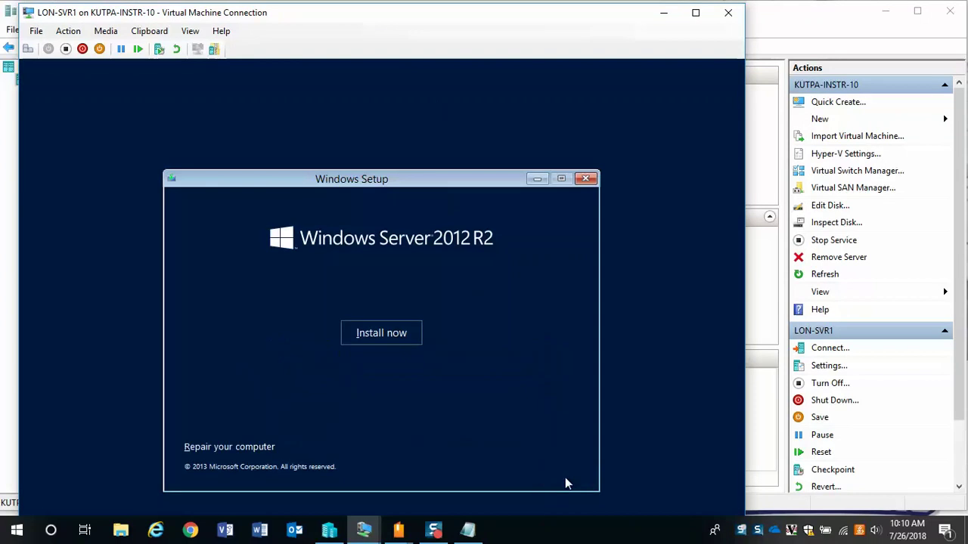
left_click(374, 334)
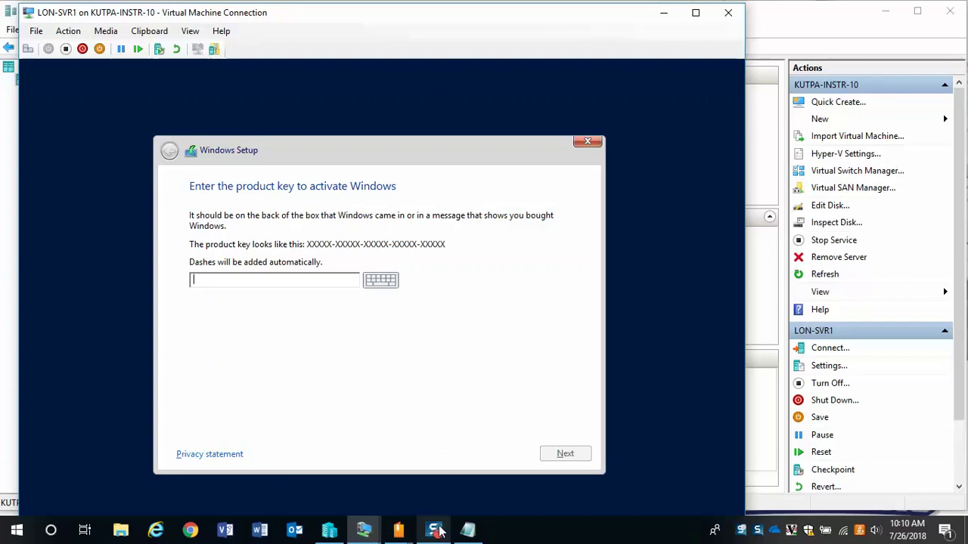
- Choose Server with a GUI, accept the license, and custom-install onto Drive 0
mouse_move(437, 532)
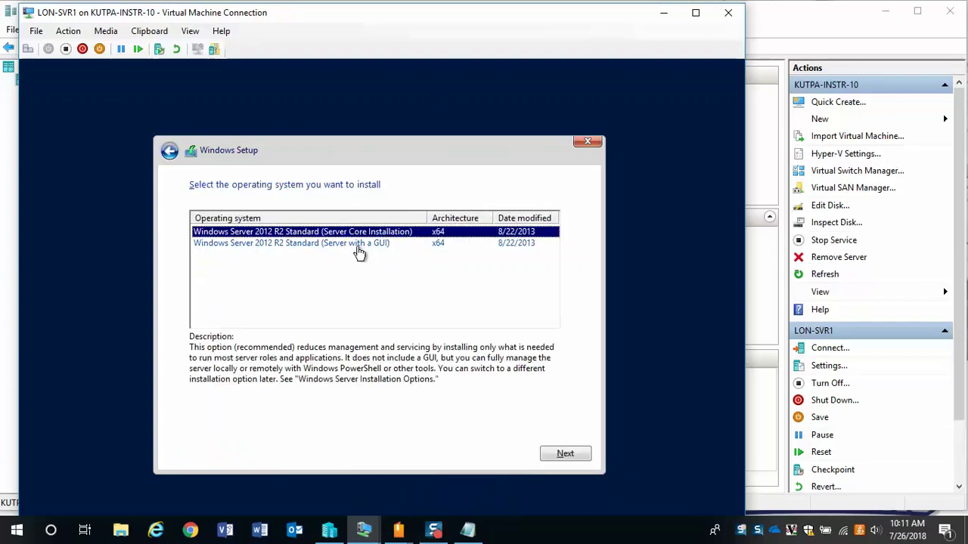
left_click(355, 247)
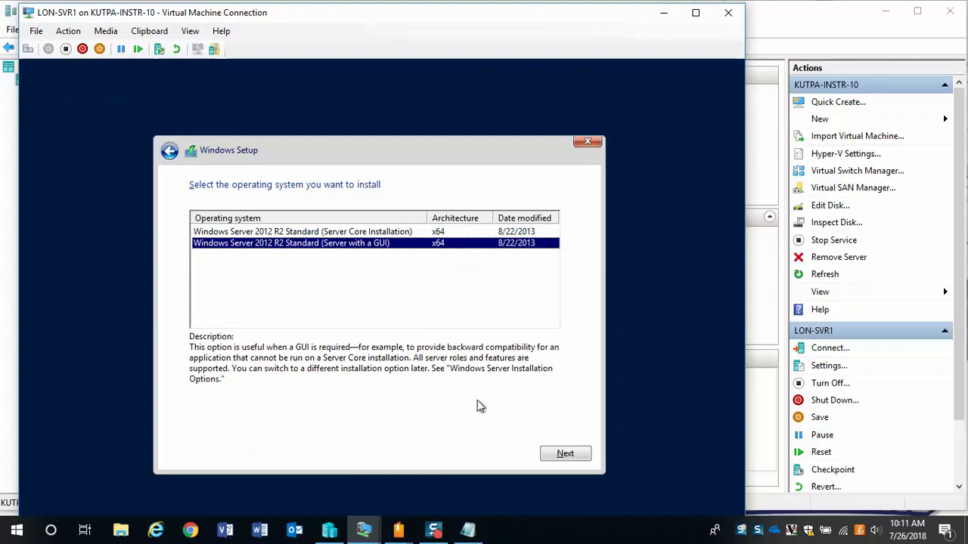
left_click(549, 455)
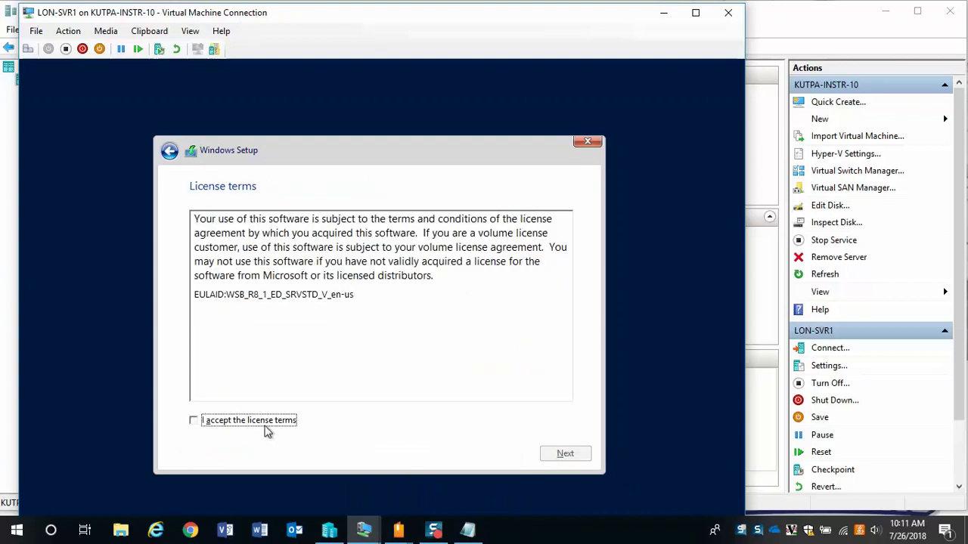
left_click(266, 428)
left_click(564, 458)
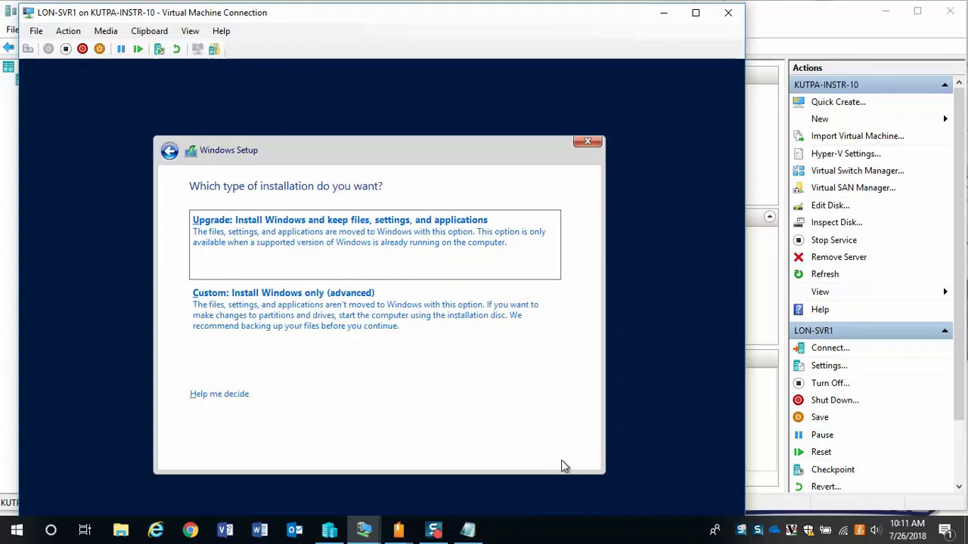
left_click(295, 314)
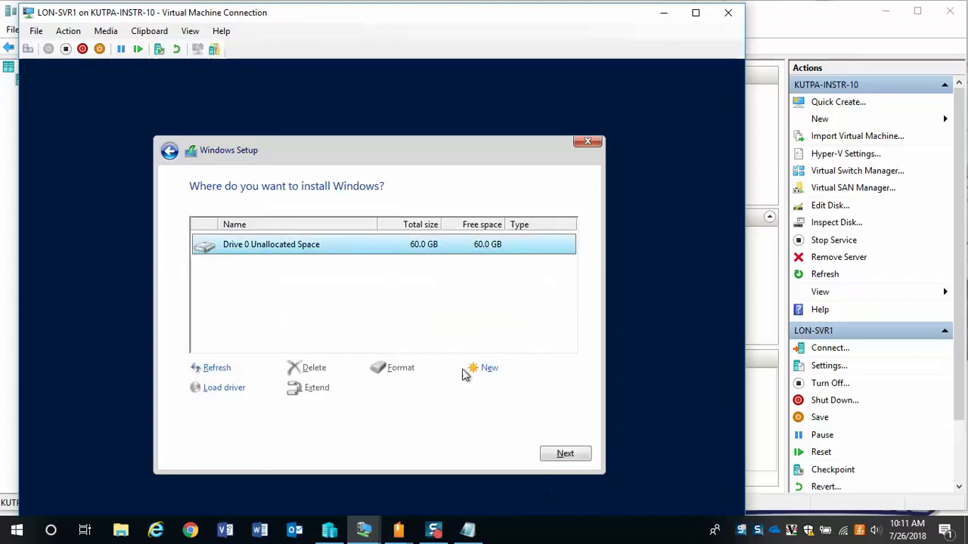
left_click(560, 453)
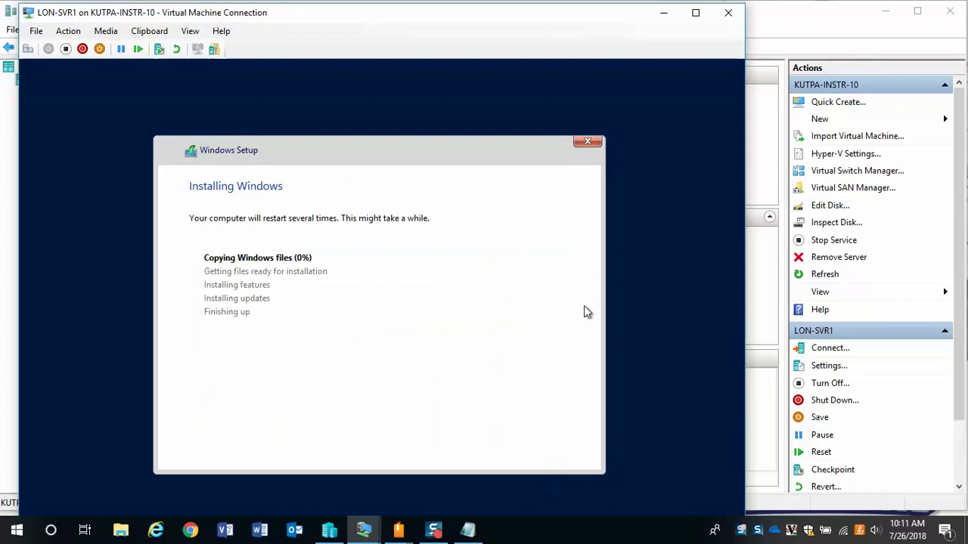
left_click(662, 13)
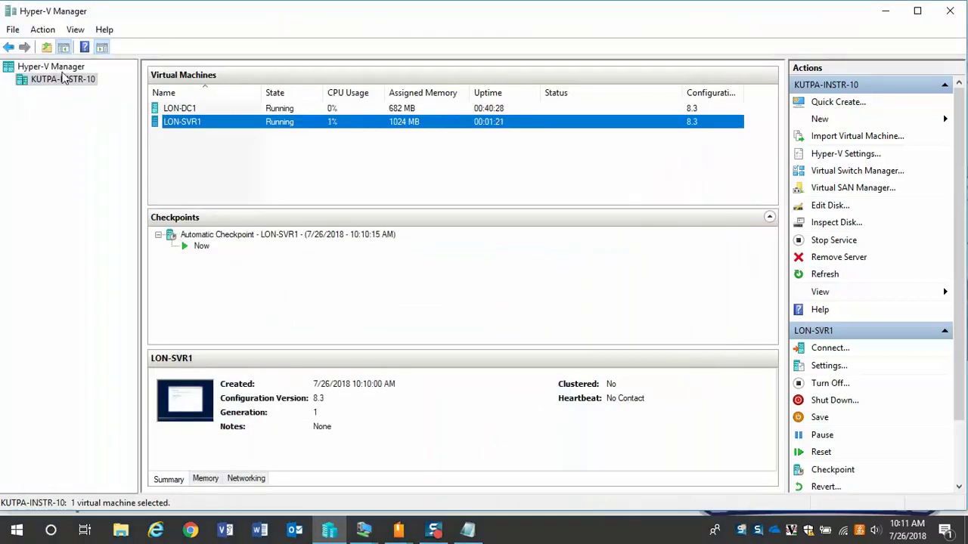
- Start a new Generation 1 virtual machine named LON-CL1 on KUTPA-INSTR-10
right_click(64, 78)
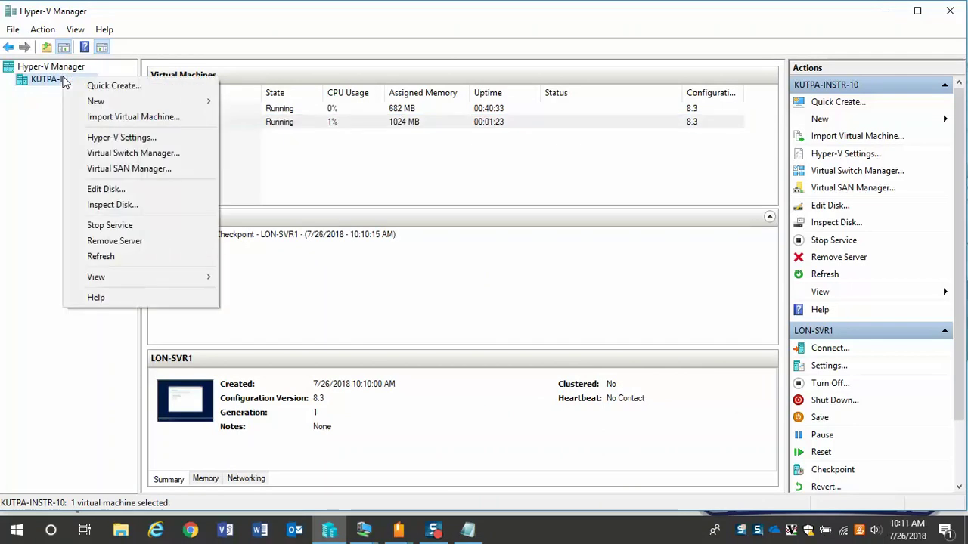
mouse_move(134, 101)
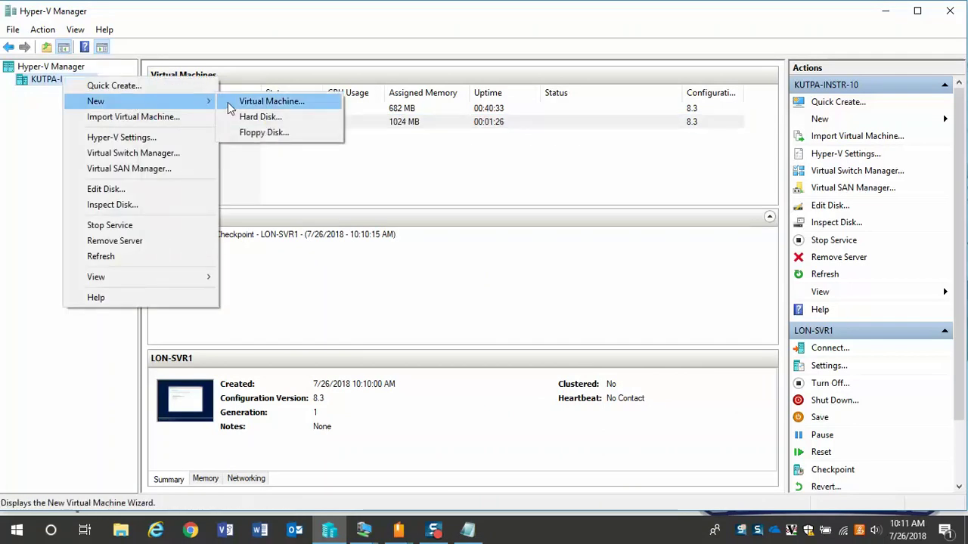
left_click(253, 106)
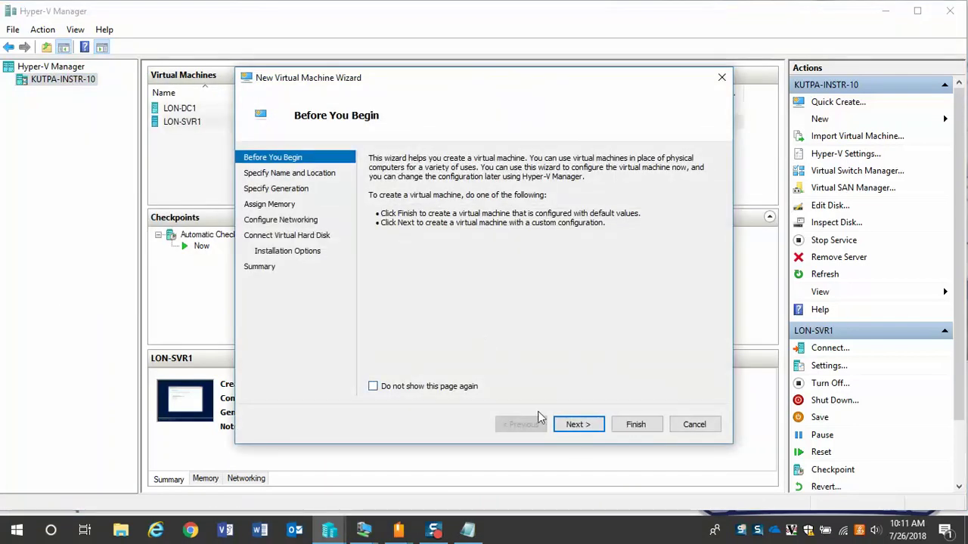
left_click(577, 425)
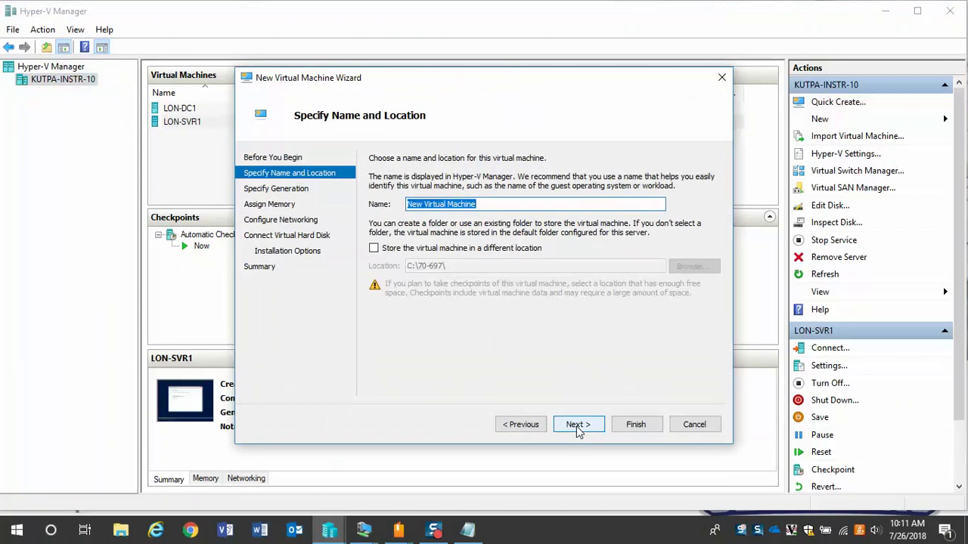
type("LON-CL1")
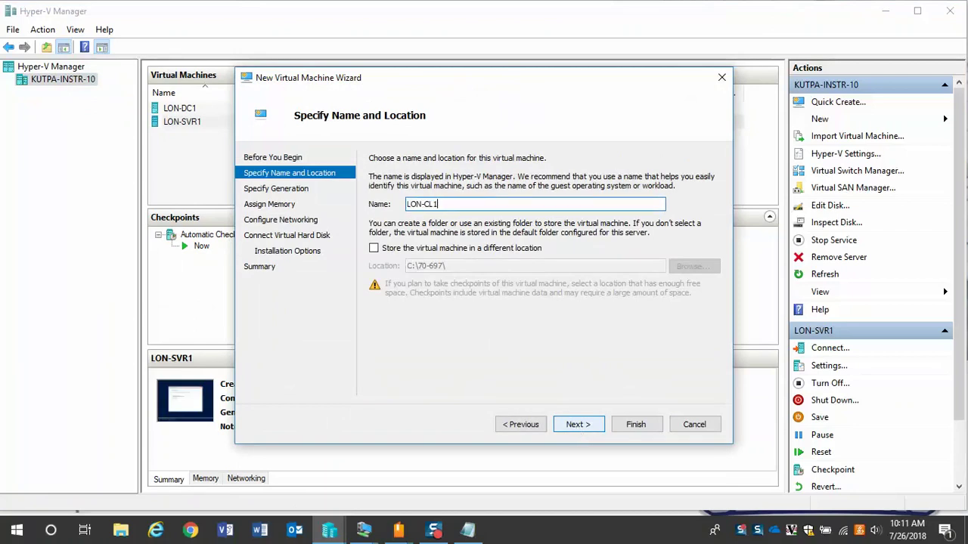
left_click(579, 424)
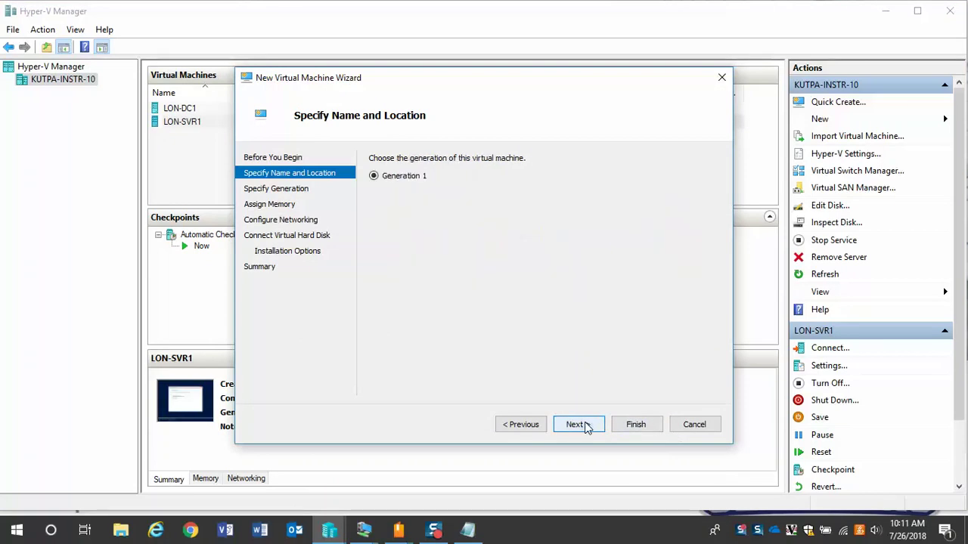
left_click(578, 424)
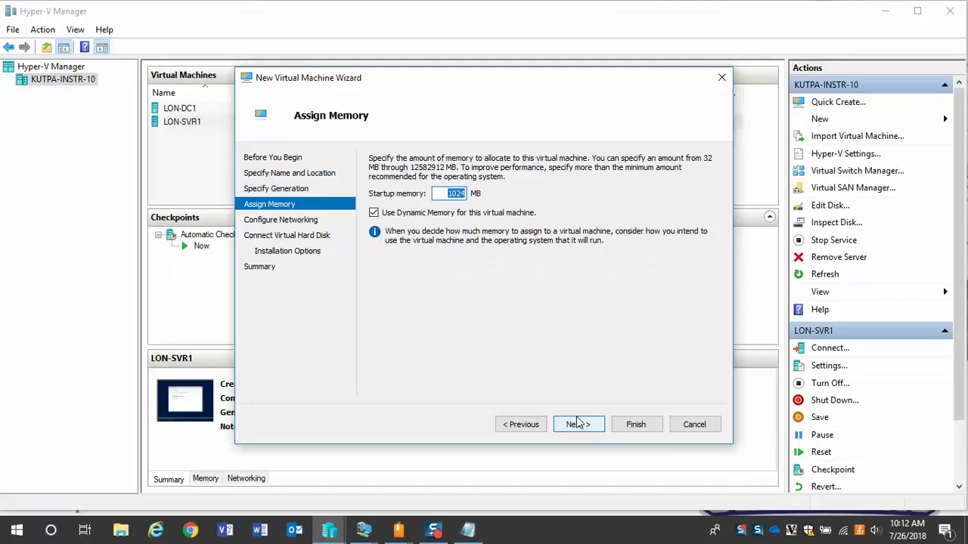
- Give LON-CL1 4096 MB memory, the Private 1 switch and a 60 GB disk, then finish
type("409")
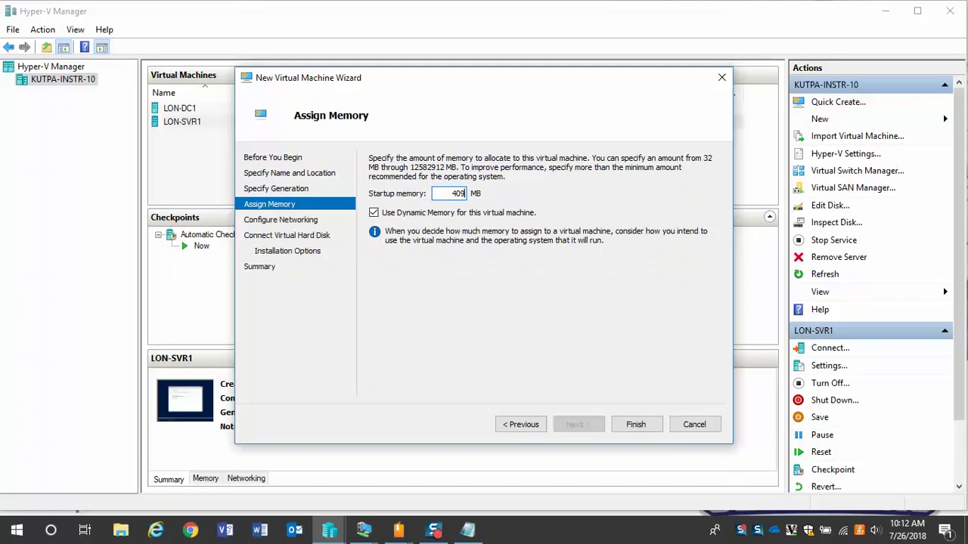
type("6")
left_click(590, 422)
left_click(541, 189)
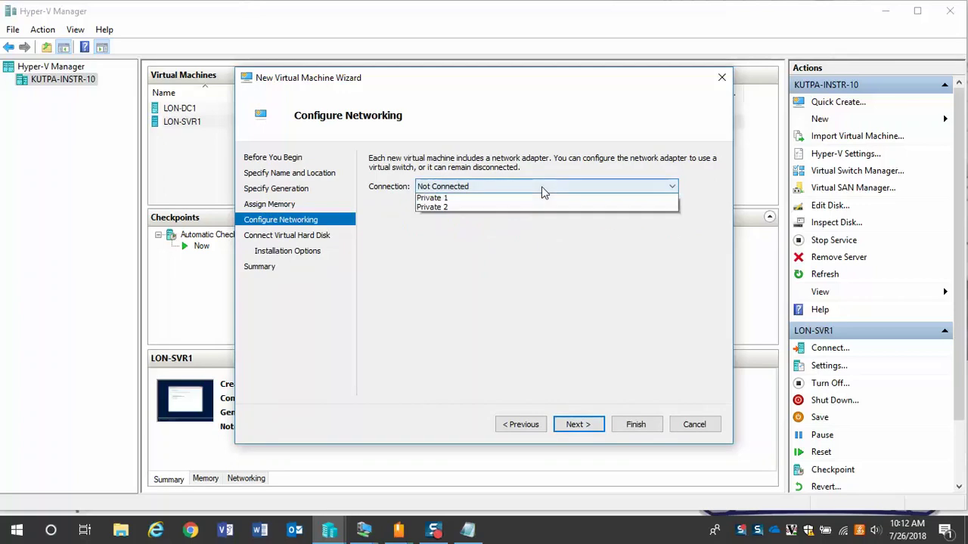
left_click(533, 217)
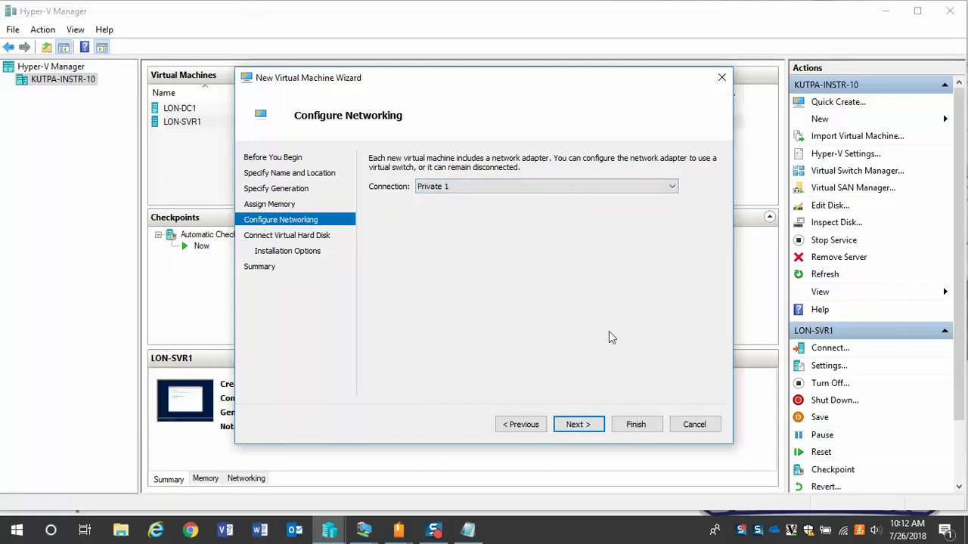
left_click(578, 424)
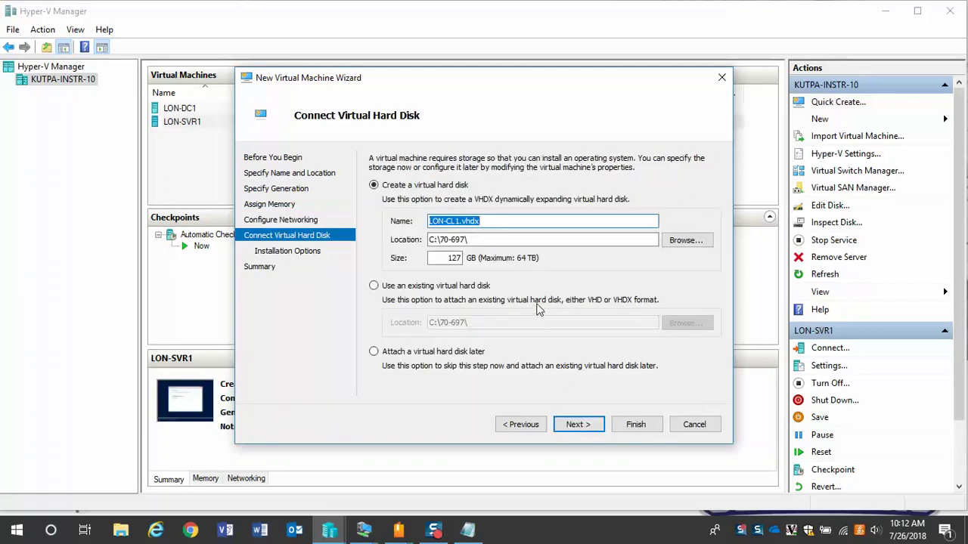
left_click(440, 258)
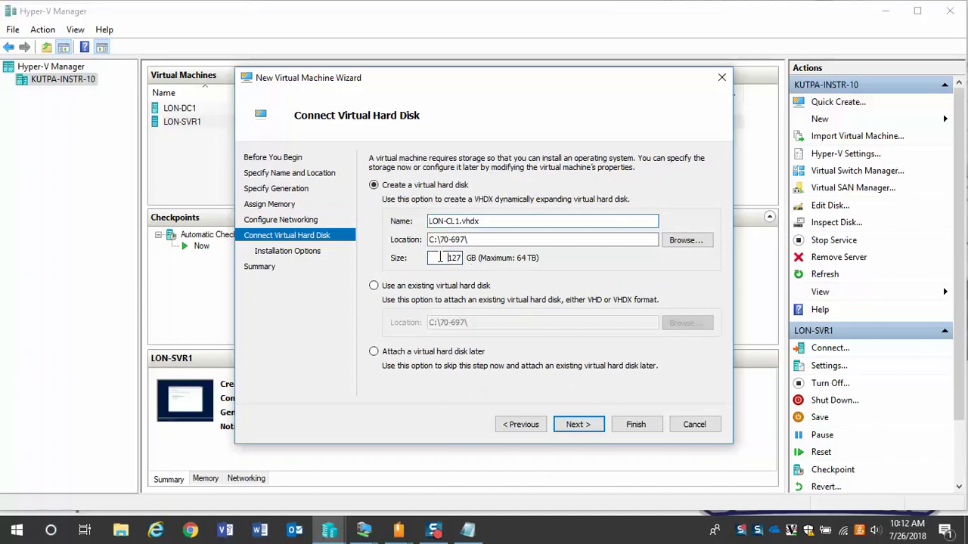
double_click(440, 258)
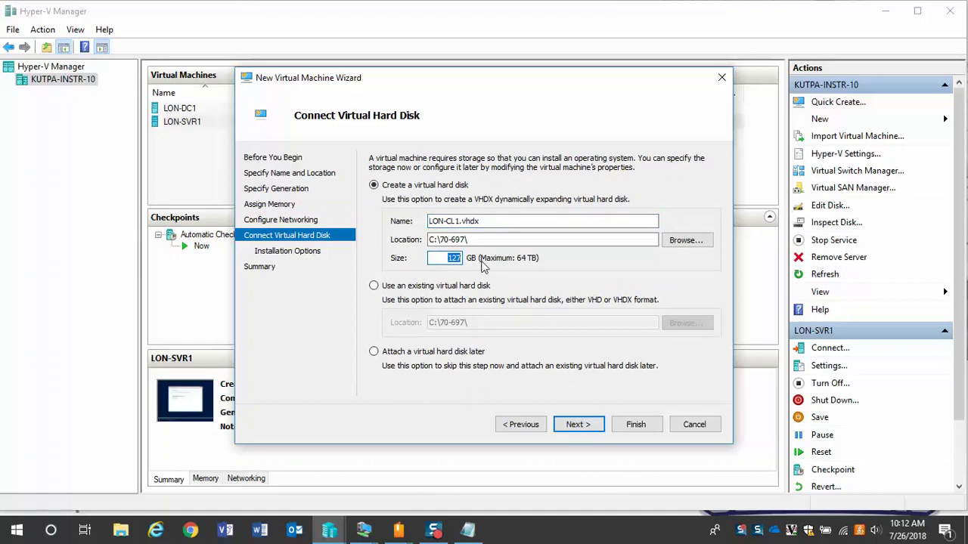
type("60")
left_click(578, 425)
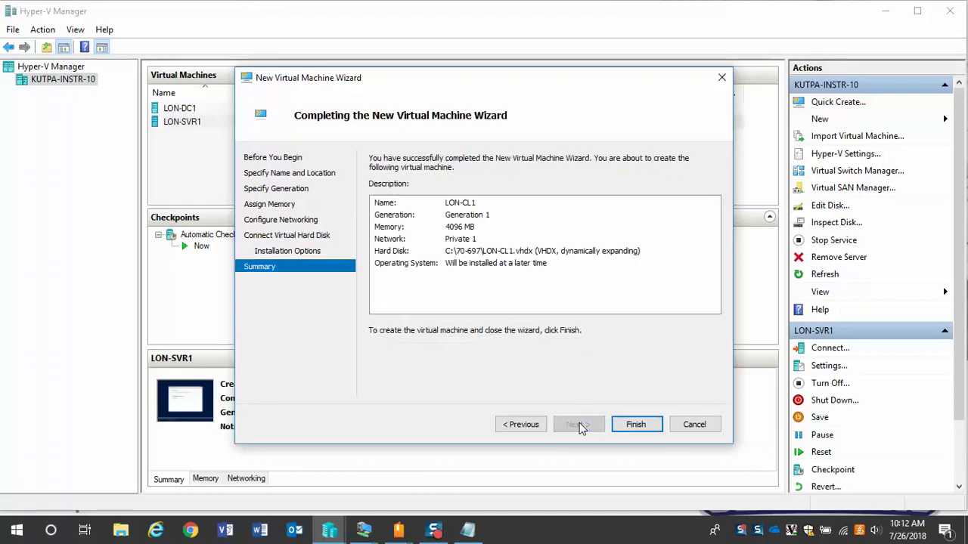
left_click(630, 423)
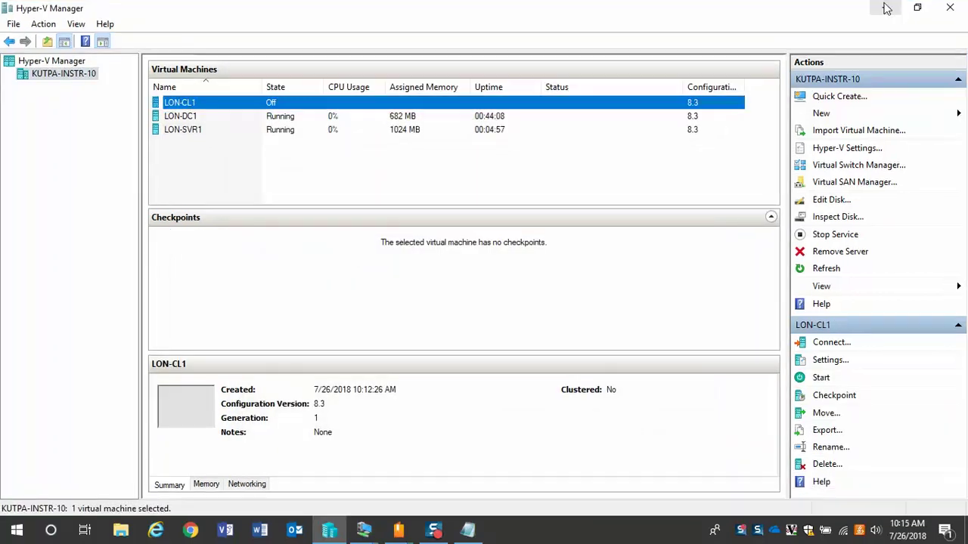
left_click(885, 9)
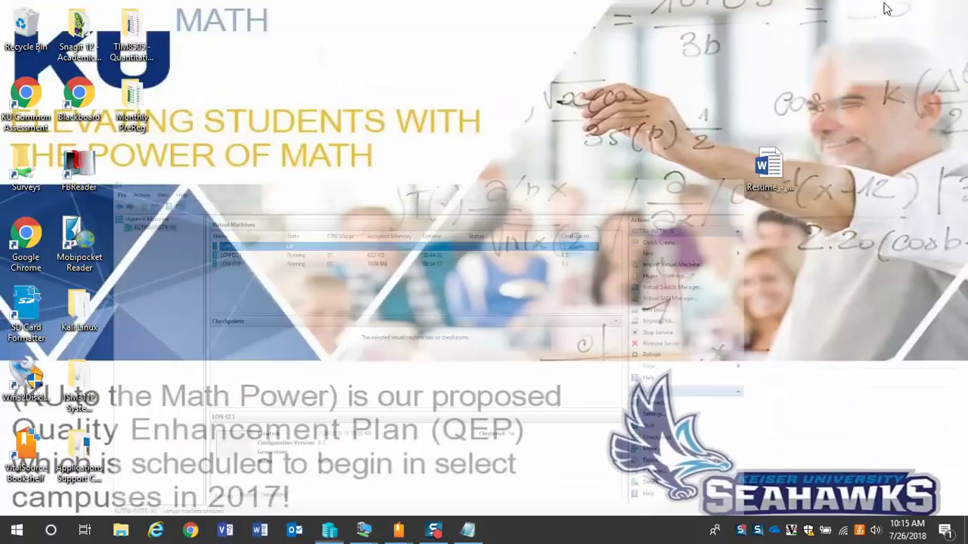
- Check LON-SVR1's setup progress, then switch to the LON-DC1 desktop from the taskbar
mouse_move(364, 529)
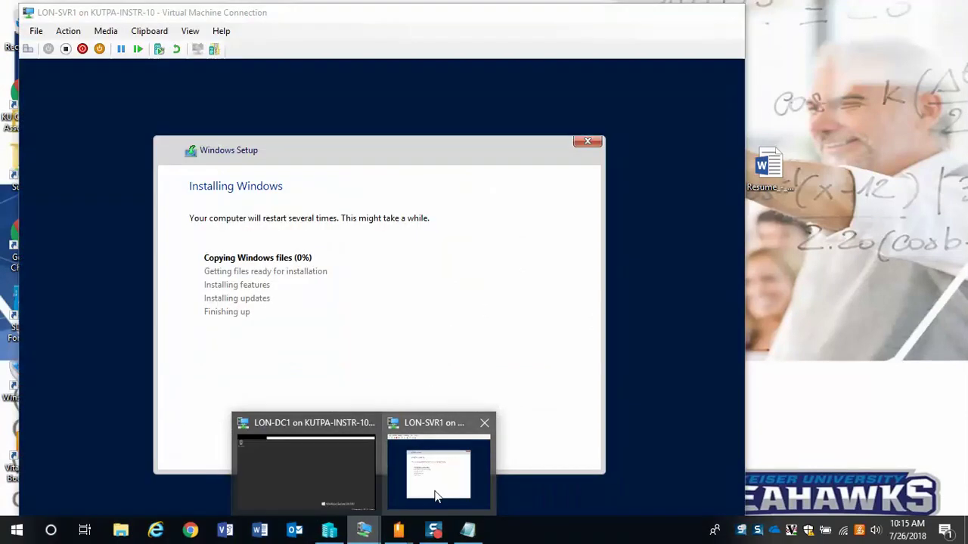
left_click(435, 494)
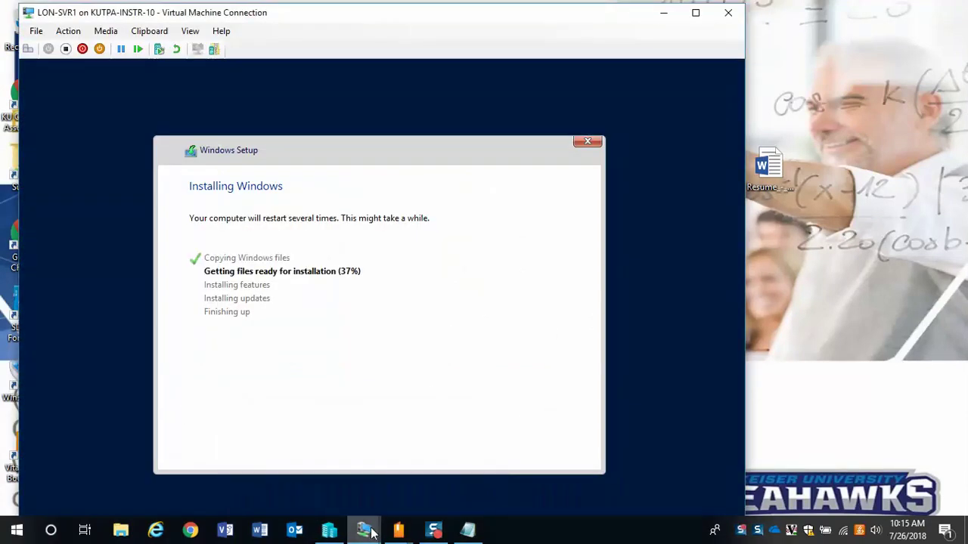
mouse_move(371, 532)
left_click(313, 484)
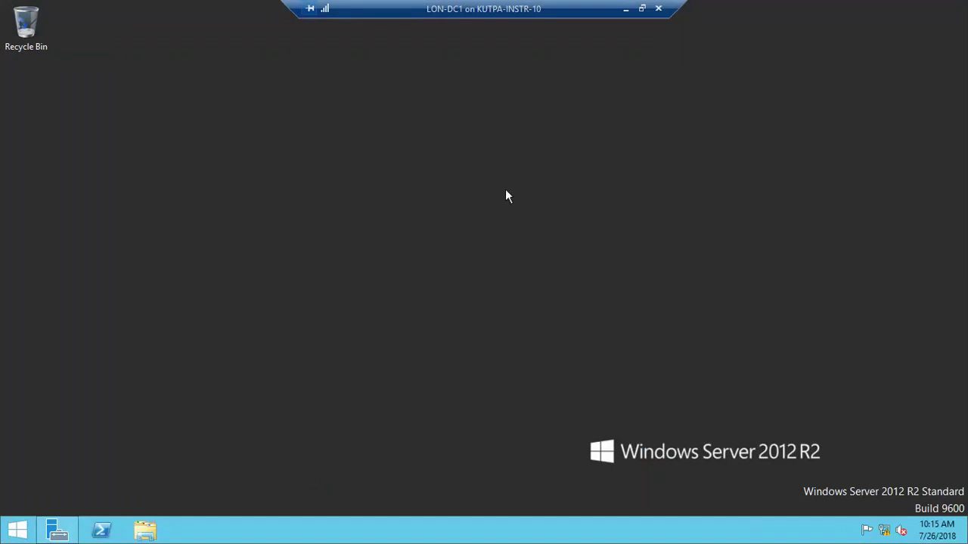
- Open Server Manager on LON-DC1 and view its Local Server properties page
left_click(57, 531)
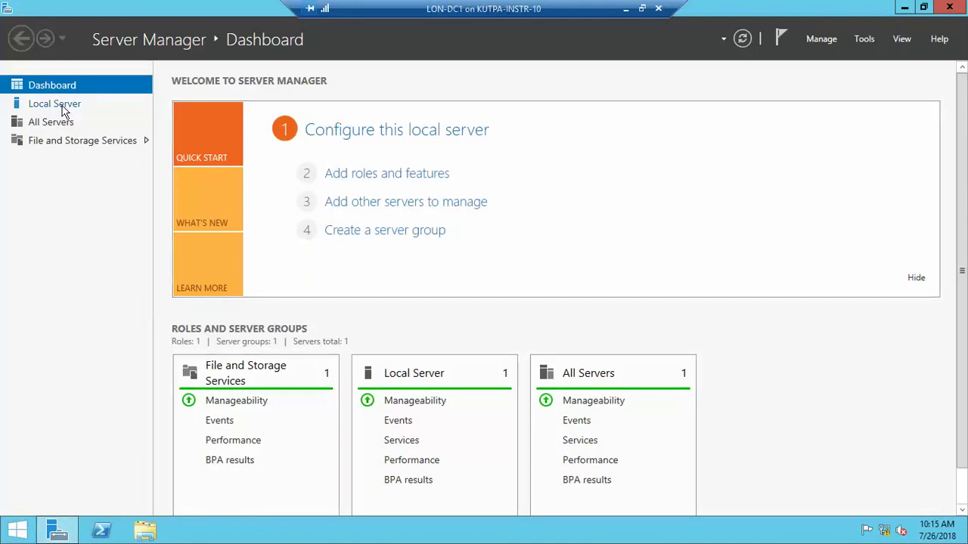
left_click(65, 111)
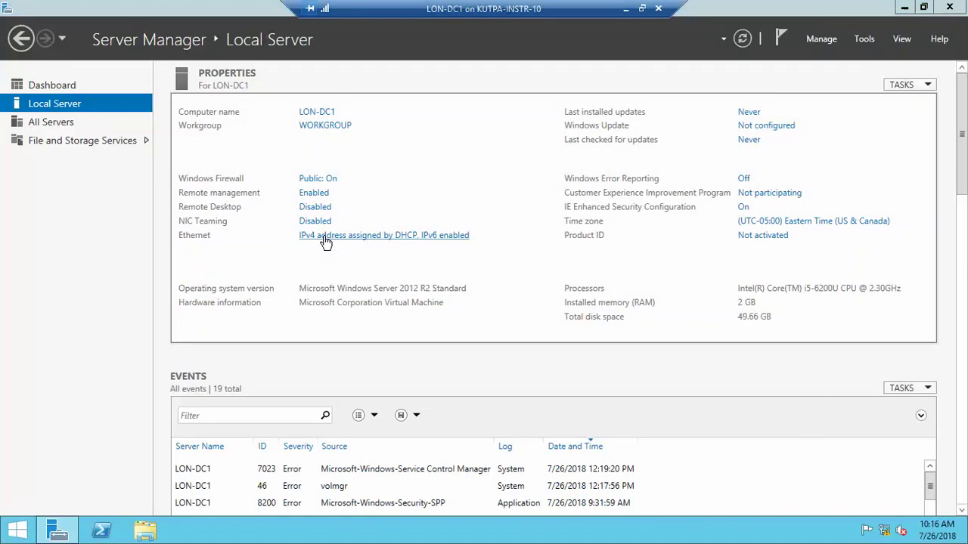
- Open the IPv4 (TCP/IPv4) properties of LON-DC1's Ethernet connection
left_click(325, 236)
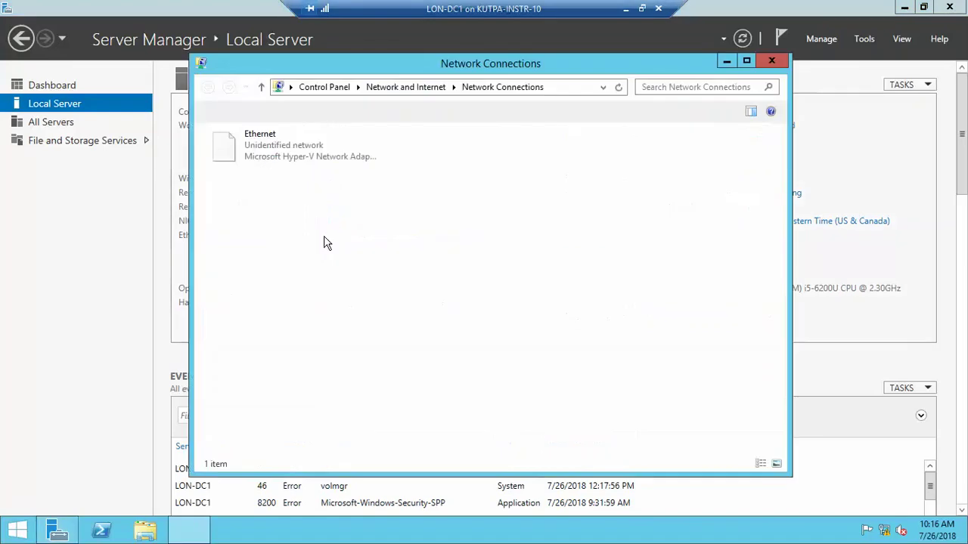
left_click(276, 161)
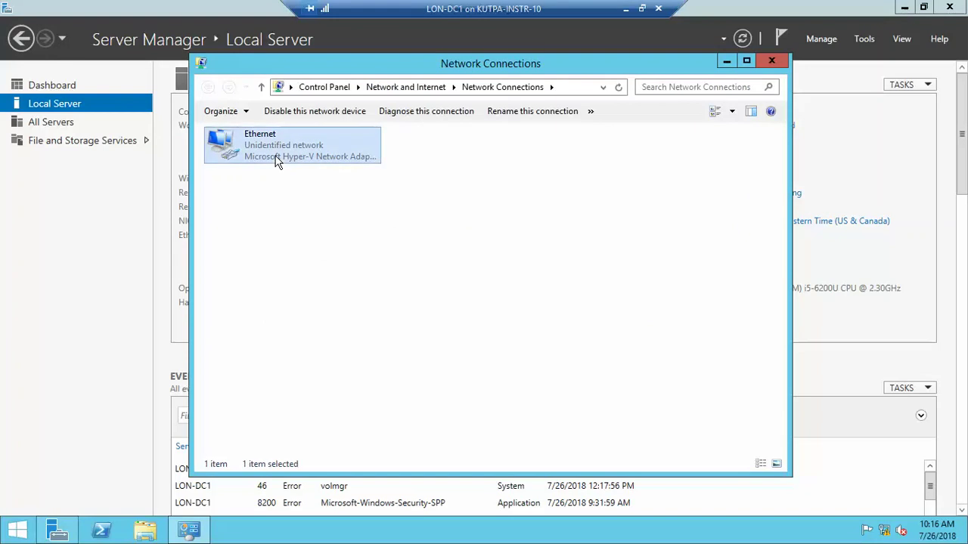
right_click(277, 160)
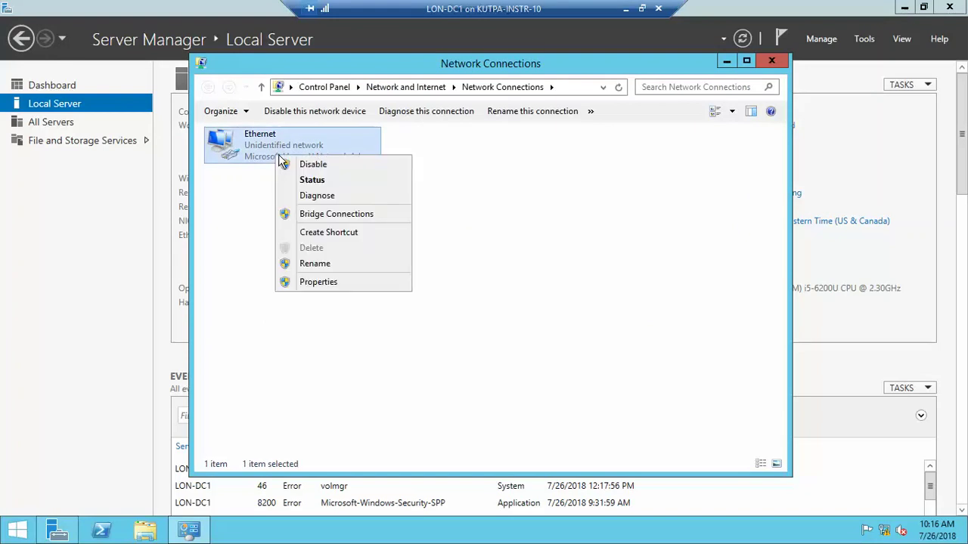
left_click(338, 281)
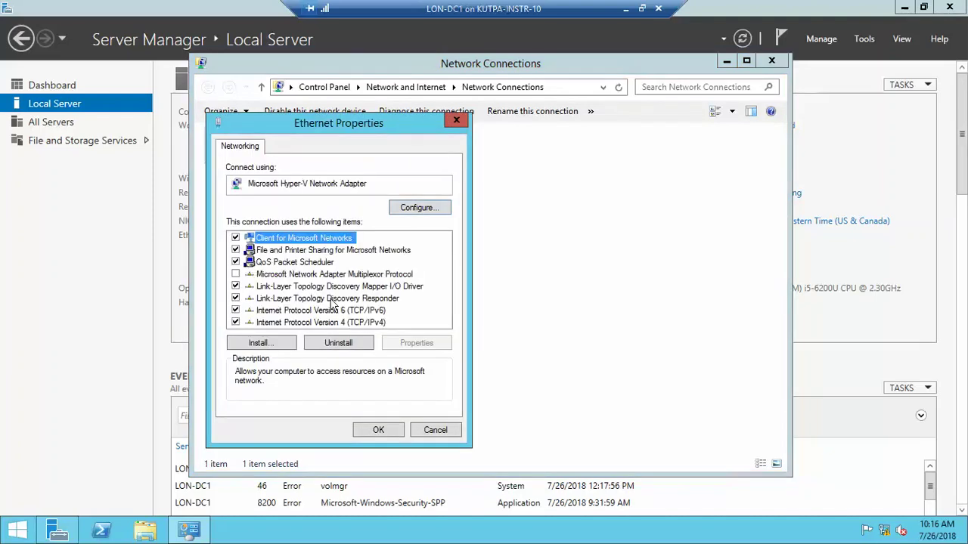
left_click(344, 323)
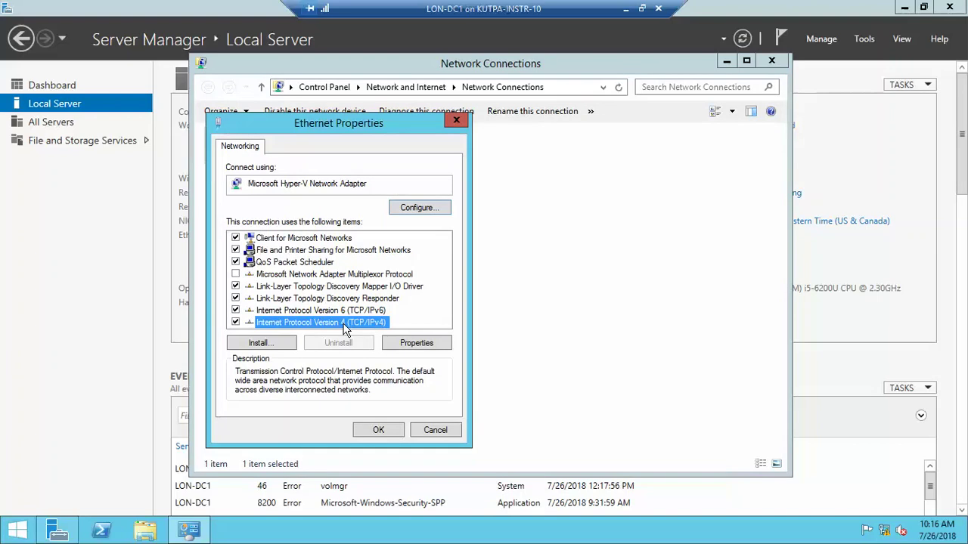
left_click(401, 344)
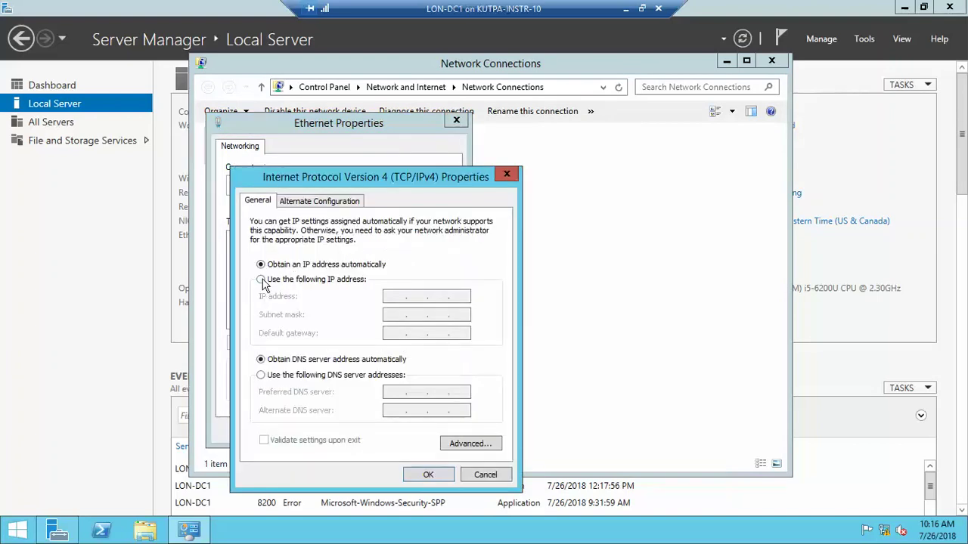
- Assign static IP 172.16.0.10, mask 255.255.0.0, DNS 172.16.0.10, and close the connection windows
left_click(338, 281)
left_click(388, 297)
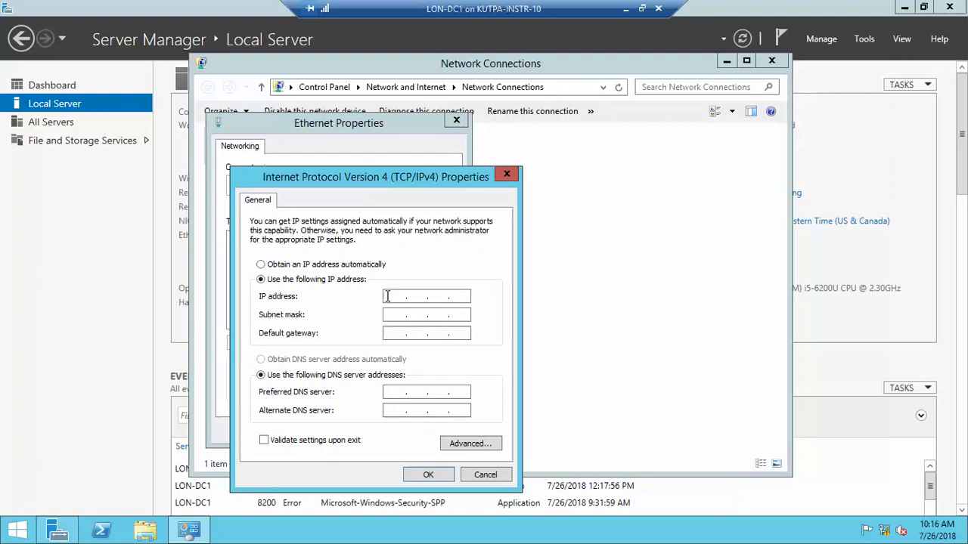
type("172.16.0")
type(".10")
key("Tab")
left_click(399, 392)
type("72.16")
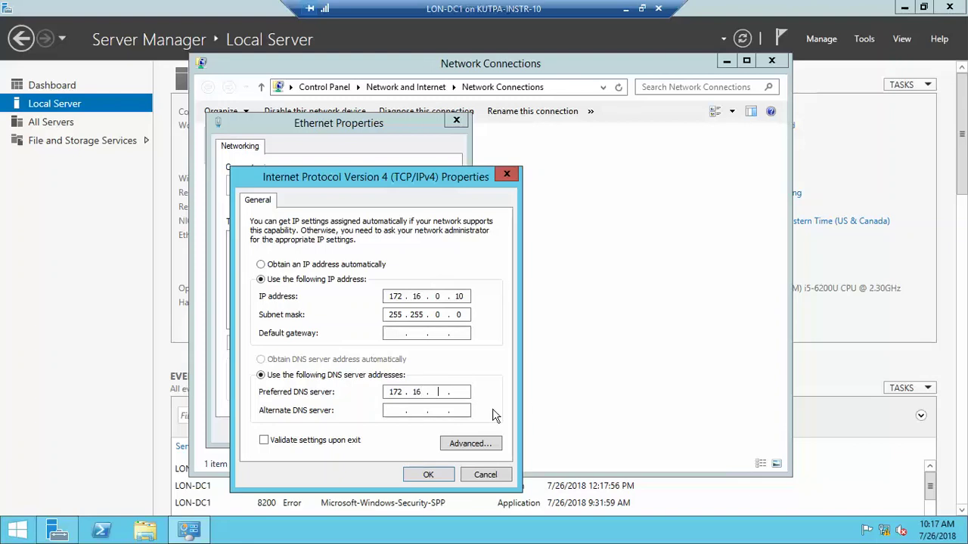
type(".0.10")
left_click(428, 475)
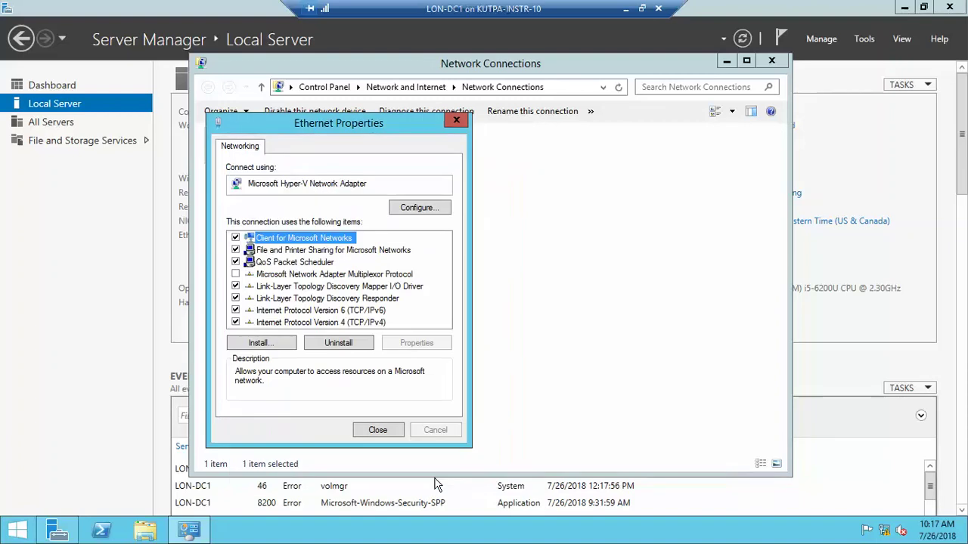
left_click(377, 430)
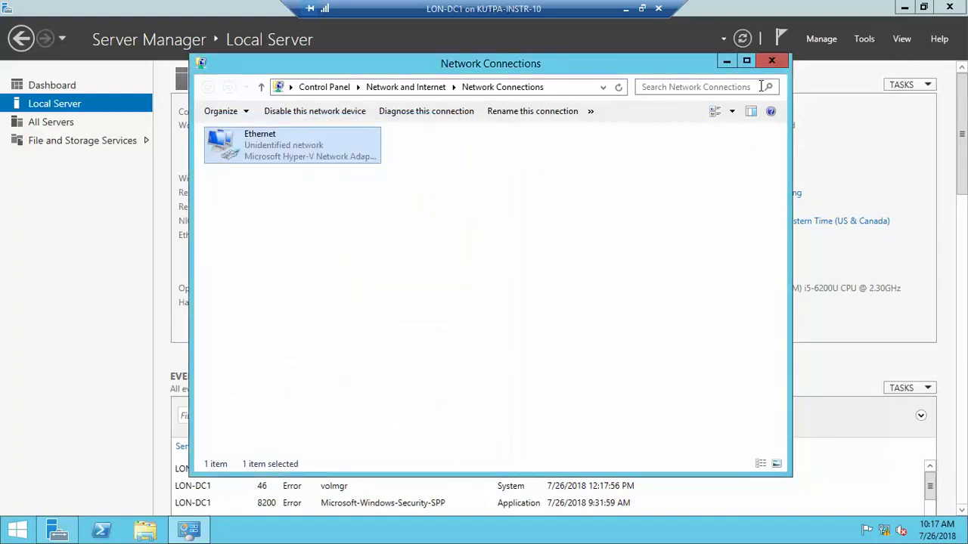
left_click(763, 60)
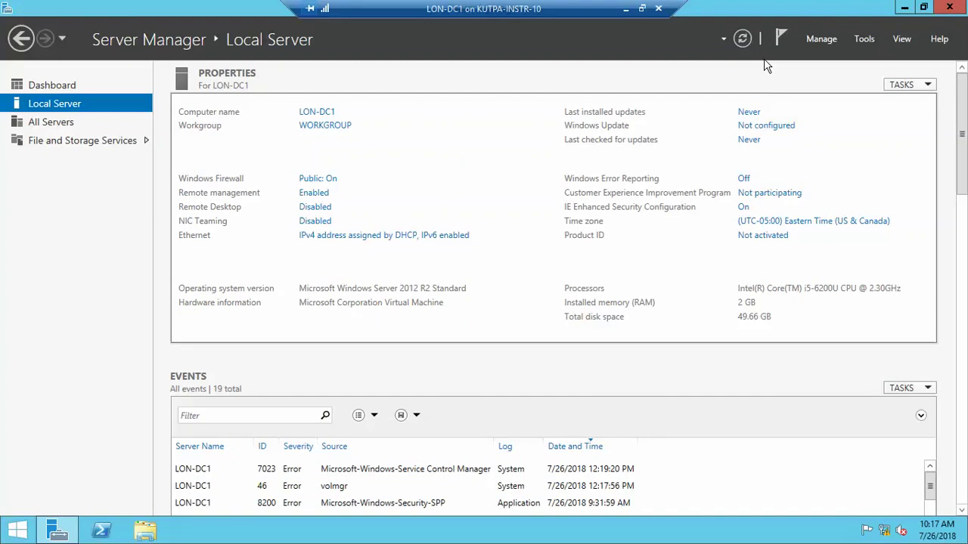
left_click(826, 42)
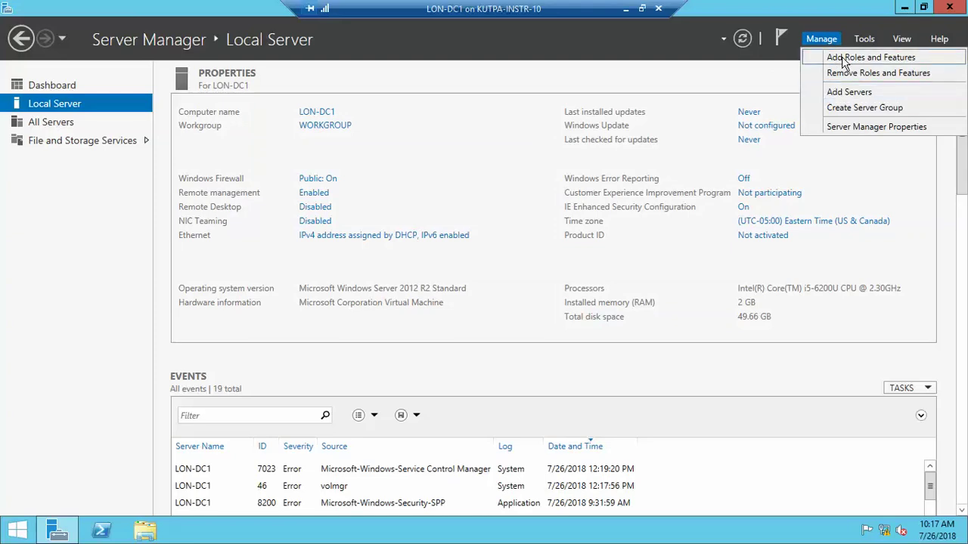
- In Add Roles and Features, select Active Directory Domain Services and DNS Server with their management tools
left_click(844, 62)
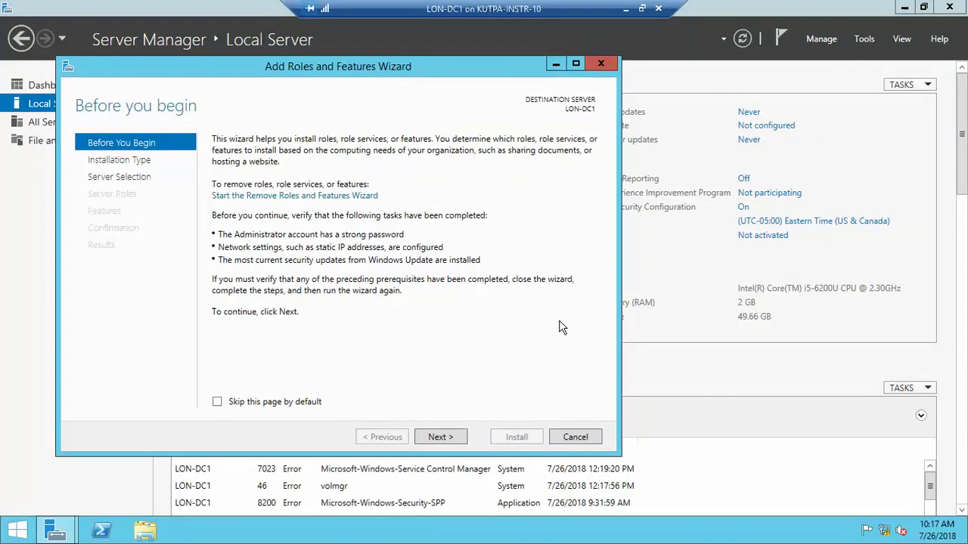
left_click(437, 440)
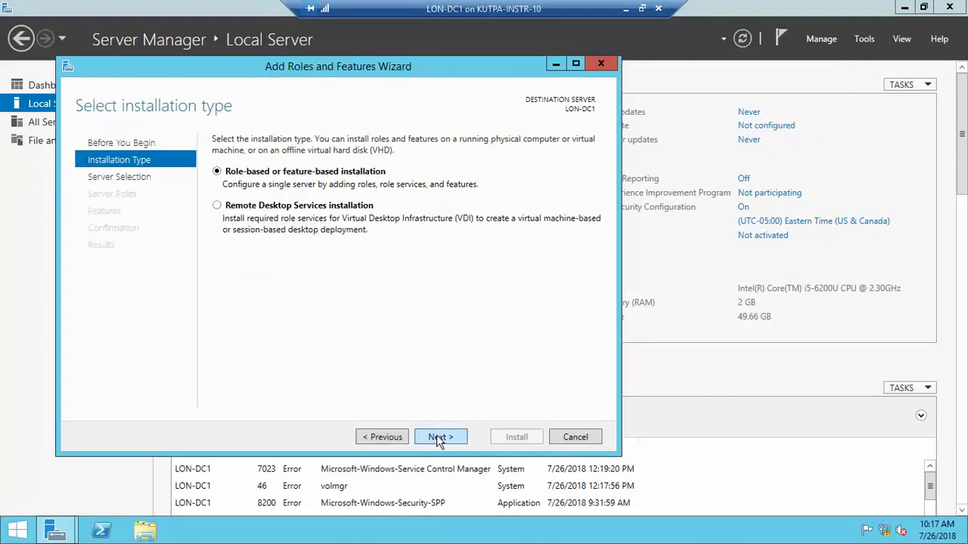
left_click(437, 440)
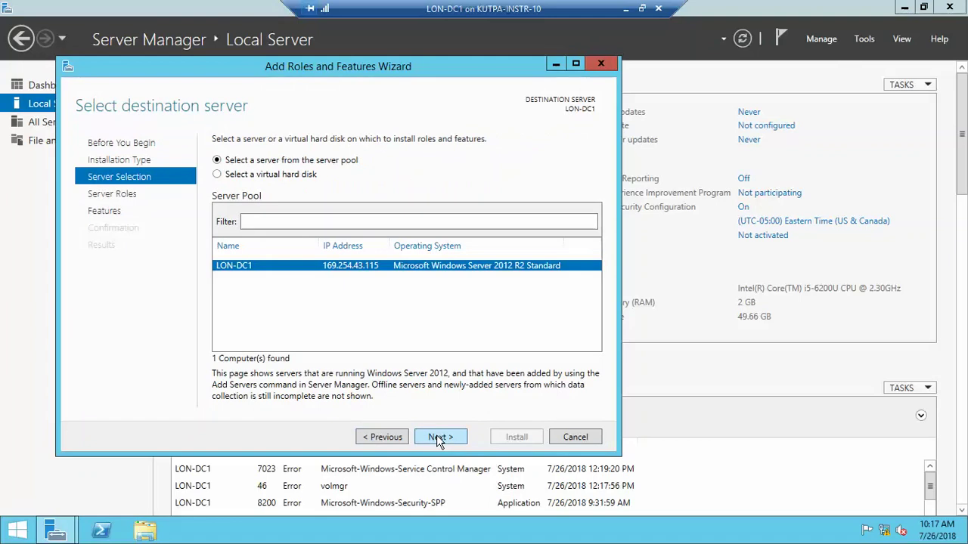
left_click(437, 440)
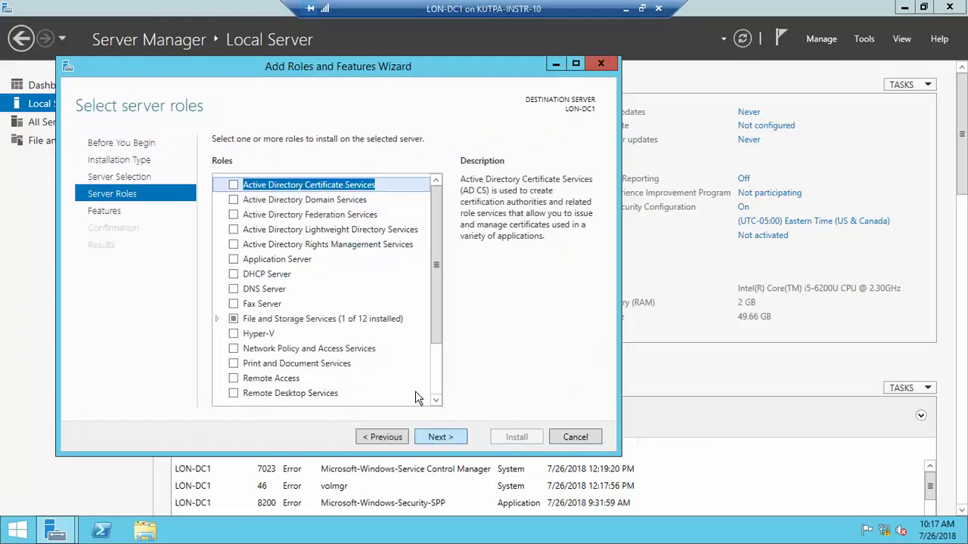
left_click(233, 200)
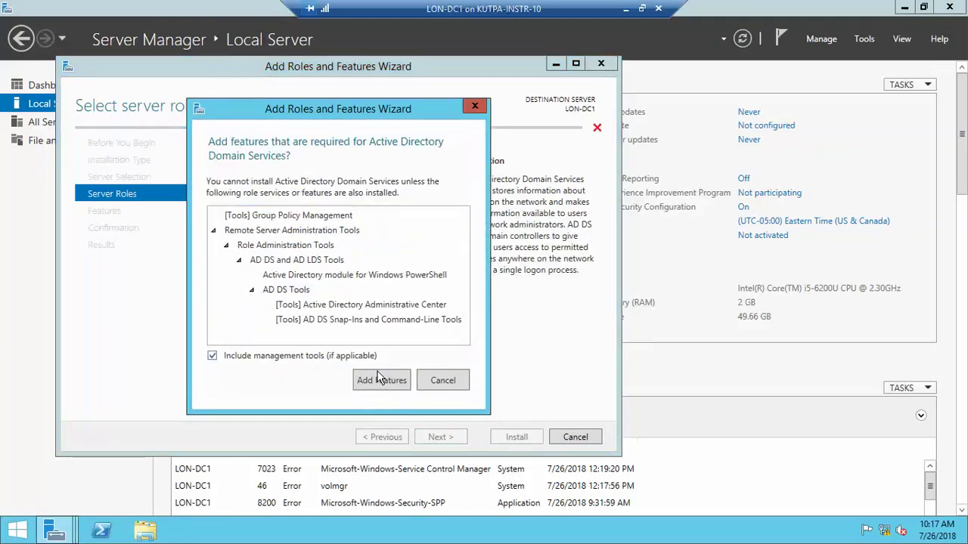
left_click(381, 380)
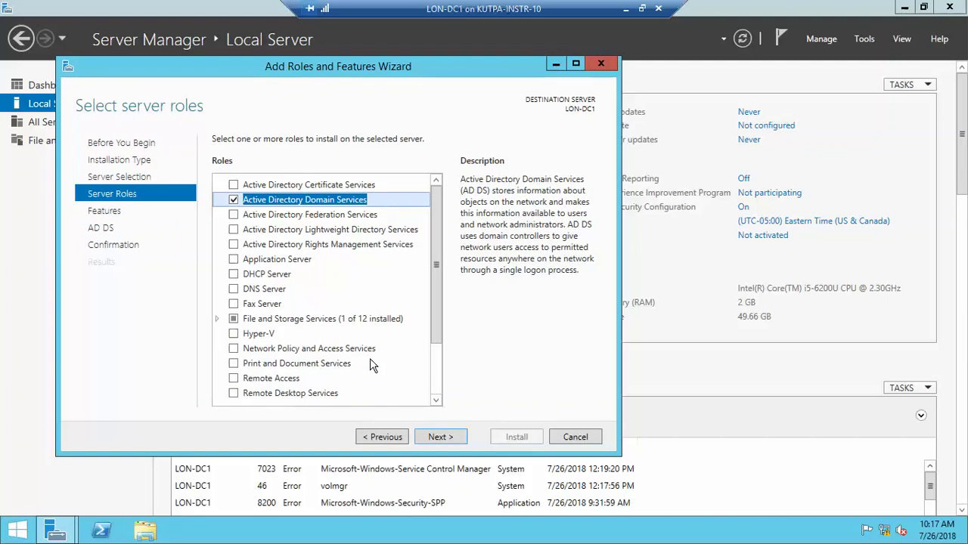
left_click(236, 291)
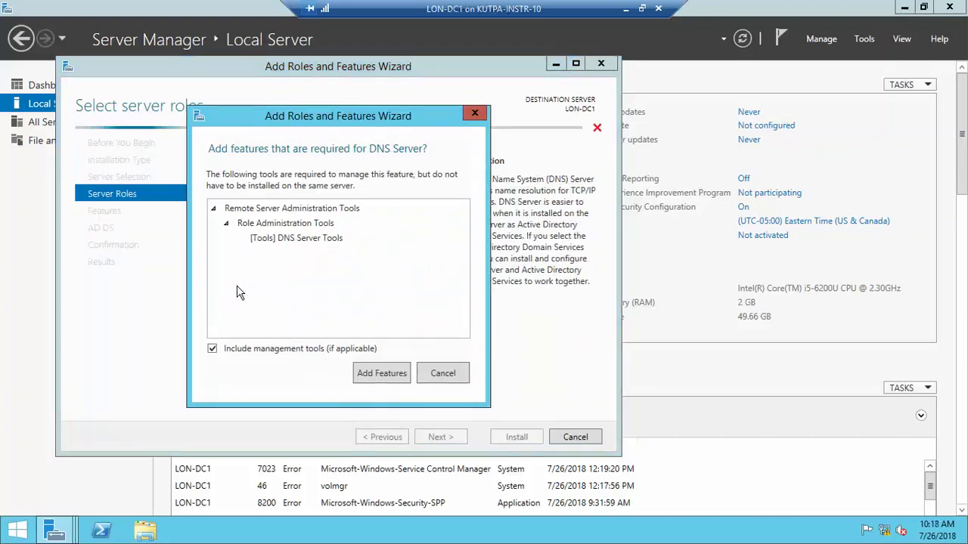
left_click(376, 378)
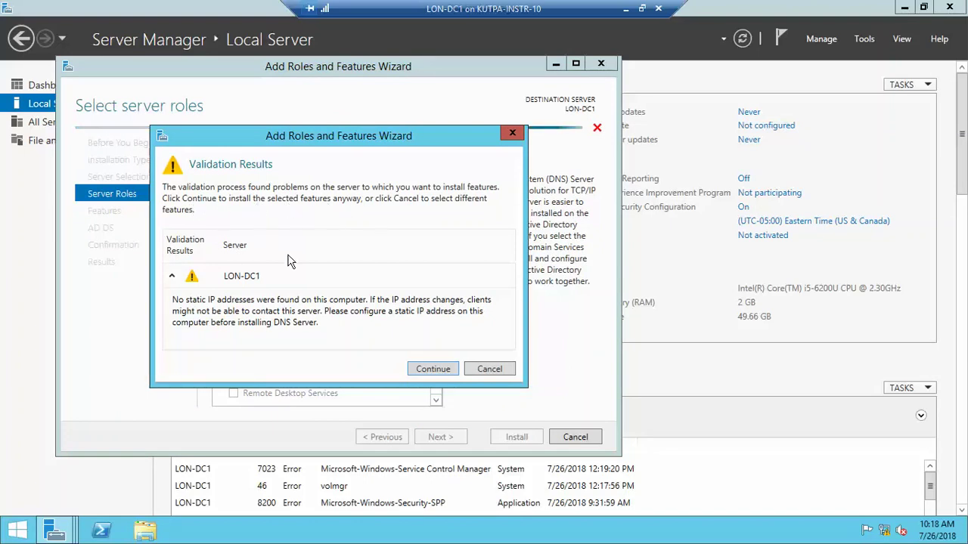
- Continue past the static IP warning, features and role notes, and start the installation
left_click(441, 370)
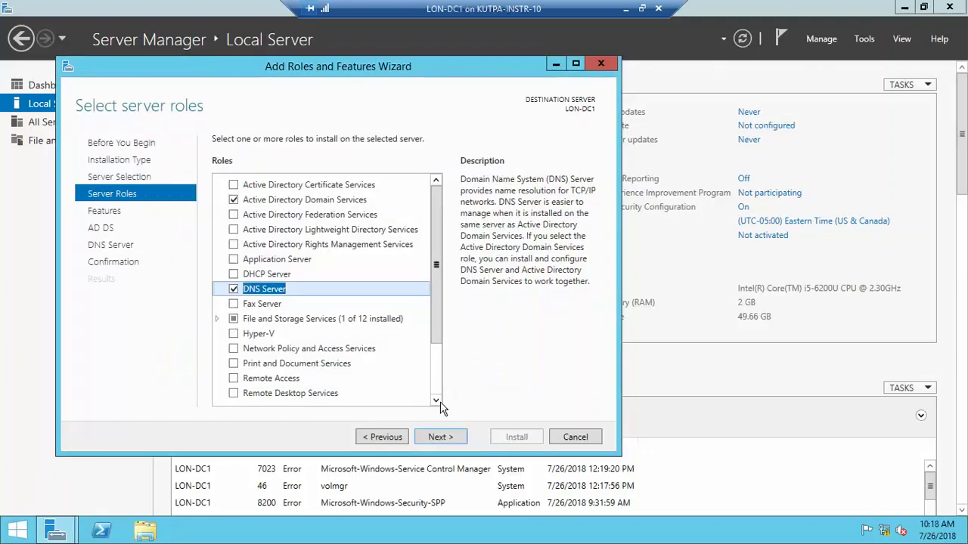
left_click(443, 437)
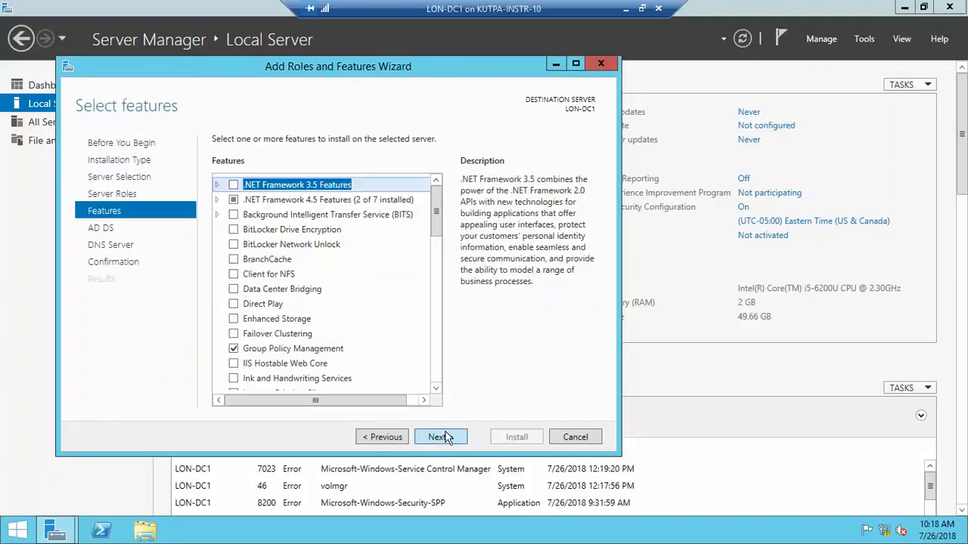
left_click(444, 437)
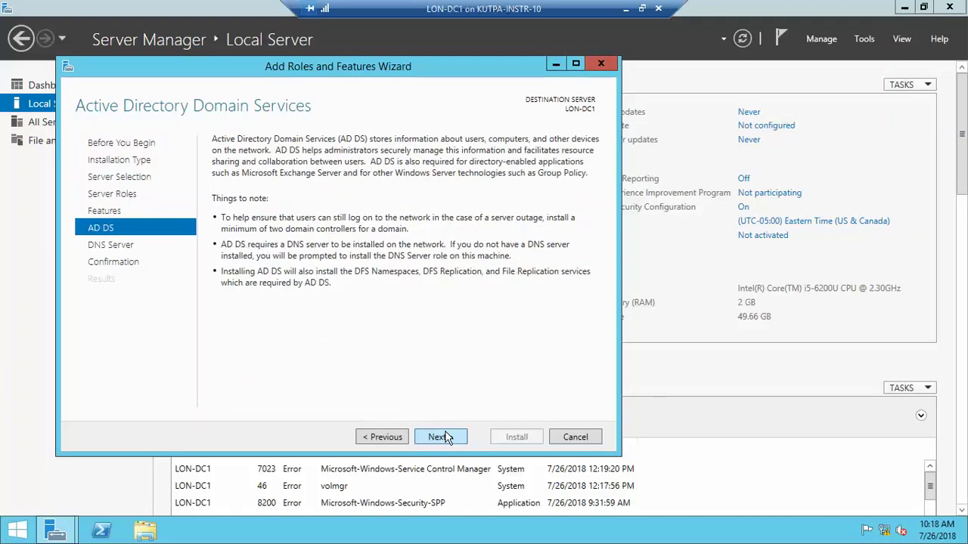
left_click(445, 437)
left_click(447, 437)
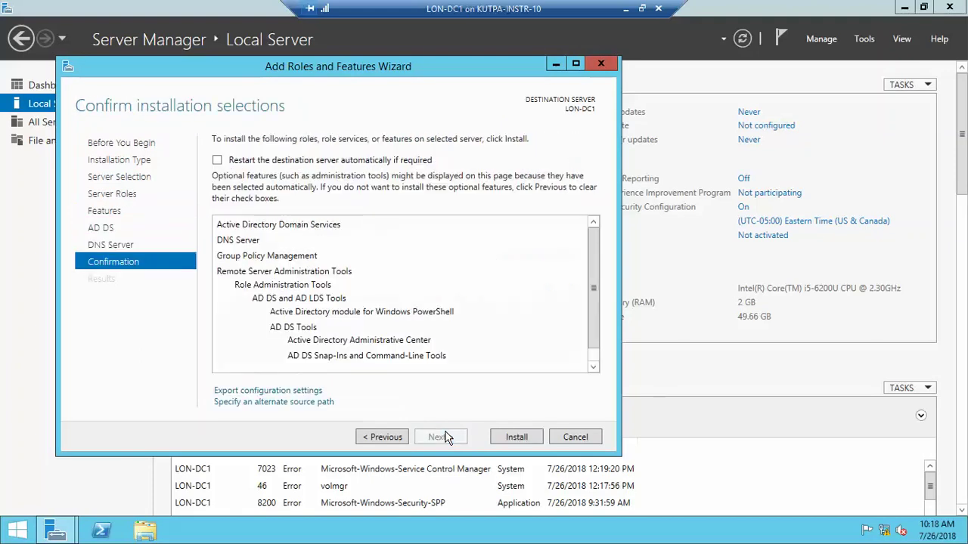
left_click(505, 437)
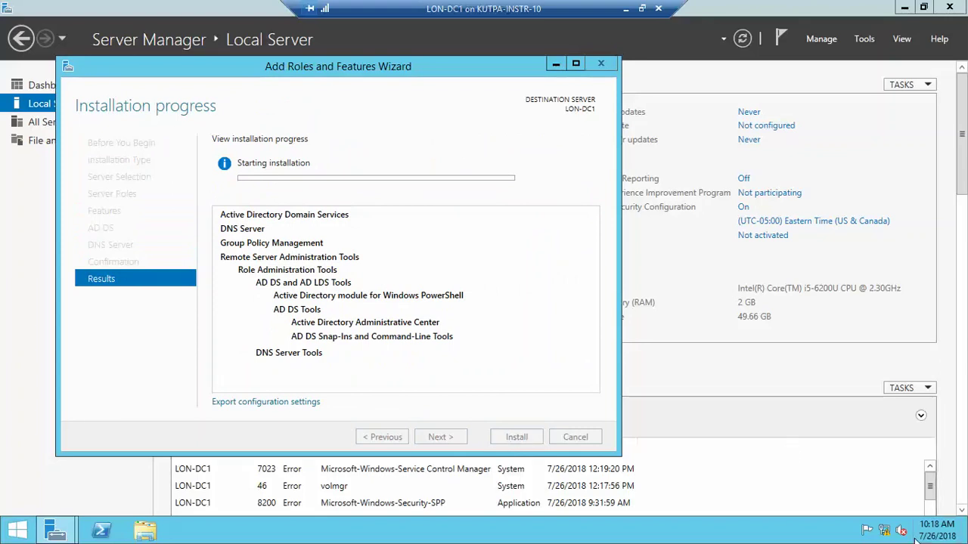
- Open the Ethernet adapter's IPv4 settings through Network and Sharing Center
right_click(886, 532)
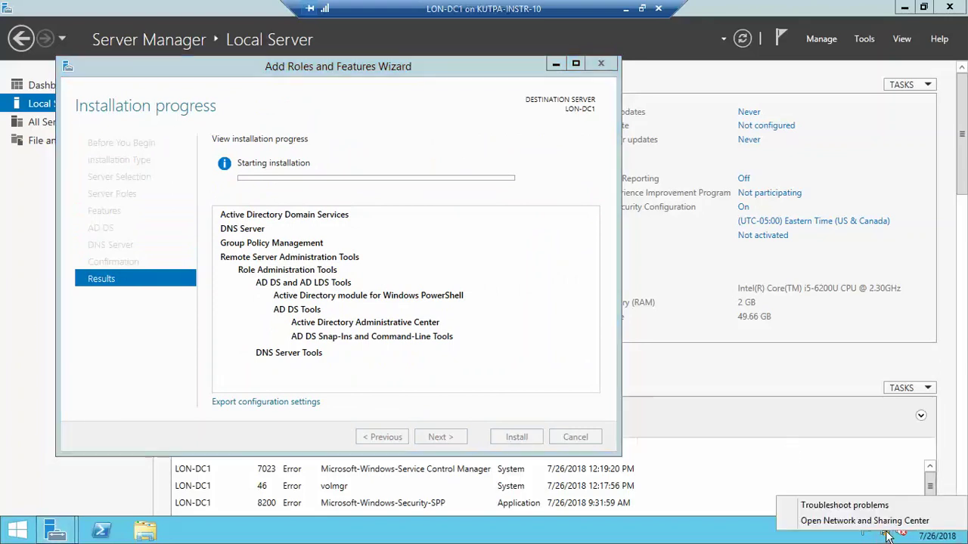
key("Escape")
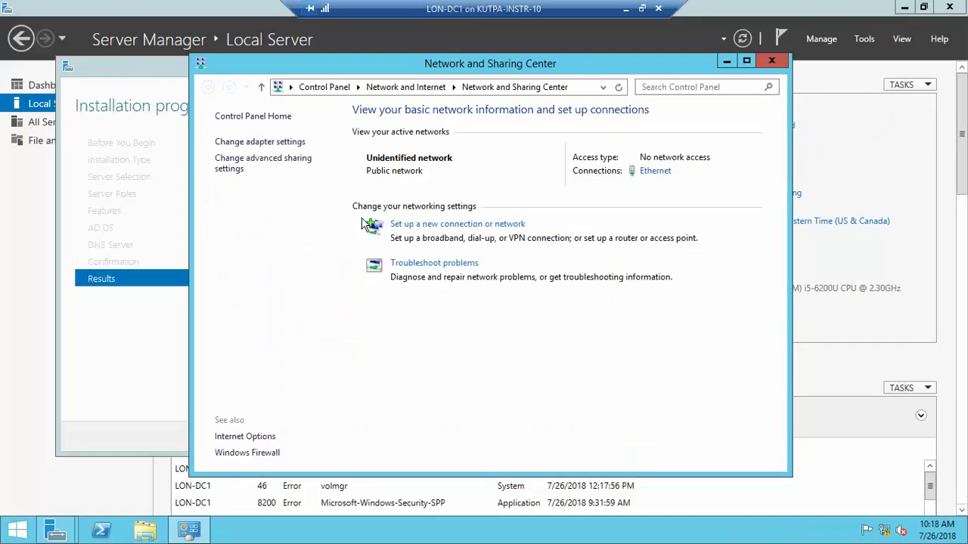
left_click(286, 142)
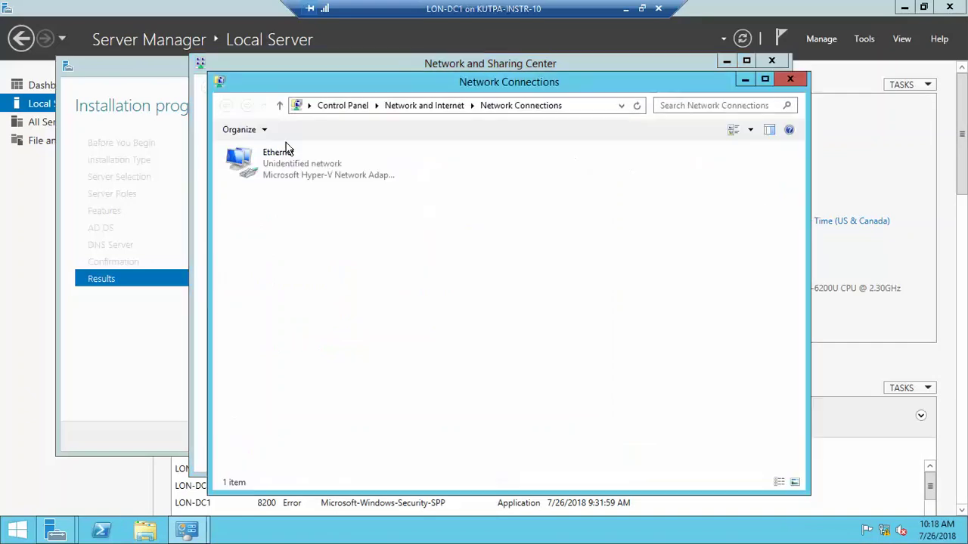
left_click(295, 176)
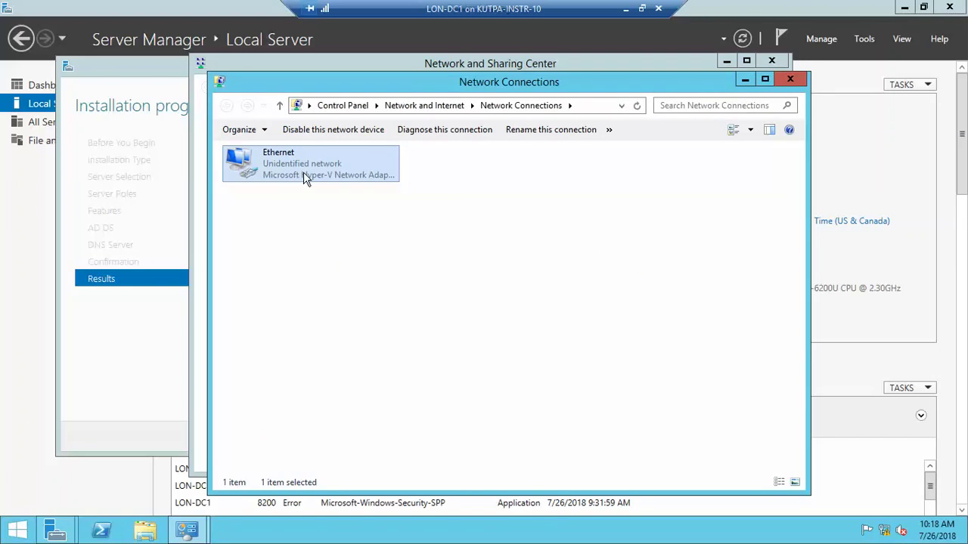
right_click(303, 177)
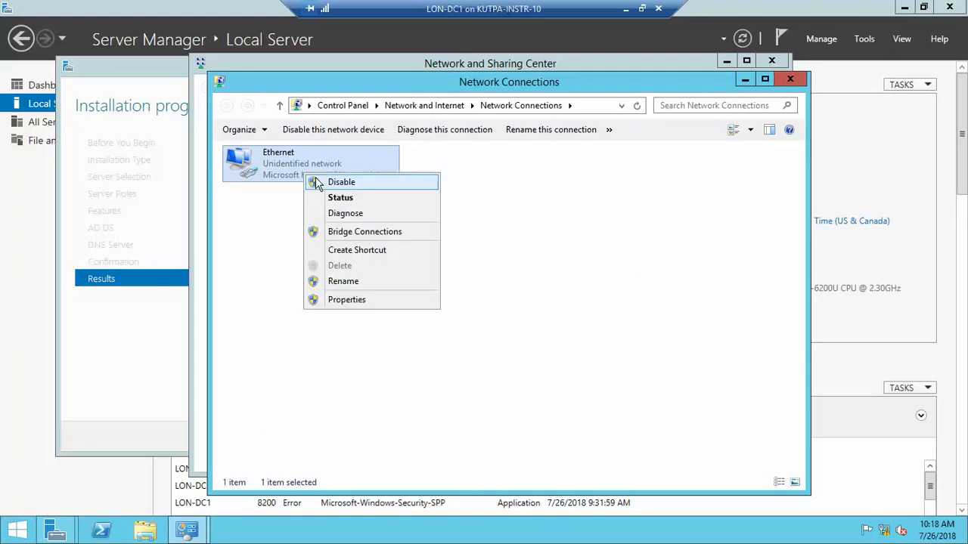
left_click(371, 301)
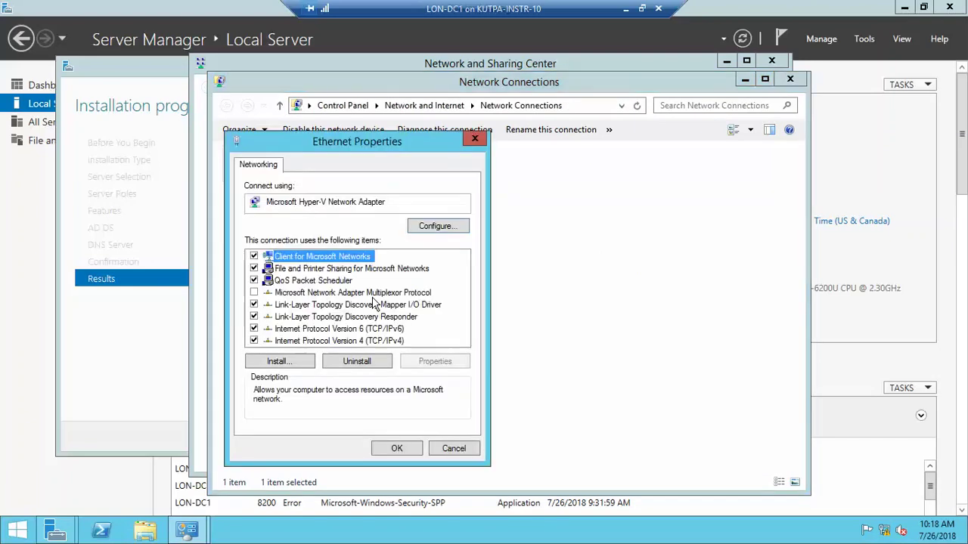
left_click(373, 340)
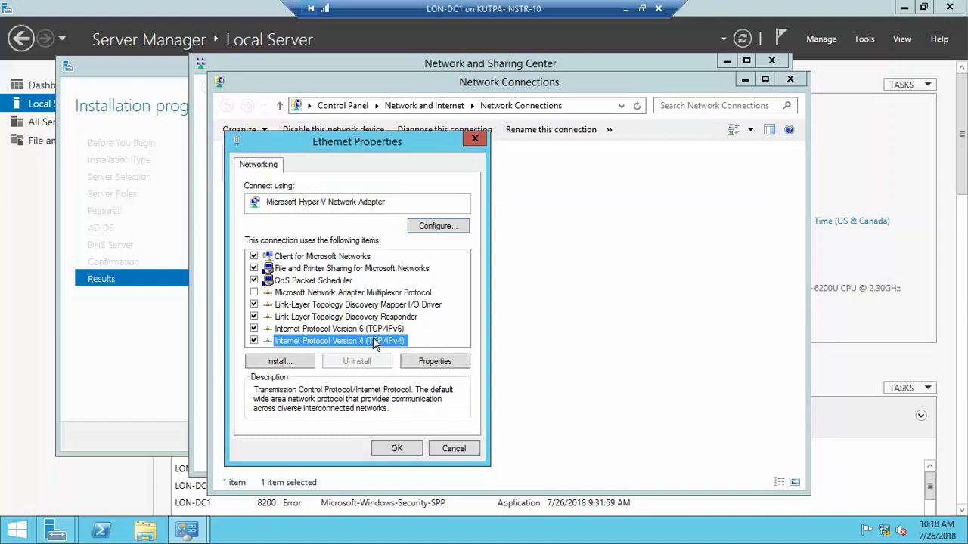
left_click(427, 361)
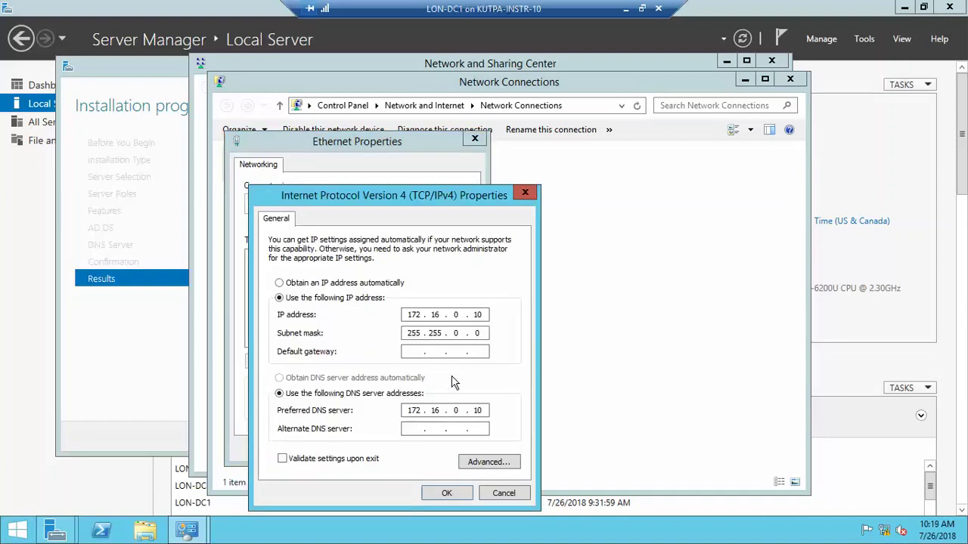
- Apply static address 172.16.0.10, mask 255.255.0.0, DNS 172.16.0.10, and close the network windows
left_click(448, 493)
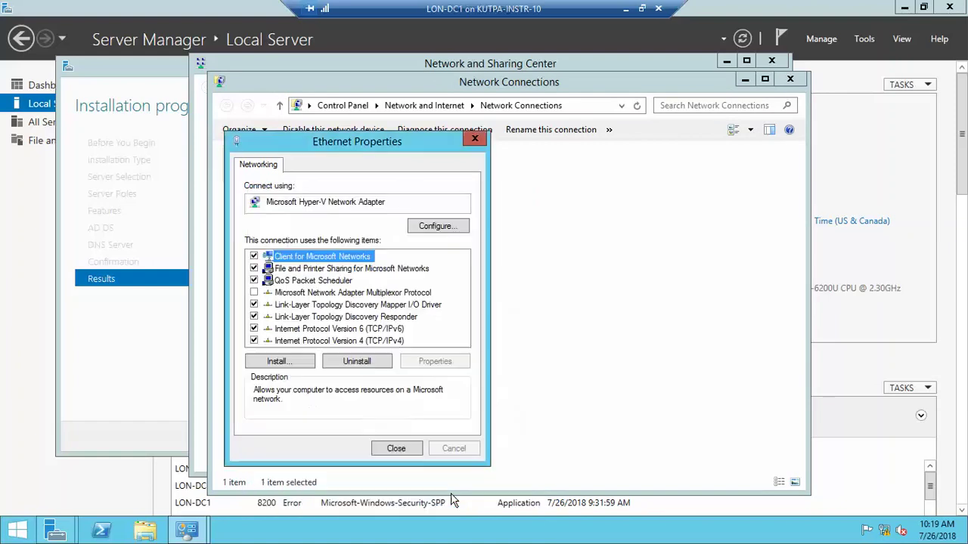
left_click(407, 449)
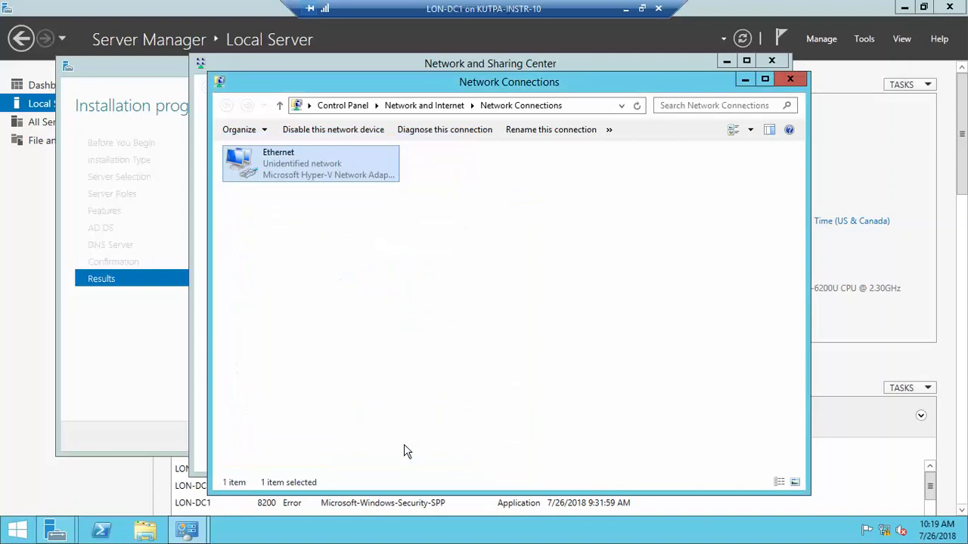
left_click(790, 79)
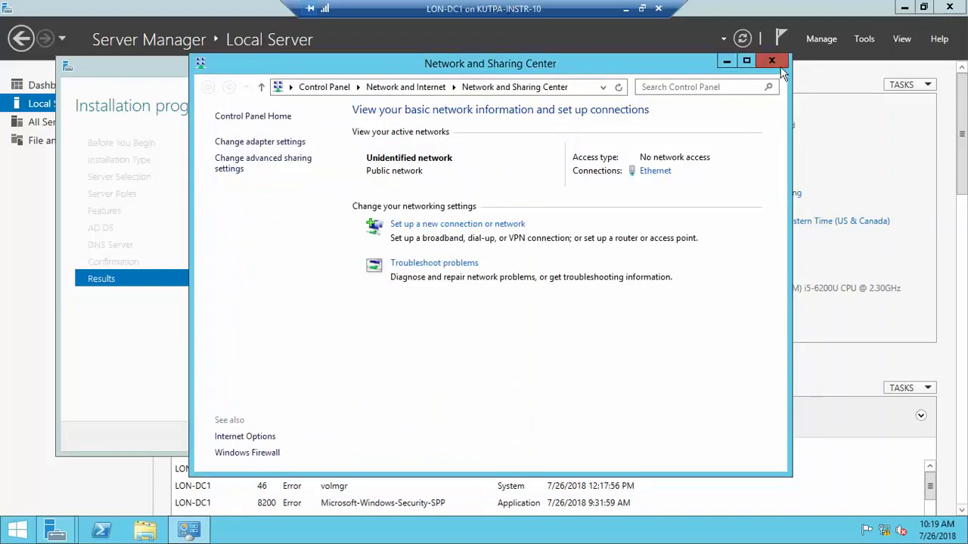
left_click(772, 60)
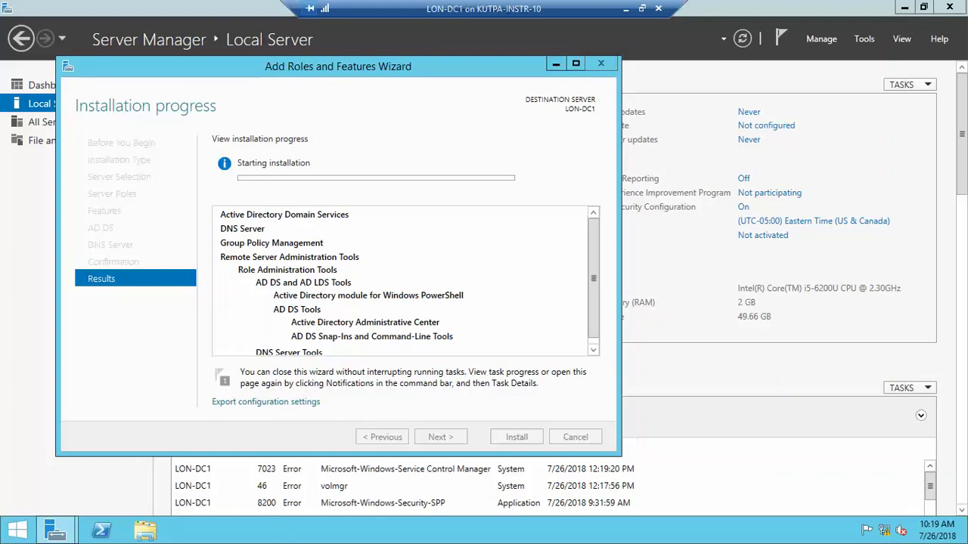
left_click(625, 10)
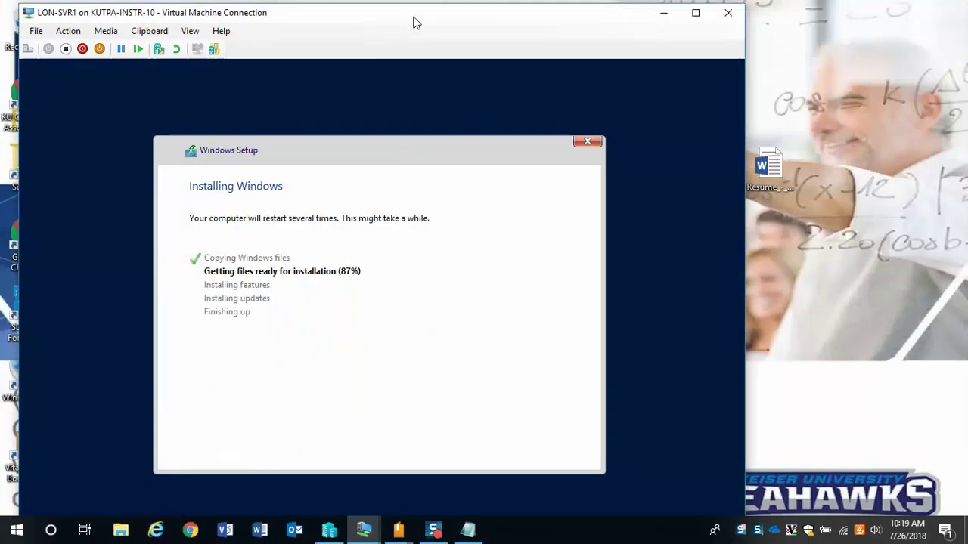
left_click_drag(414, 23, 393, 18)
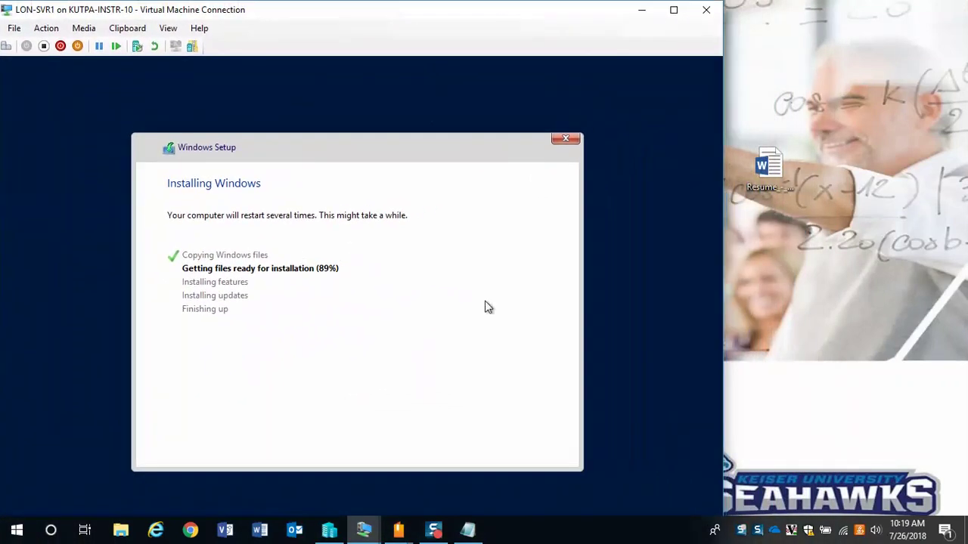
left_click(433, 529)
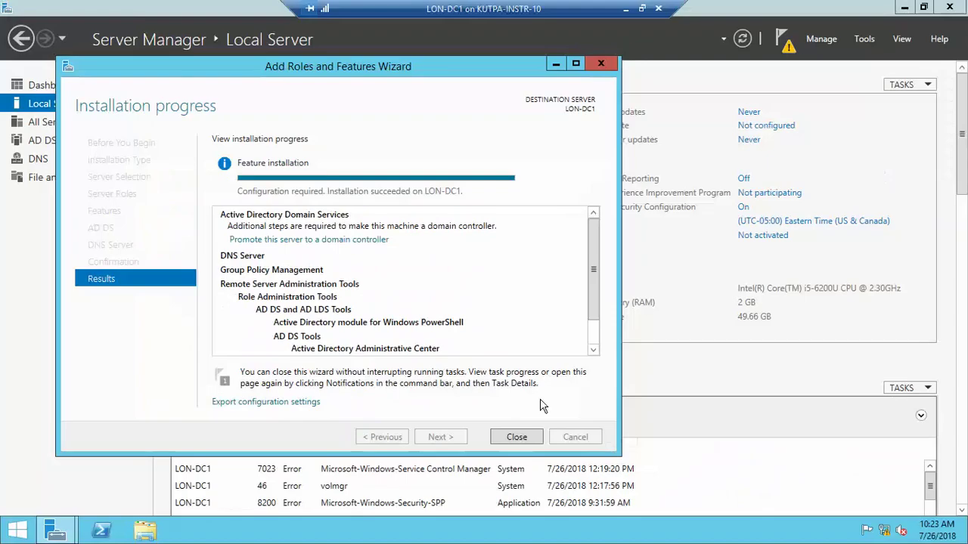
- Launch 'Promote this server to a domain controller' from the installation progress page
left_click(352, 242)
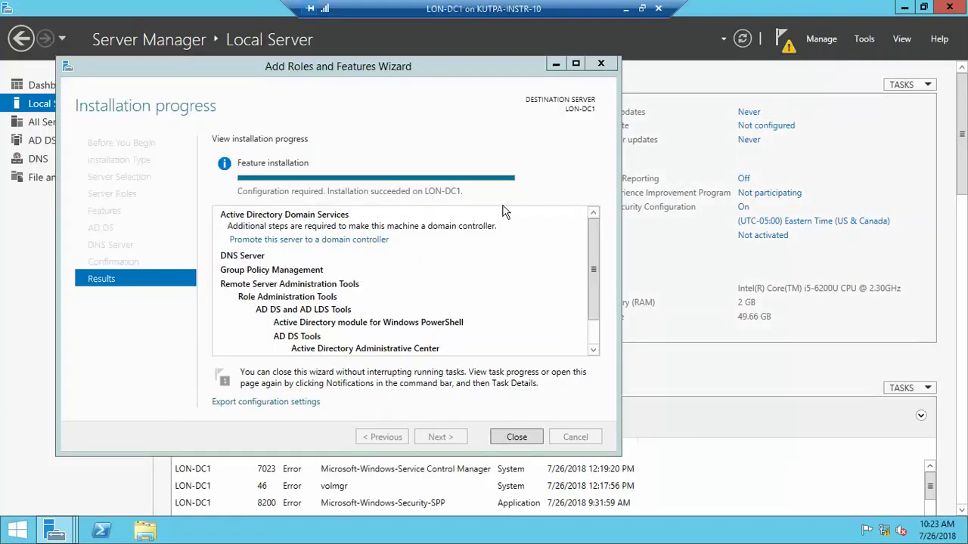
left_click(332, 240)
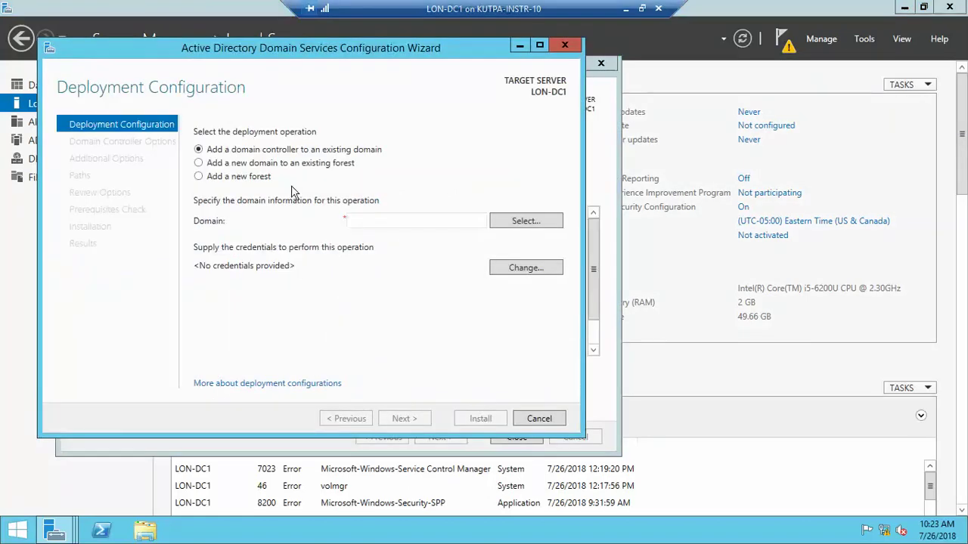
- Choose to add a new forest with root domain name adatum.com
left_click(243, 181)
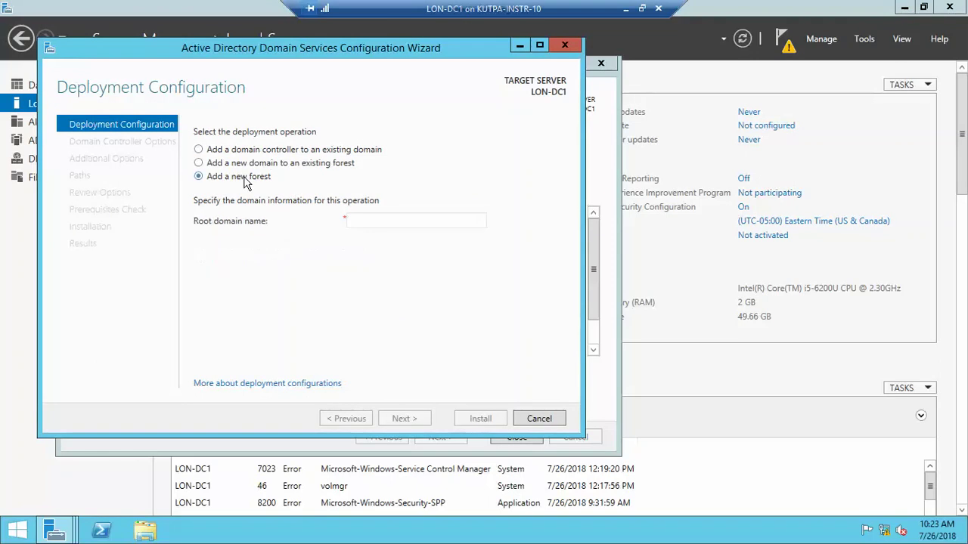
left_click(363, 218)
type("adatum")
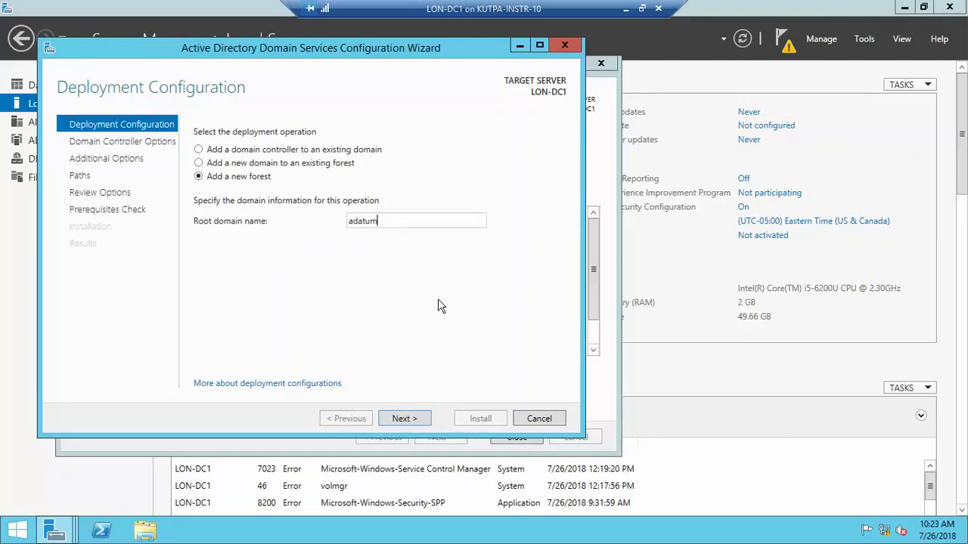
type(".com")
left_click(427, 419)
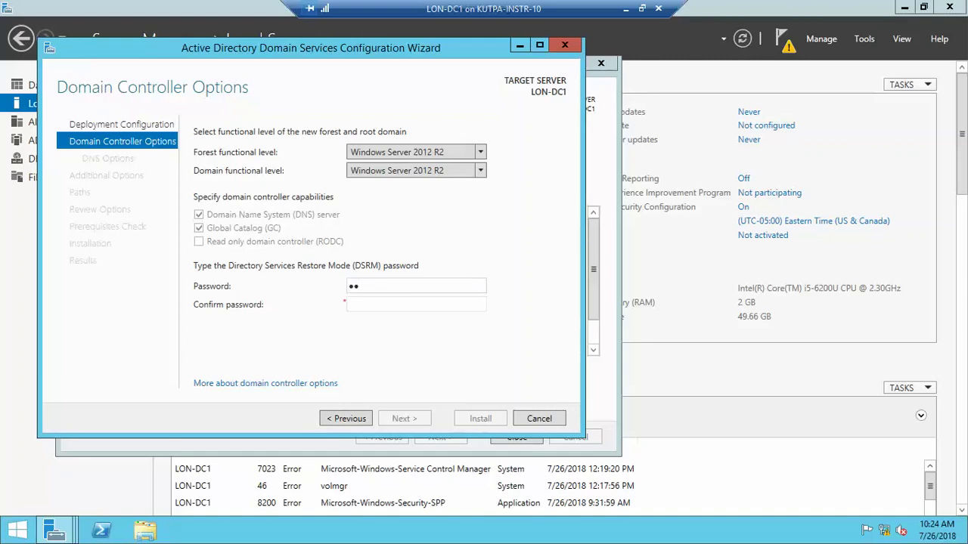
- Enter the DSRM password, accept NetBIOS name ADATUM and default paths, and install the domain controller
type("w0Pa$$w0rd")
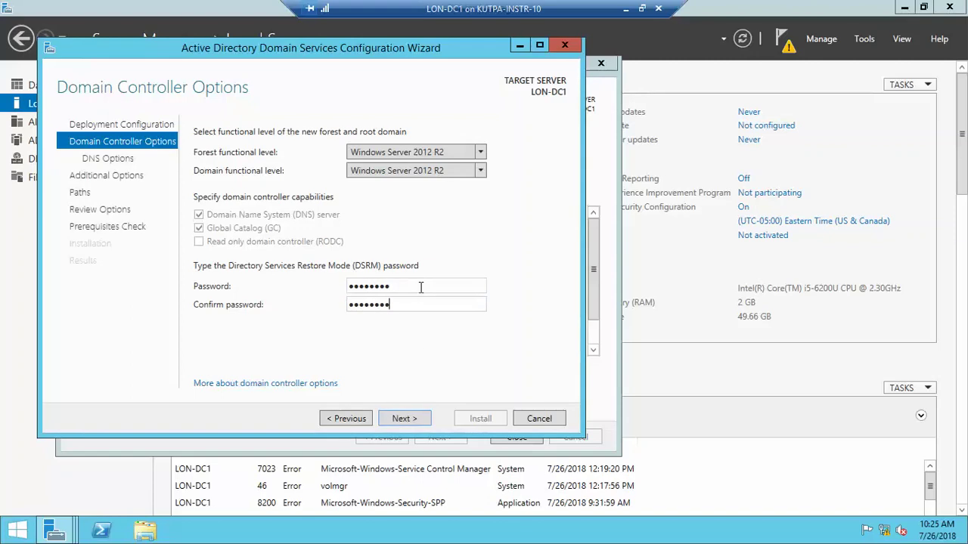
left_click(405, 419)
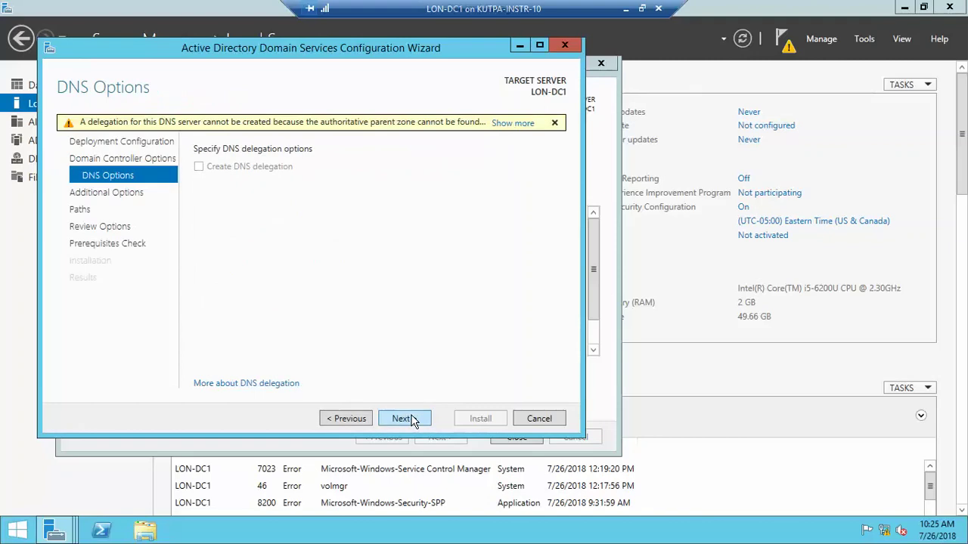
left_click(404, 419)
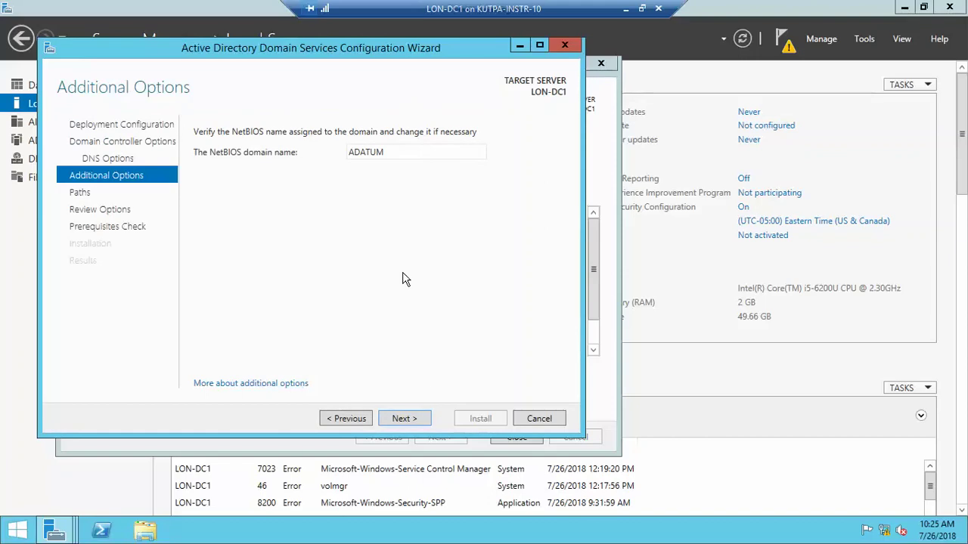
left_click(422, 419)
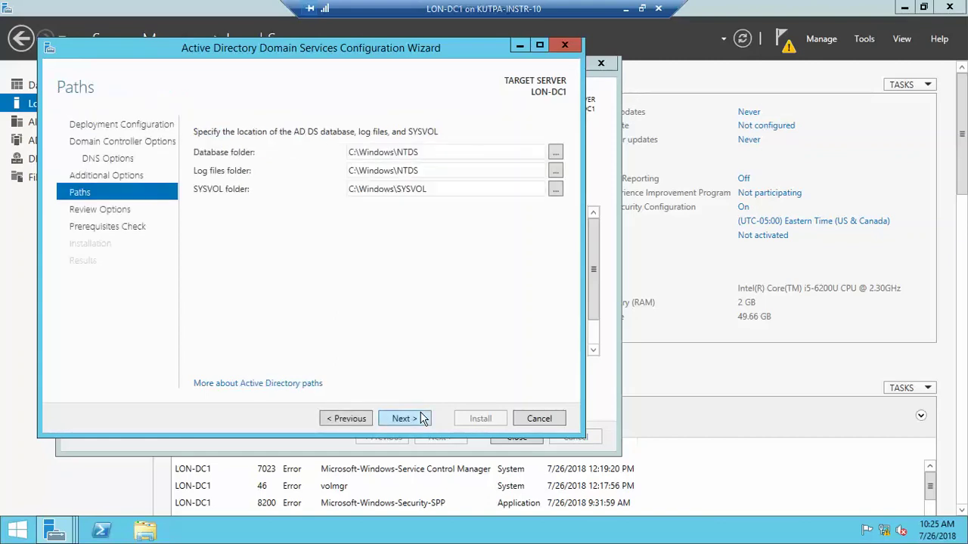
left_click(404, 418)
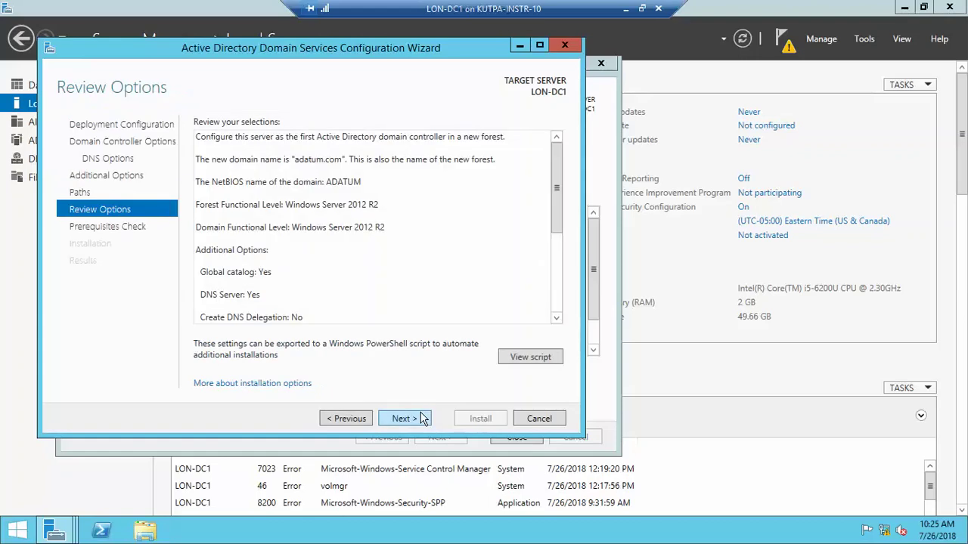
left_click(404, 418)
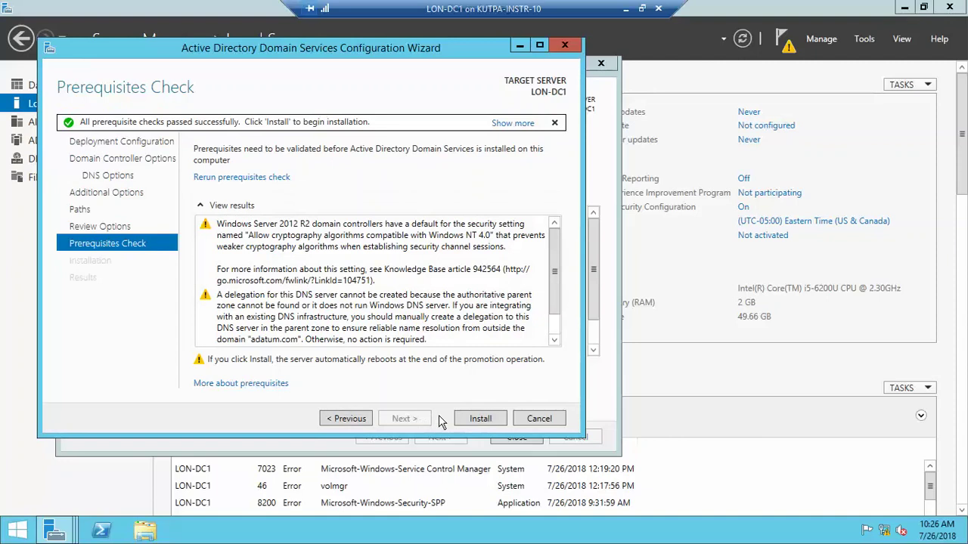
left_click(472, 420)
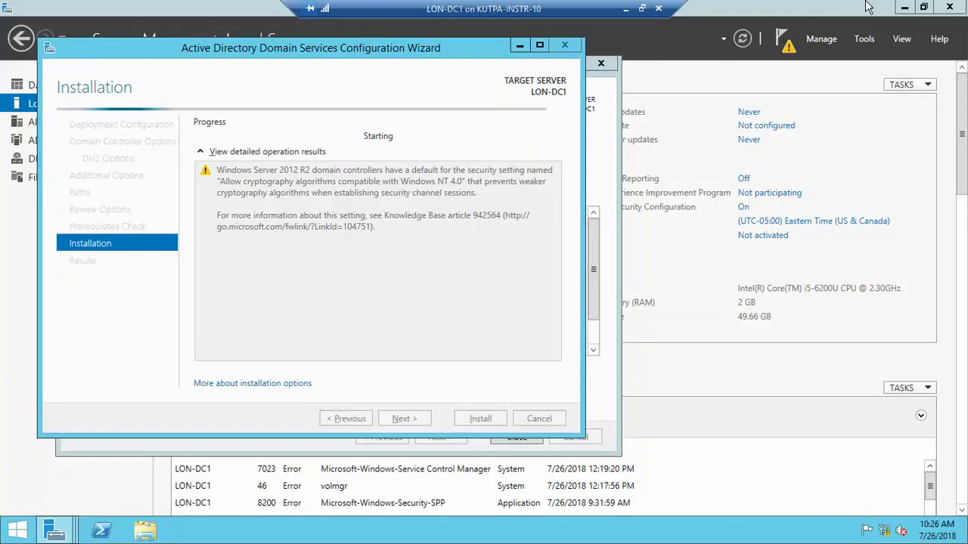
left_click(628, 9)
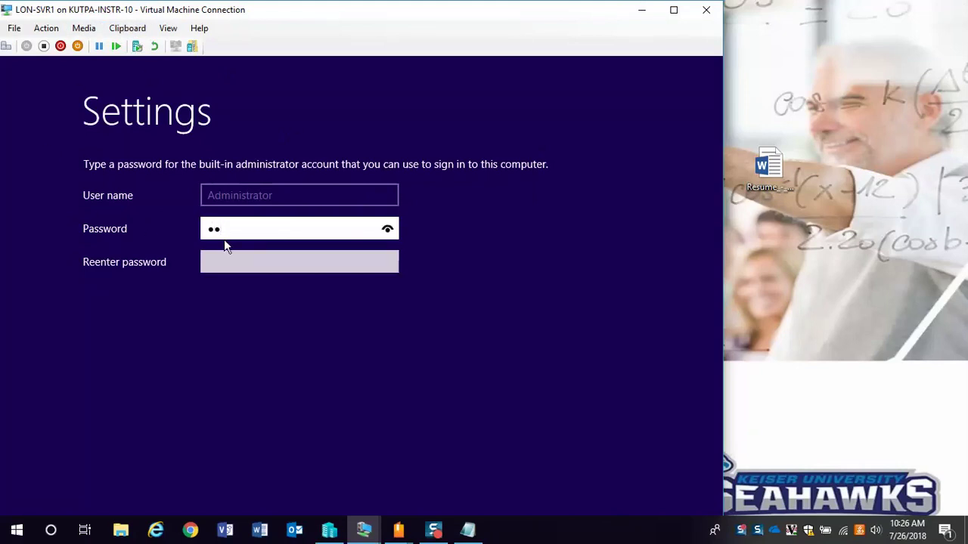
- Enter and confirm the built-in Administrator password for LON-SVR1
type("w0rd")
key("Tab")
type("P")
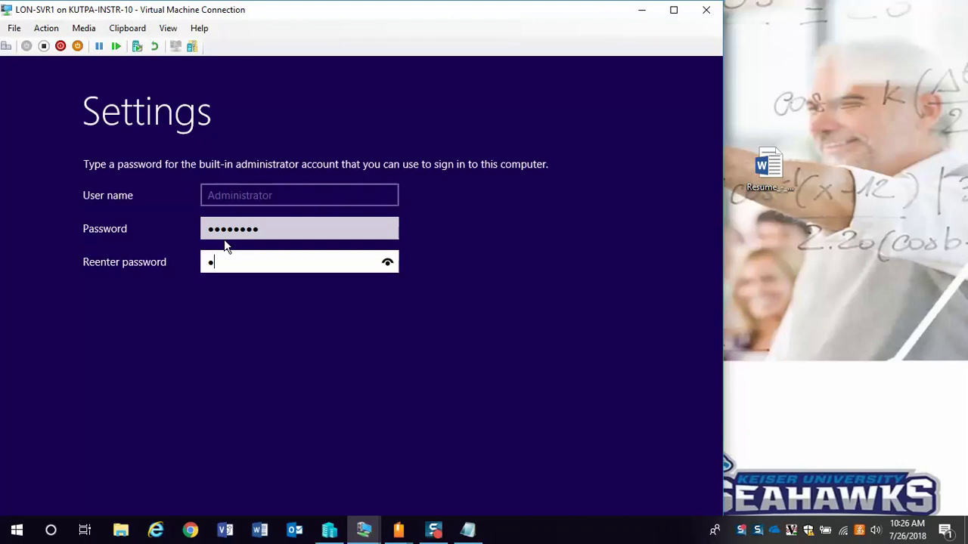
type("@ssw0rd")
key("Return")
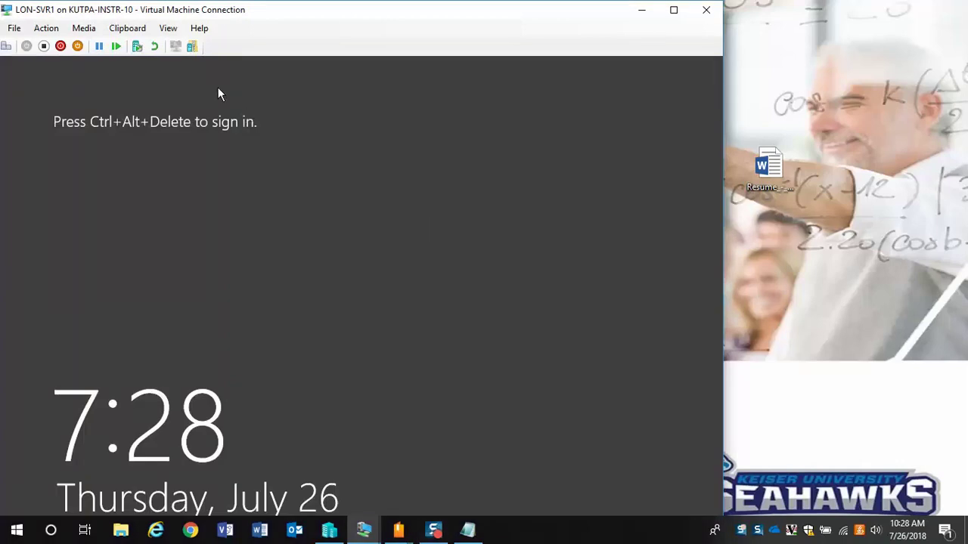
- Eject the Windows installation disc from LON-SVR1's DVD drive
left_click(75, 30)
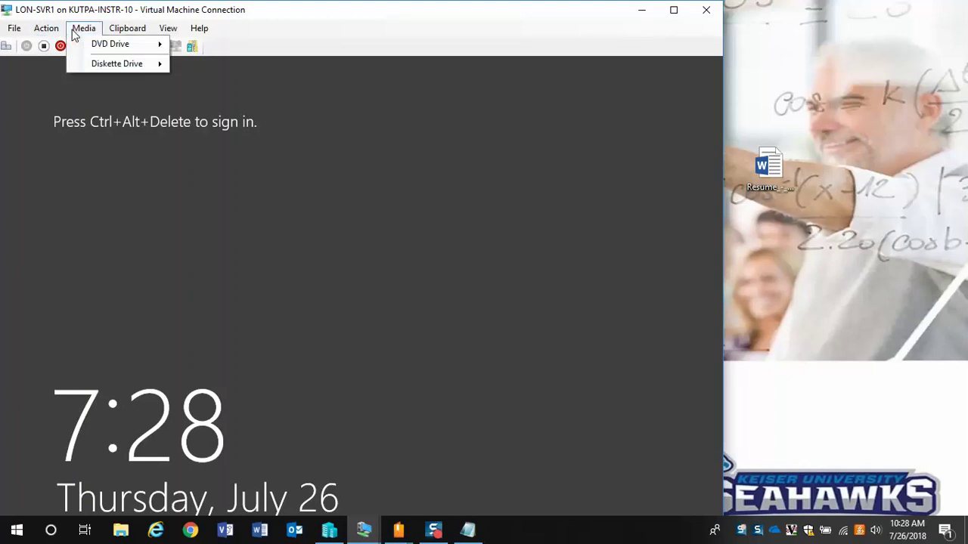
mouse_move(112, 44)
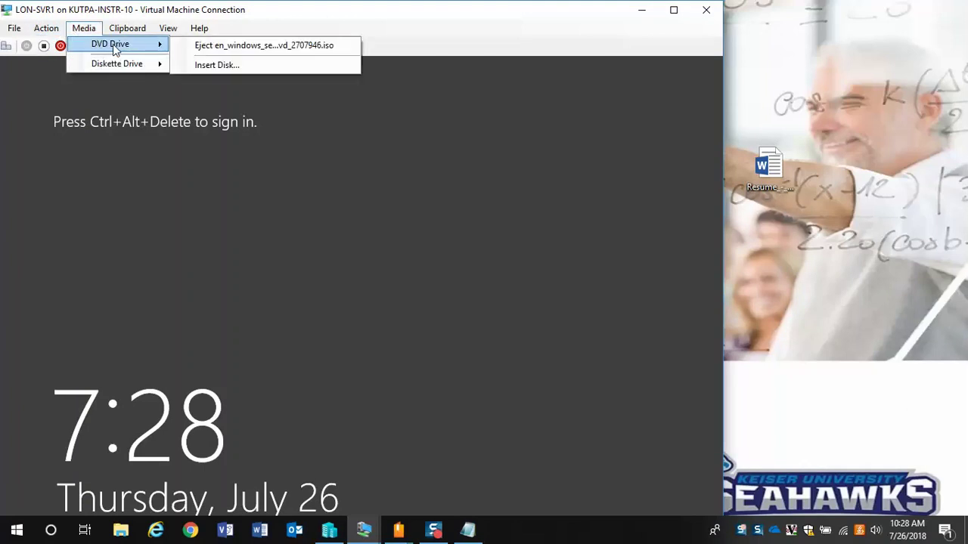
left_click(215, 47)
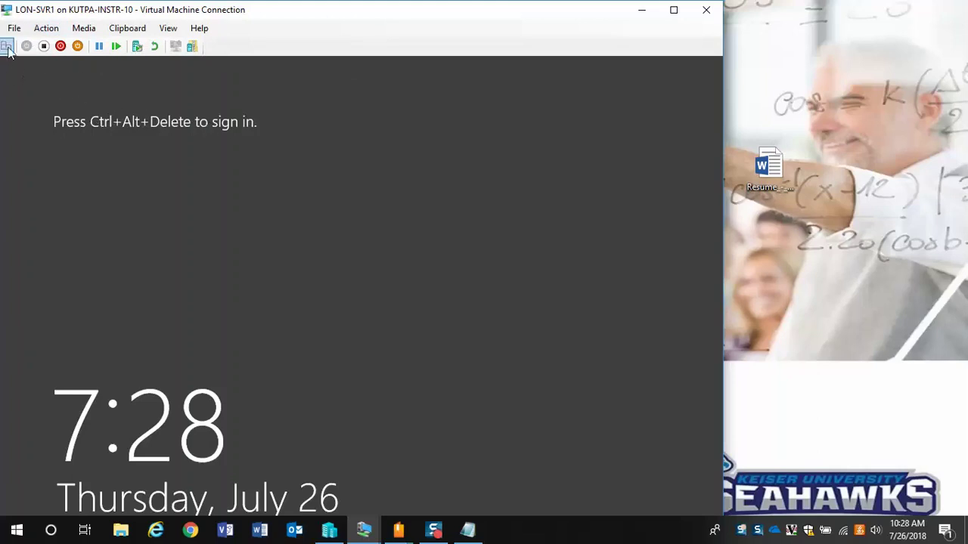
- Shut down LON-SVR1 and minimize its connection window
left_click(44, 30)
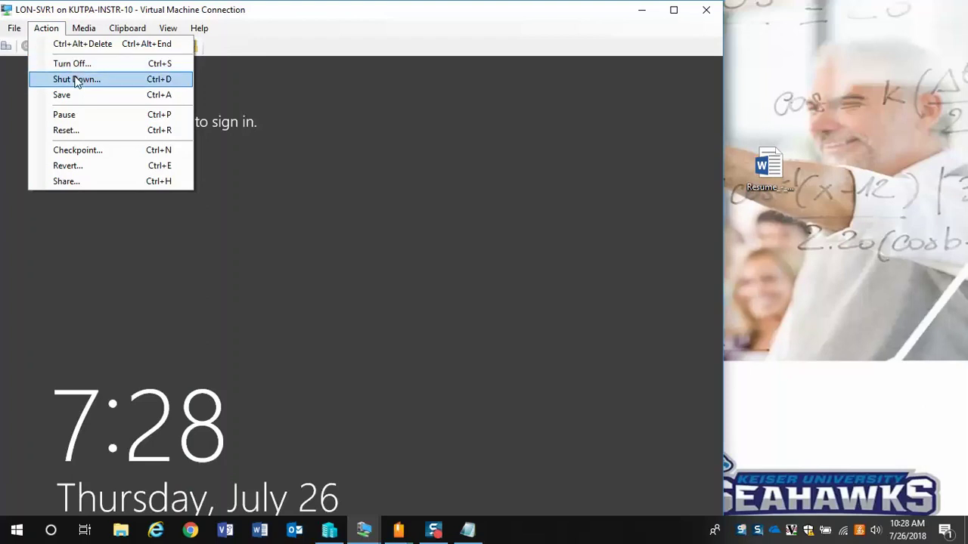
left_click(75, 79)
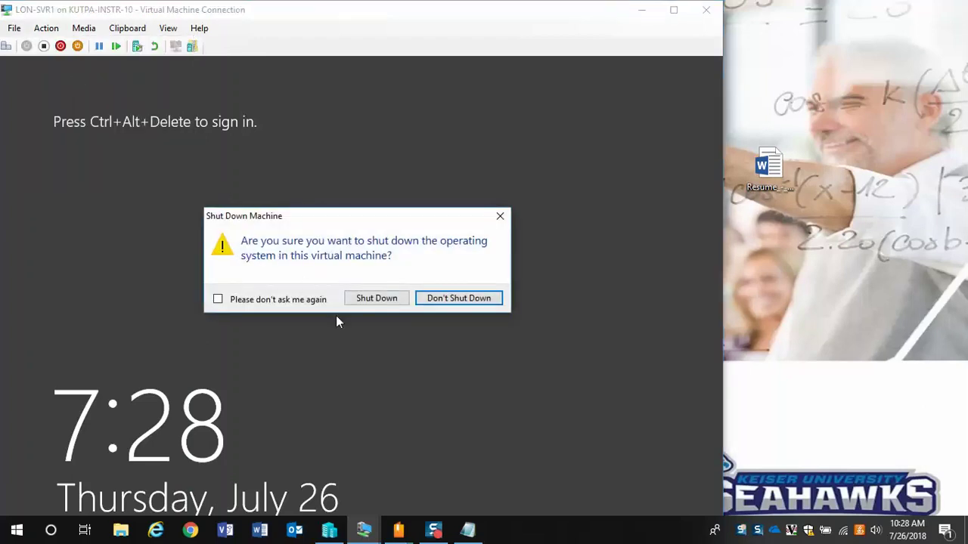
left_click(386, 300)
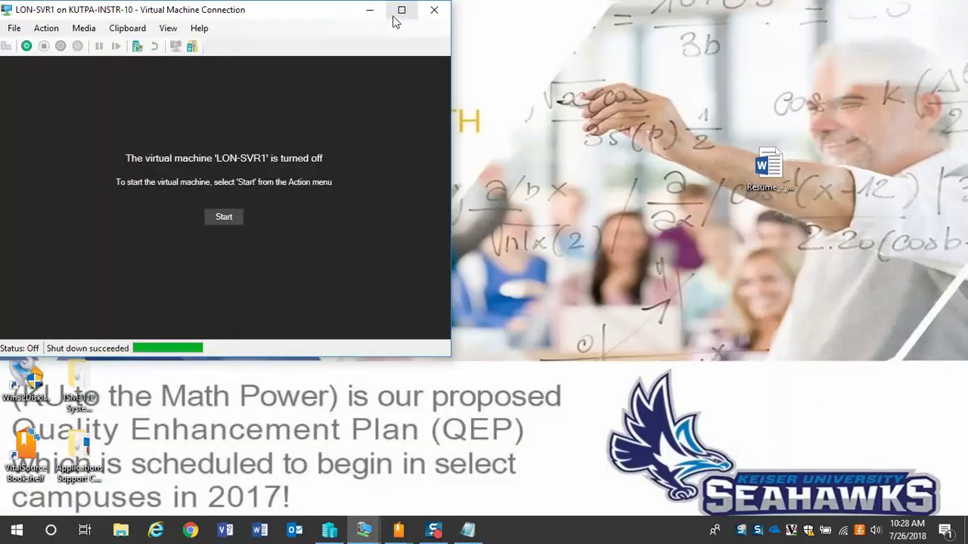
left_click(370, 11)
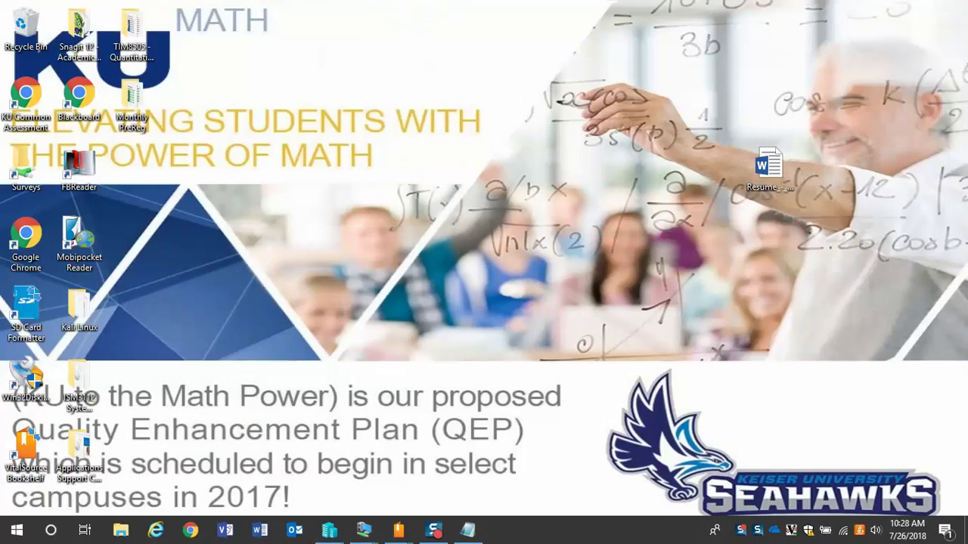
- Check LON-DC1's domain controller installation progress, then open a connection to LON-CL1
left_click(330, 530)
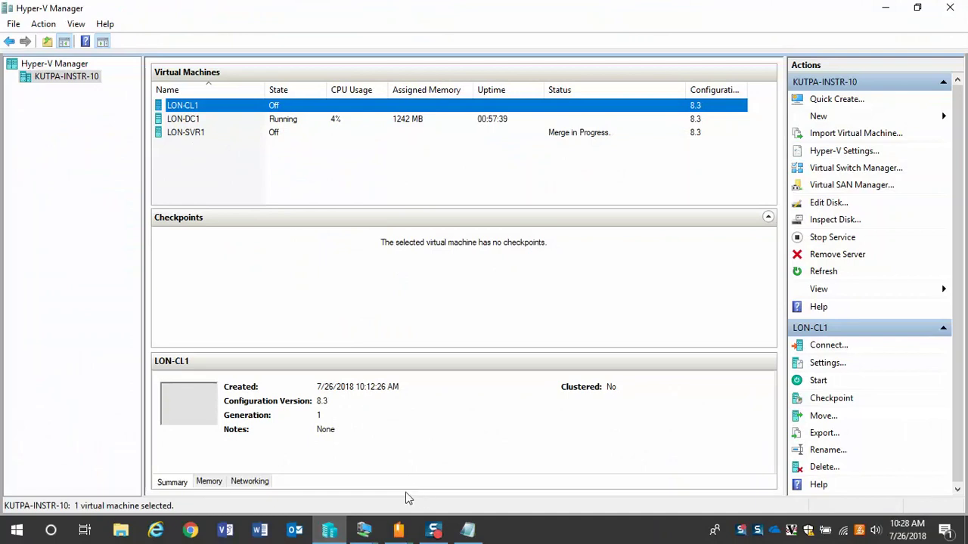
mouse_move(364, 529)
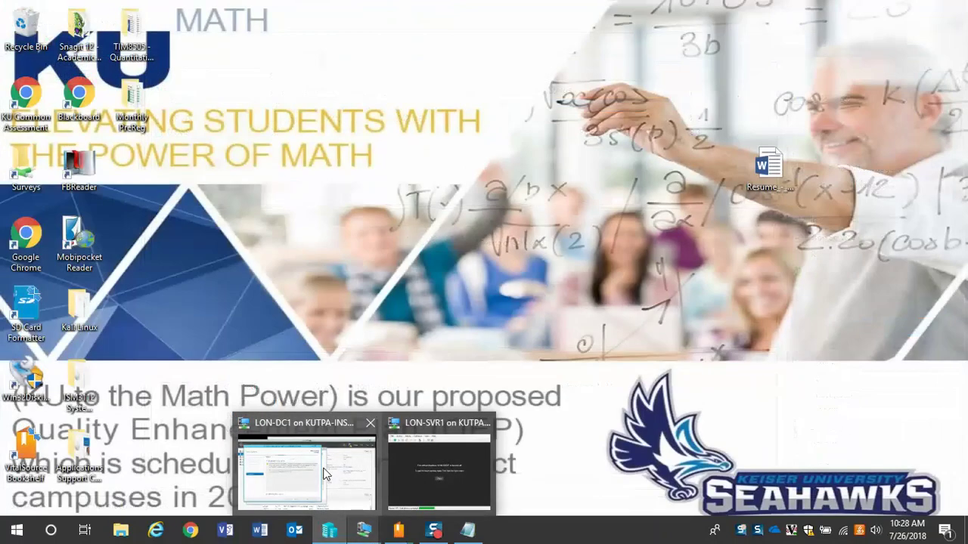
left_click(325, 474)
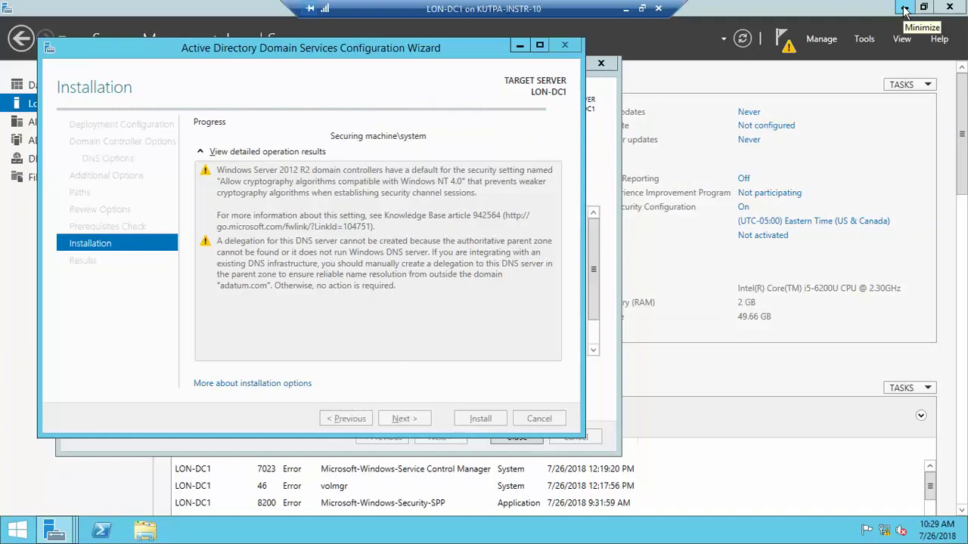
left_click(625, 9)
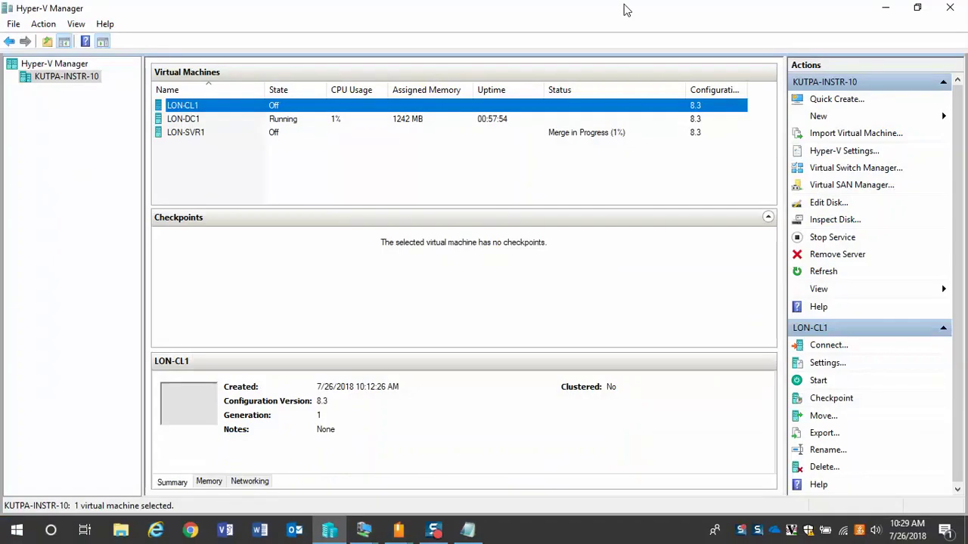
double_click(200, 106)
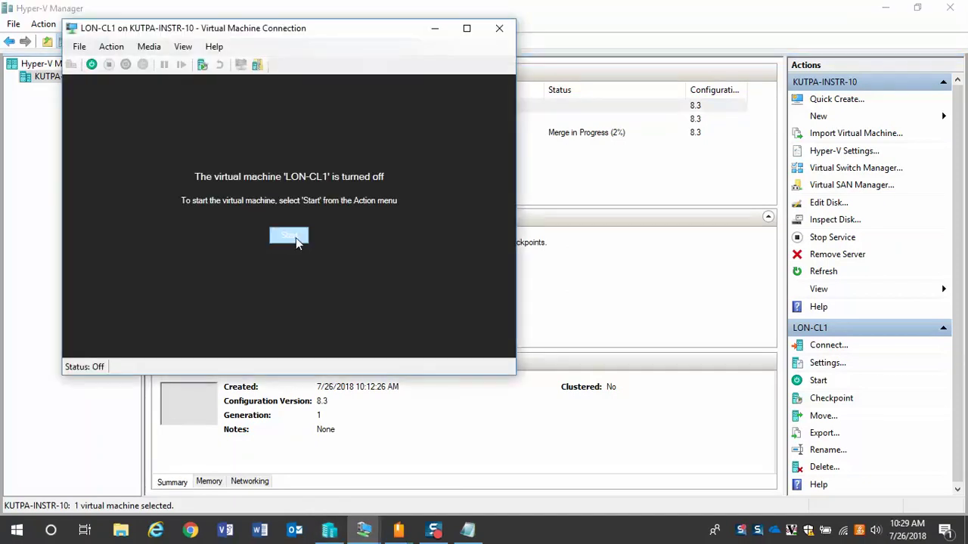
- Start LON-CL1 and move its connection window to the screen's top-left
left_click(288, 237)
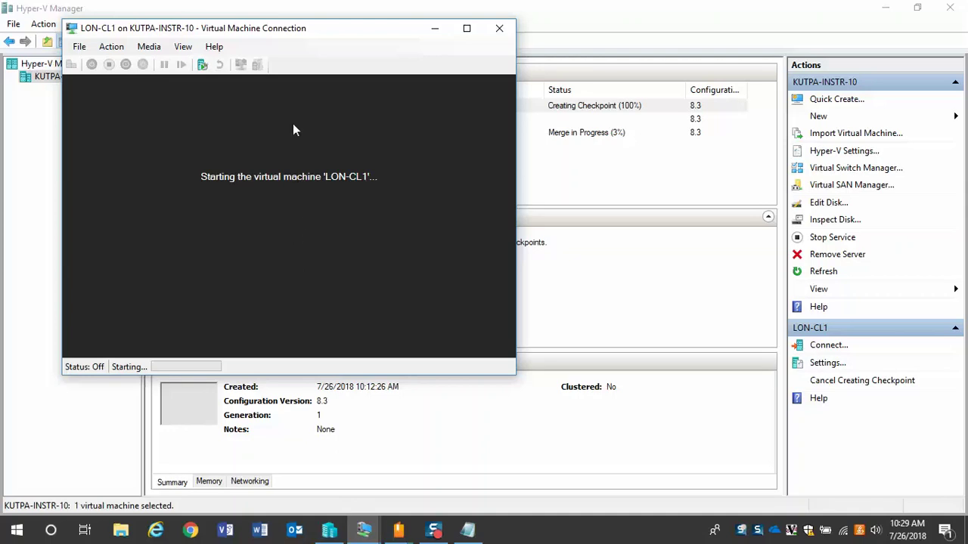
left_click_drag(355, 33, 464, 160)
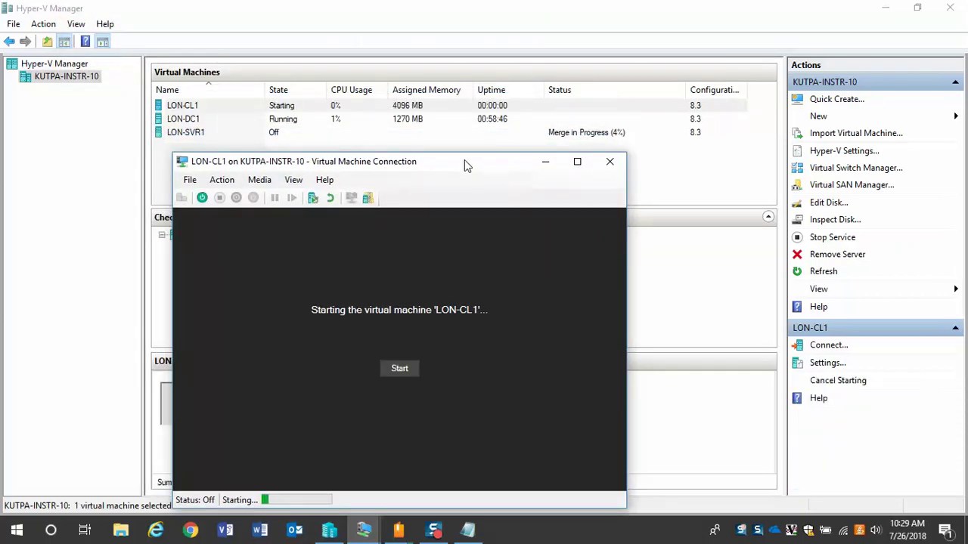
left_click_drag(464, 159, 430, 48)
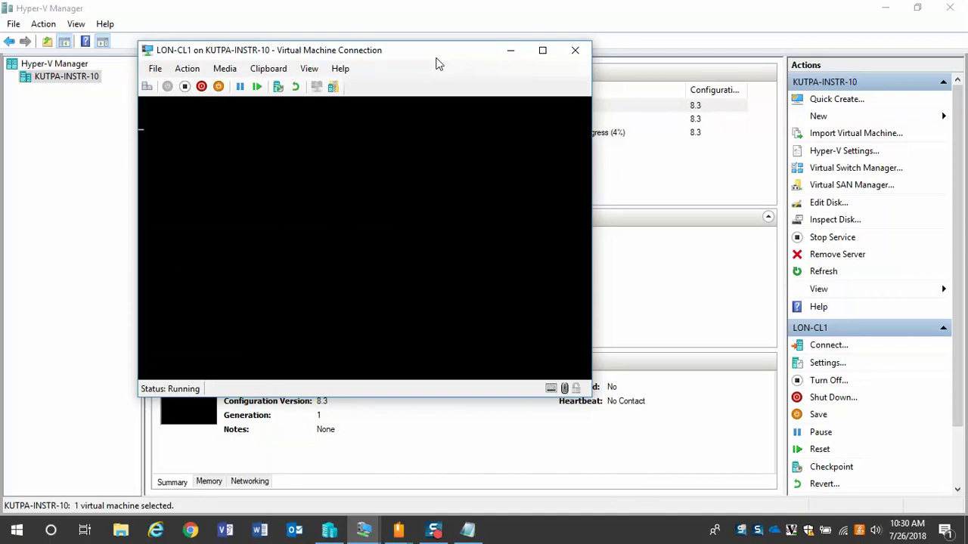
left_click_drag(438, 55, 332, 32)
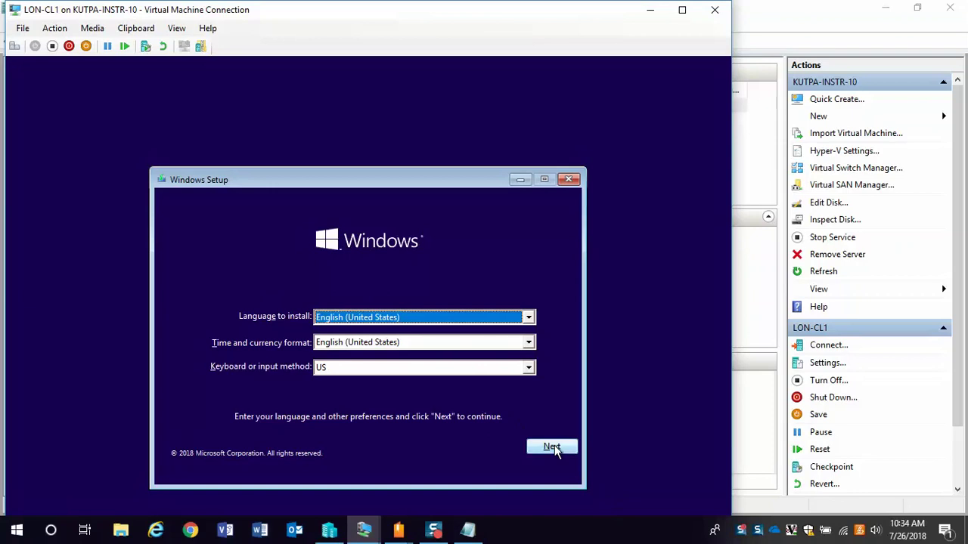
- Accept English (United States) and the license, then custom-install Windows onto Drive 0's unallocated space
left_click(553, 447)
left_click(376, 334)
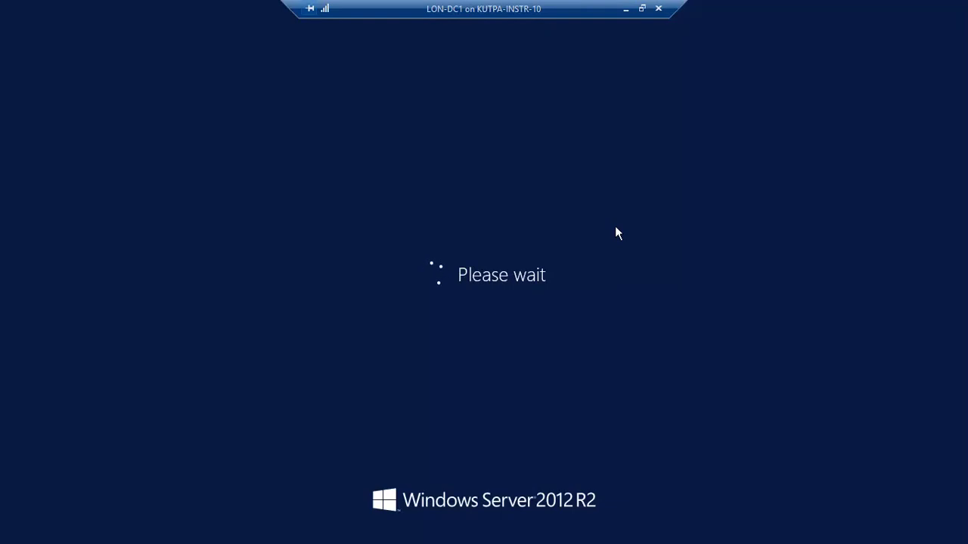
left_click(626, 9)
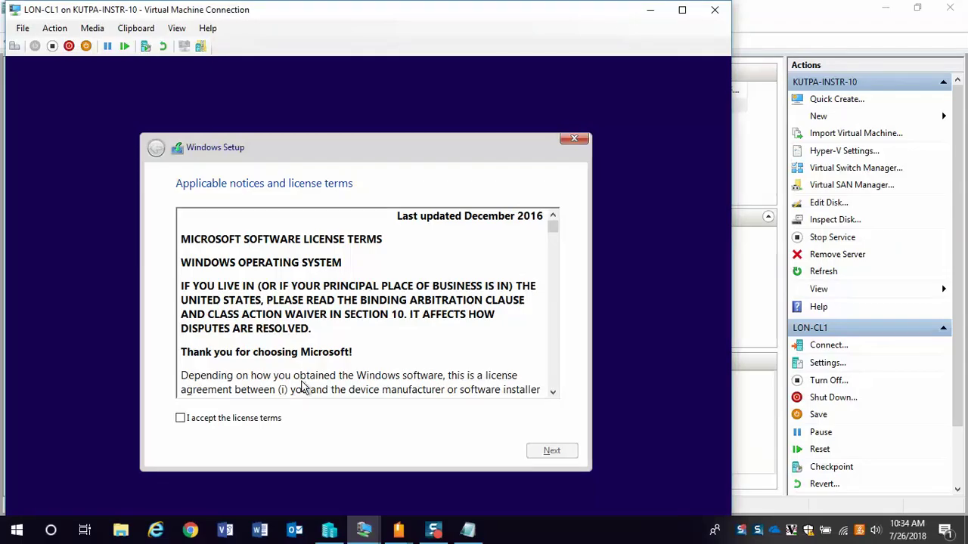
left_click(180, 417)
left_click(562, 455)
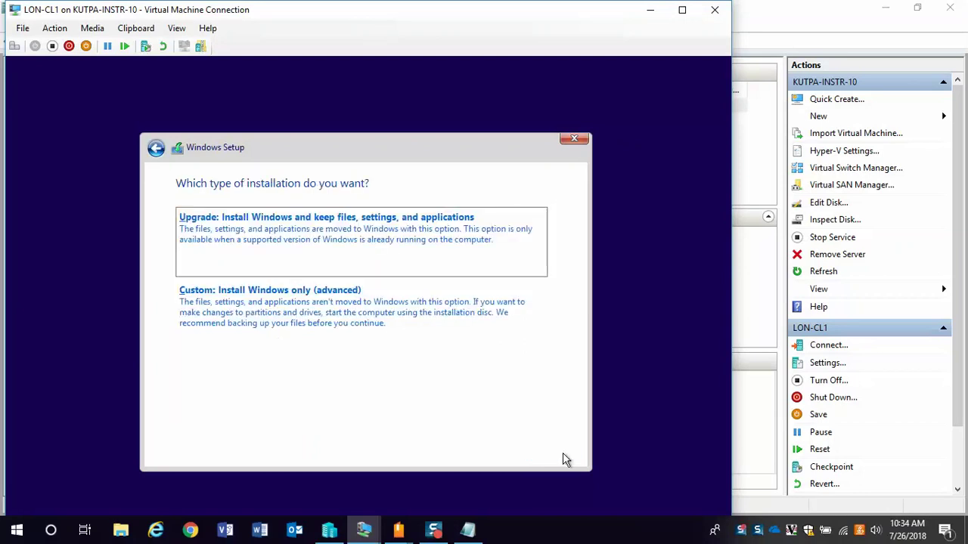
left_click(278, 305)
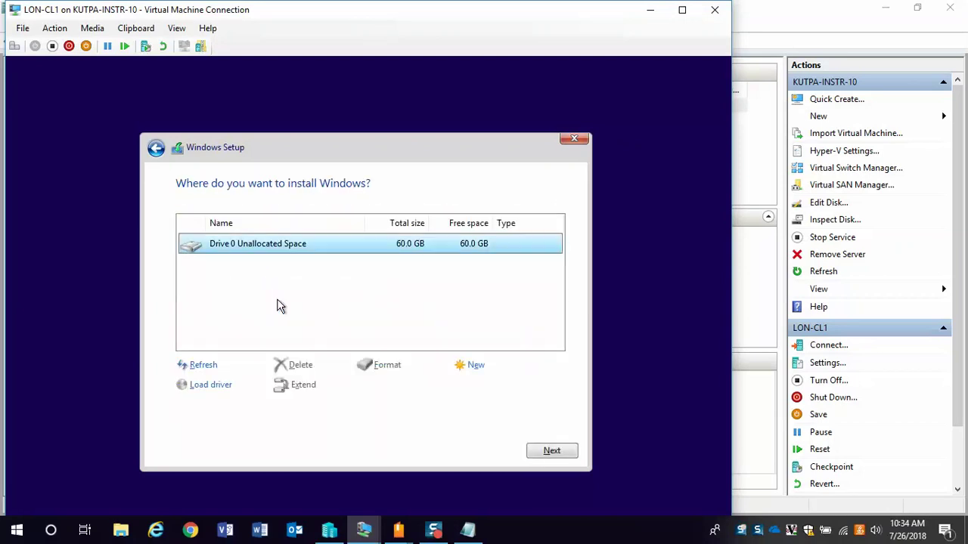
left_click(551, 450)
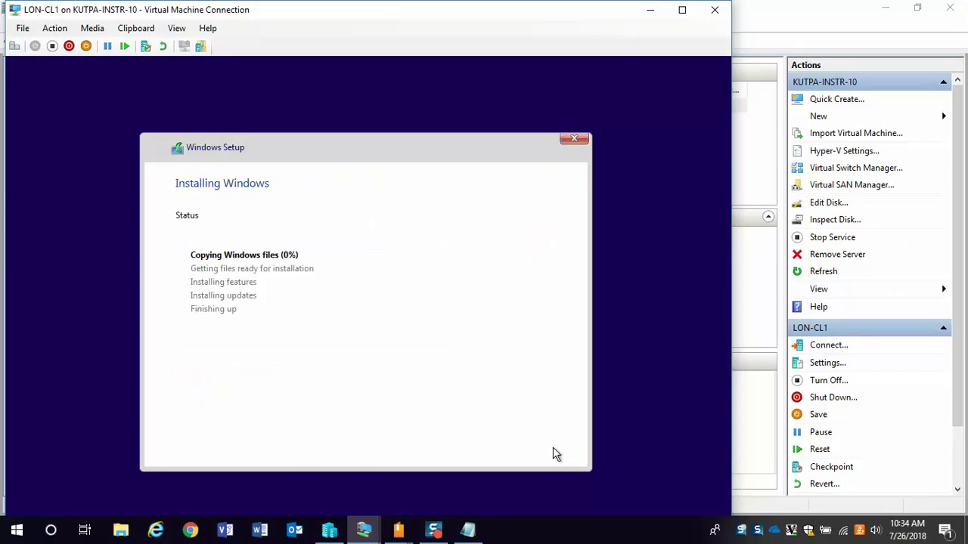
left_click(657, 16)
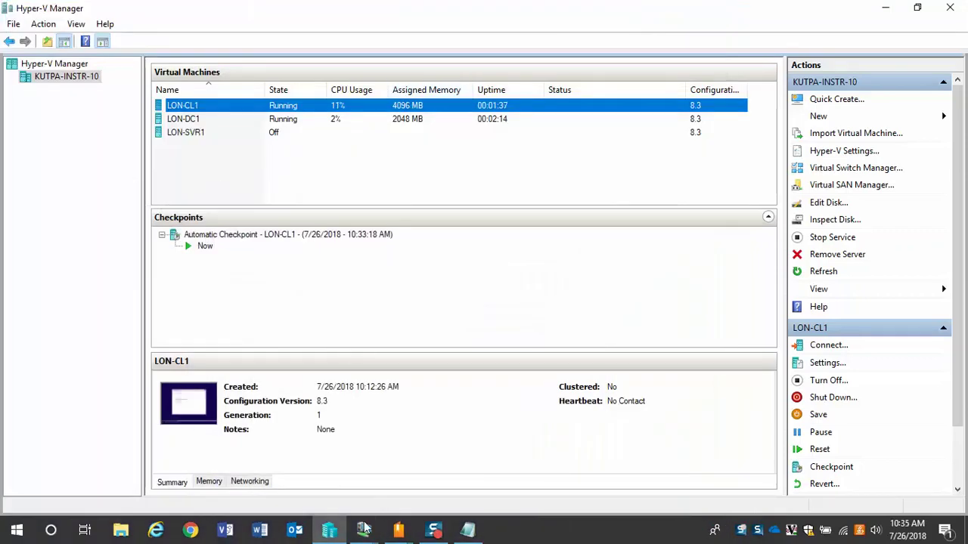
- Bring up the LON-DC1 console, still at Please wait, then minimize it back to Hyper-V Manager
mouse_move(361, 529)
mouse_move(379, 502)
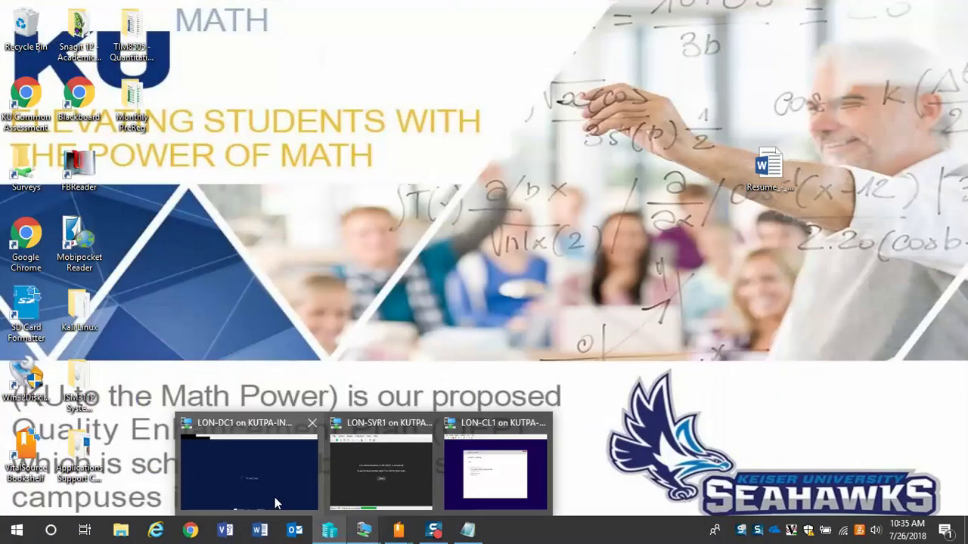
left_click(275, 496)
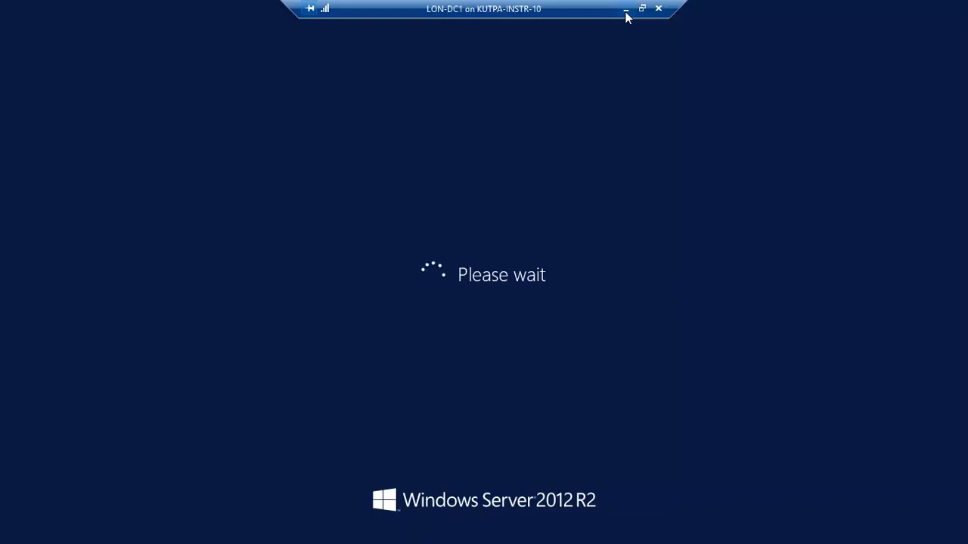
left_click(625, 12)
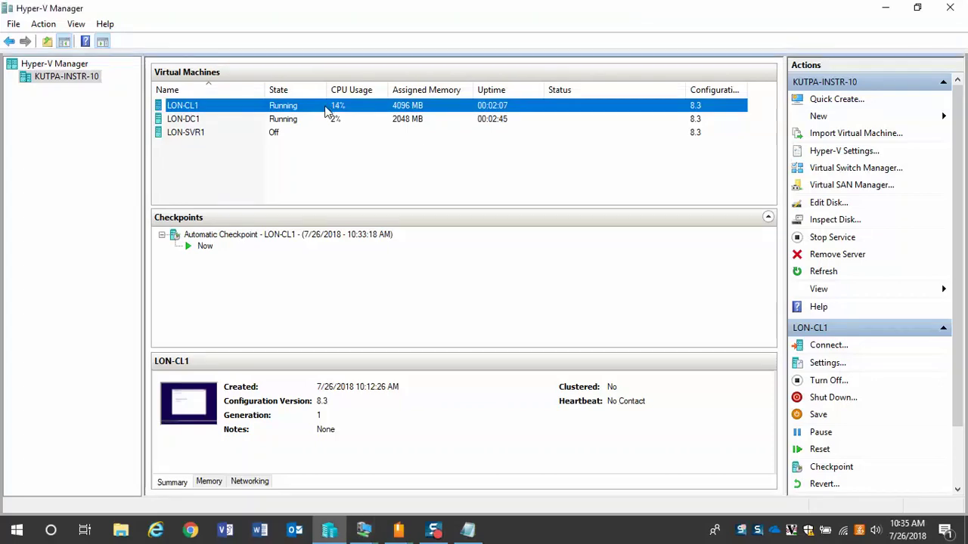
- Start a new virtual machine on the KUTPA-INSTR-10 host named LON-SVR2
right_click(62, 76)
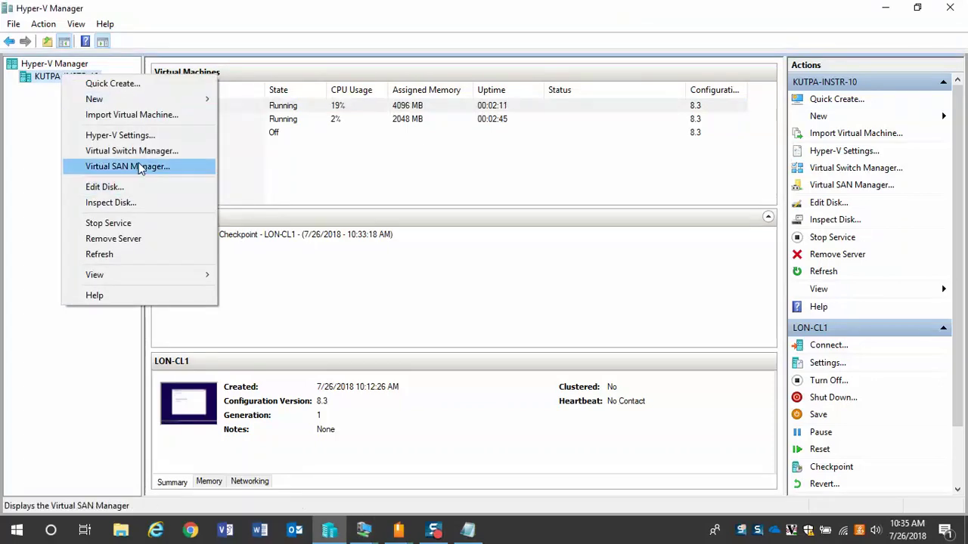
mouse_move(204, 99)
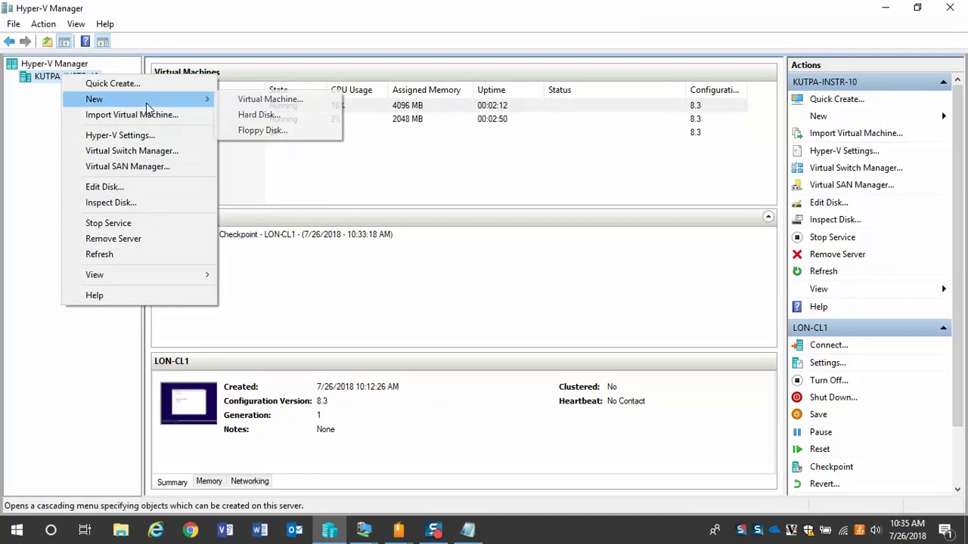
left_click(278, 97)
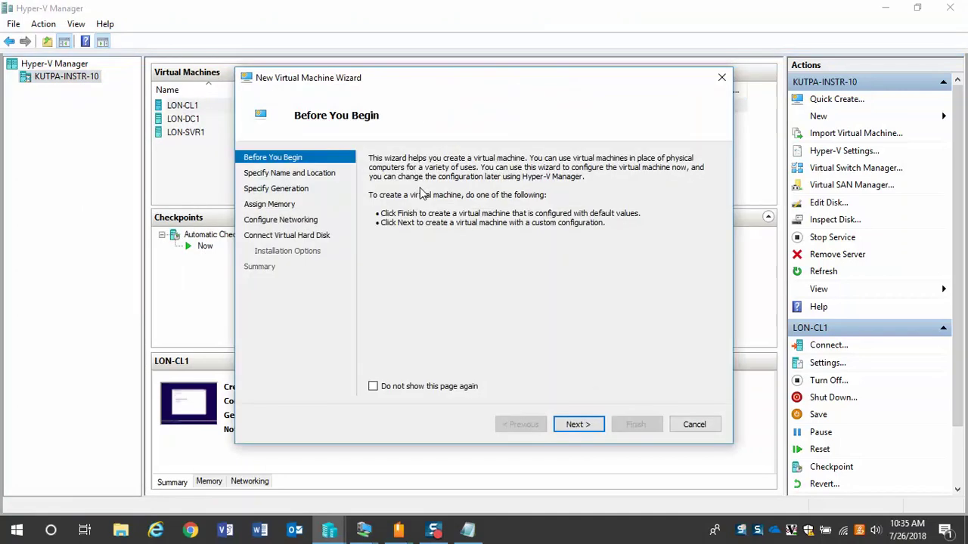
key("Return")
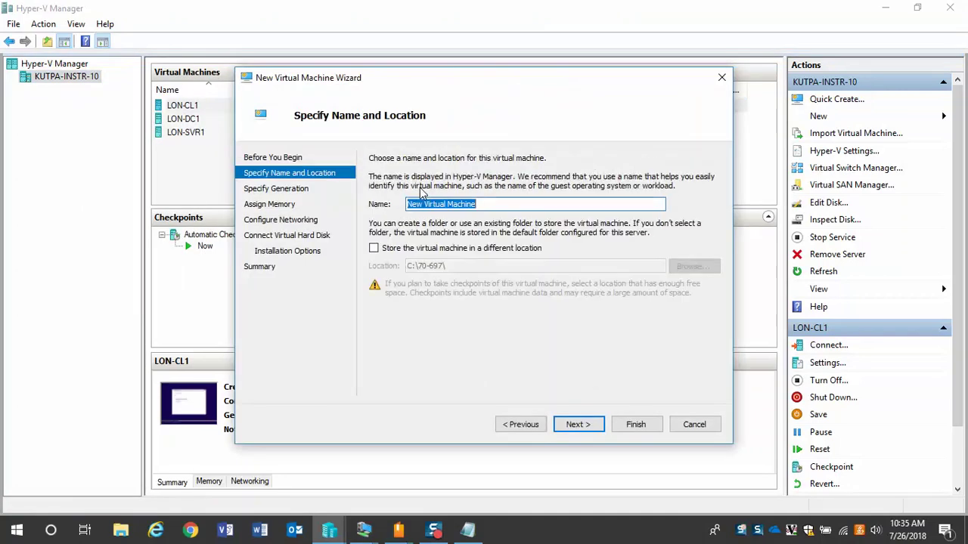
type("-SVR2")
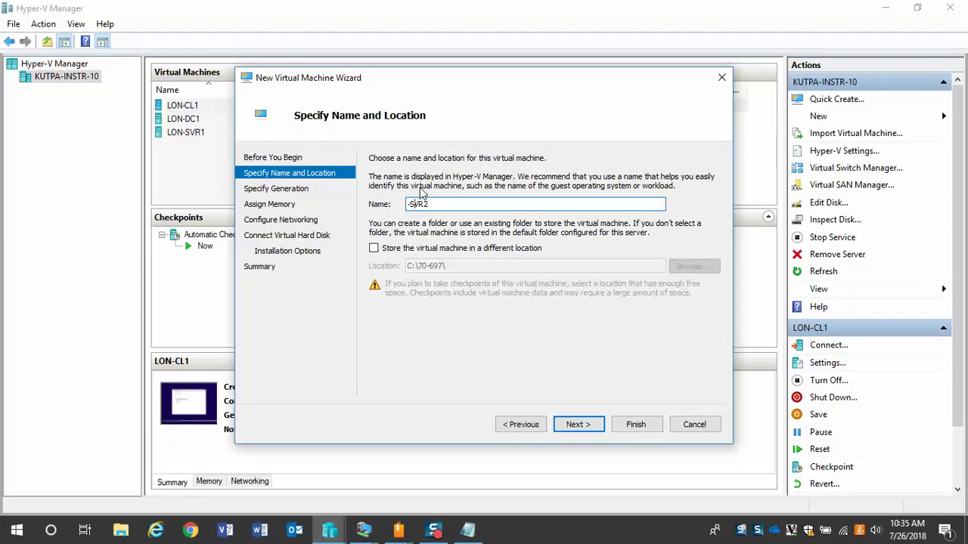
left_click(408, 204)
type("LON")
left_click(574, 425)
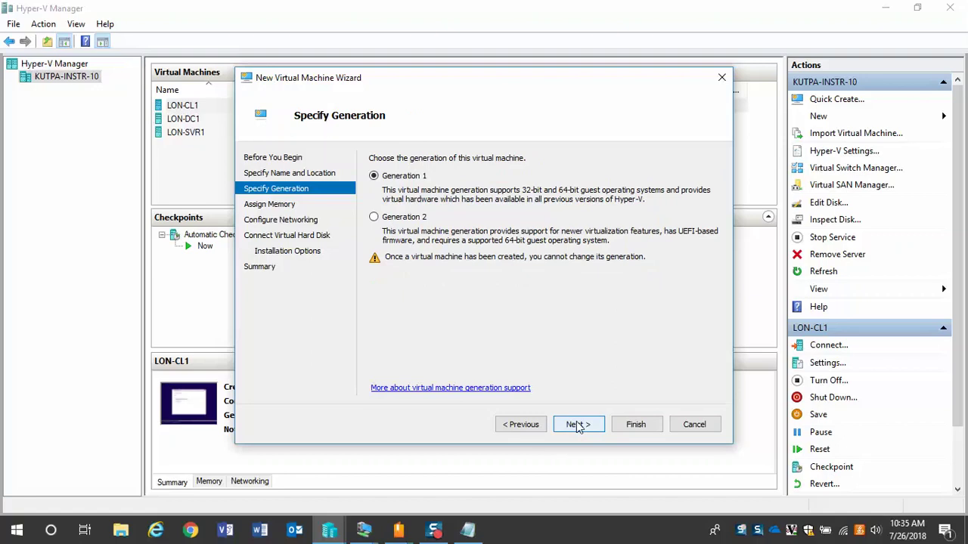
- Keep Generation 1, assign 2048 MB of memory and connect it to Private 1
left_click(575, 425)
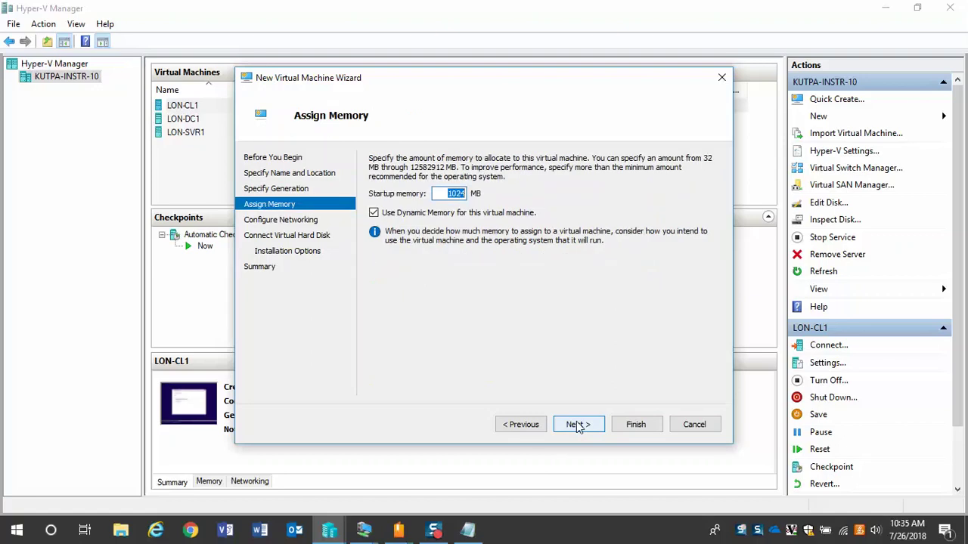
type("2048")
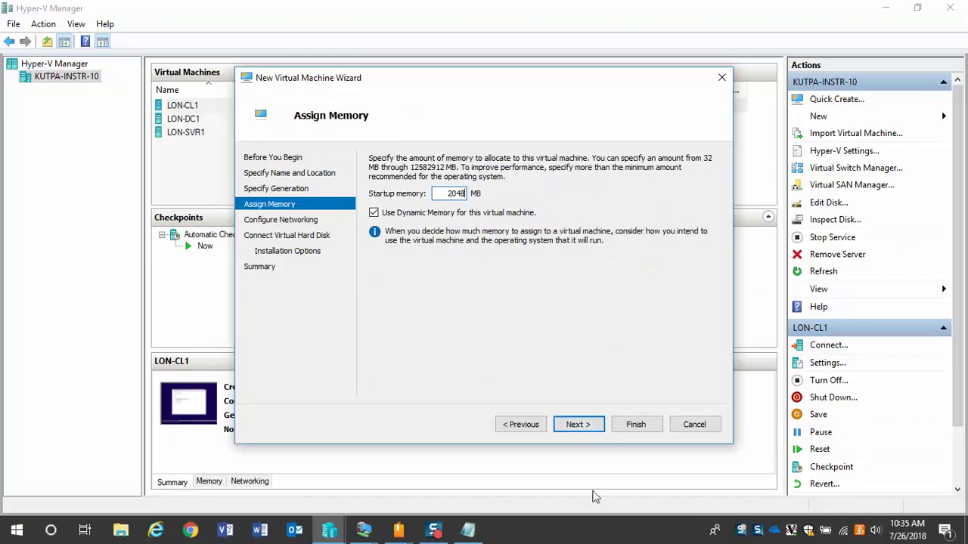
left_click(575, 424)
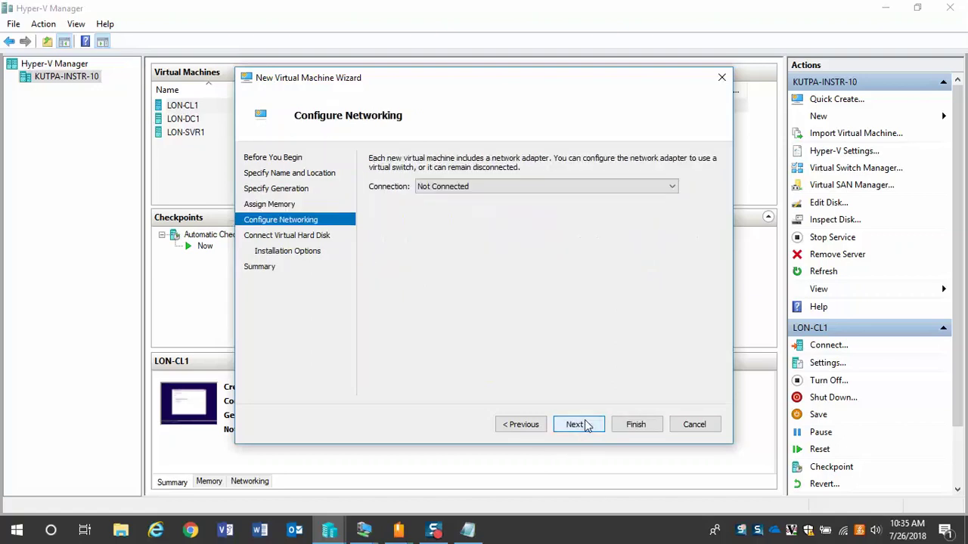
left_click(556, 191)
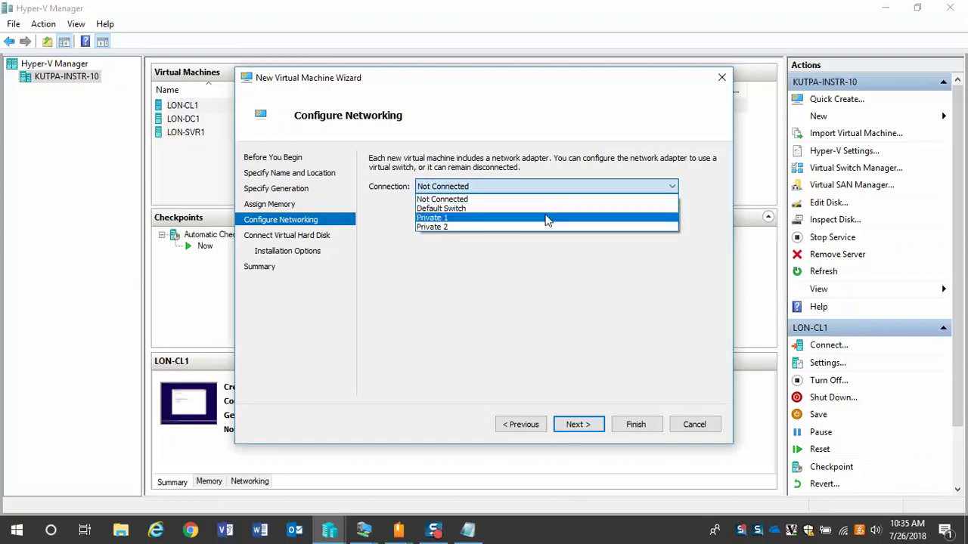
left_click(545, 217)
left_click(576, 424)
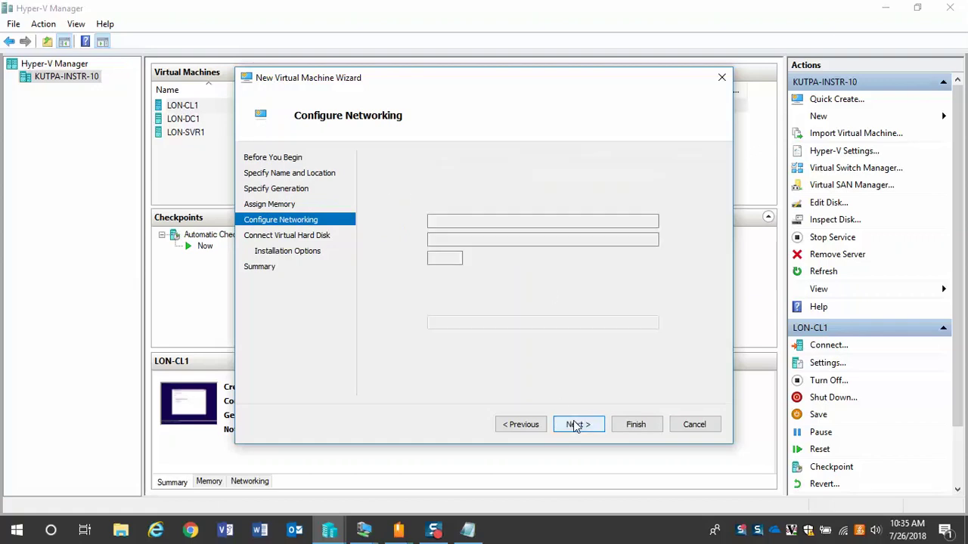
- Set the new virtual hard disk size to 60 GB instead of 127 GB
left_click(448, 258)
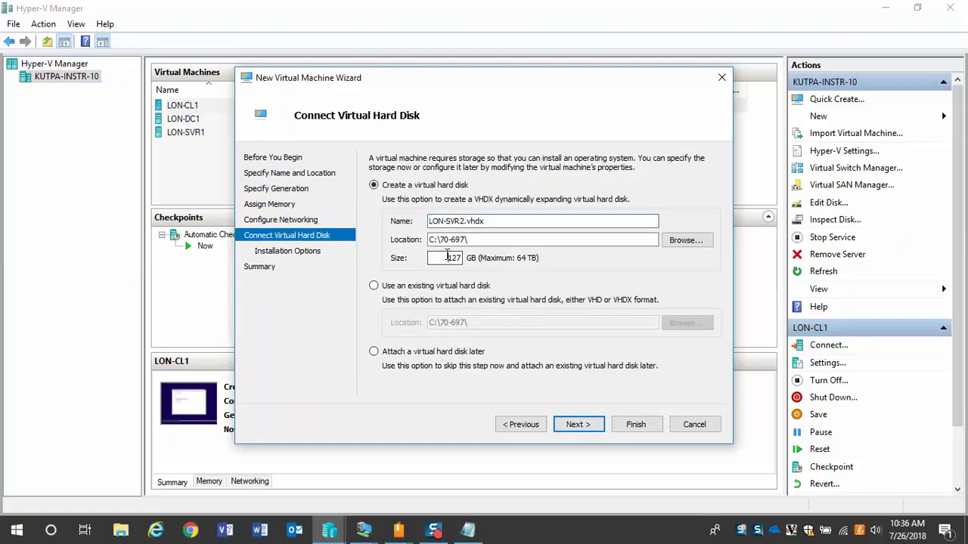
double_click(452, 258)
type("60")
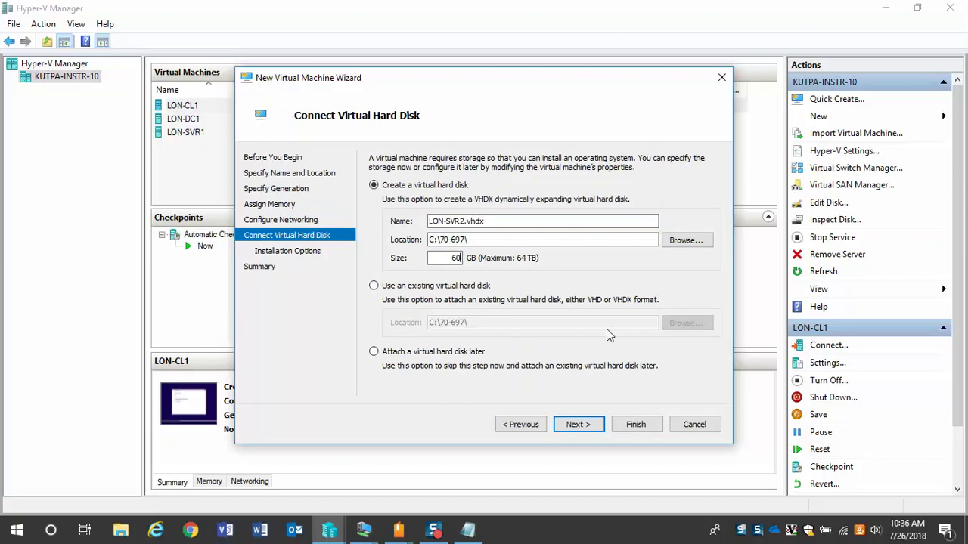
left_click(578, 425)
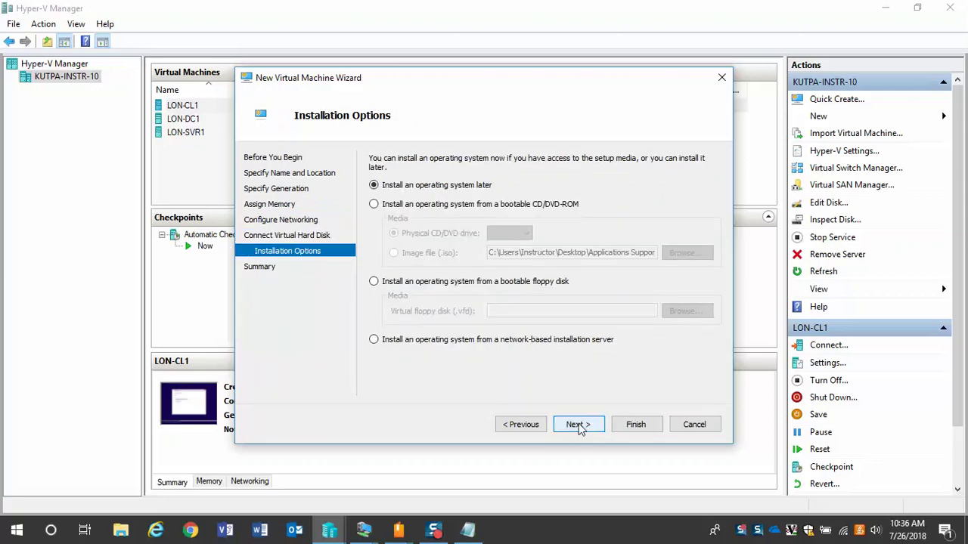
- Install from the Windows Server 2012 R2 ISO image and create the VM
left_click(373, 204)
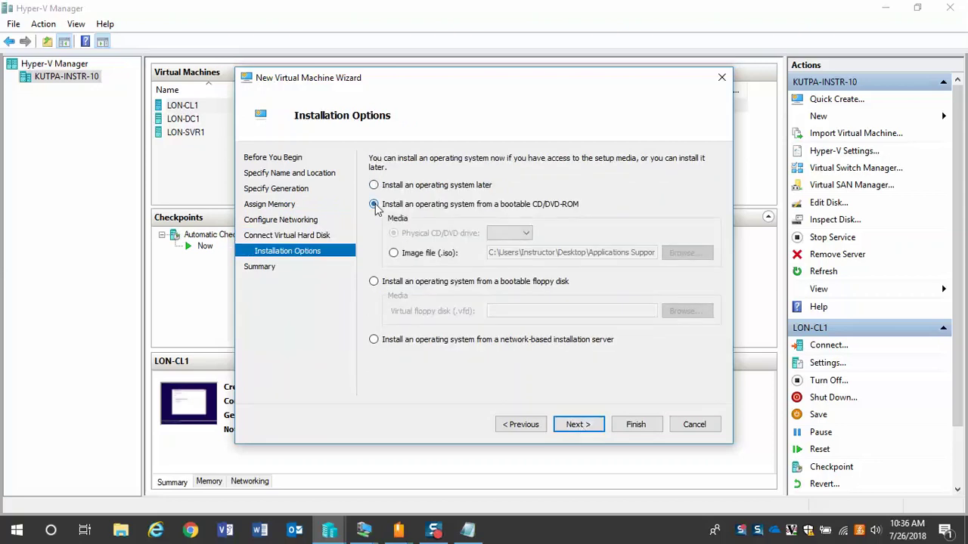
left_click(393, 252)
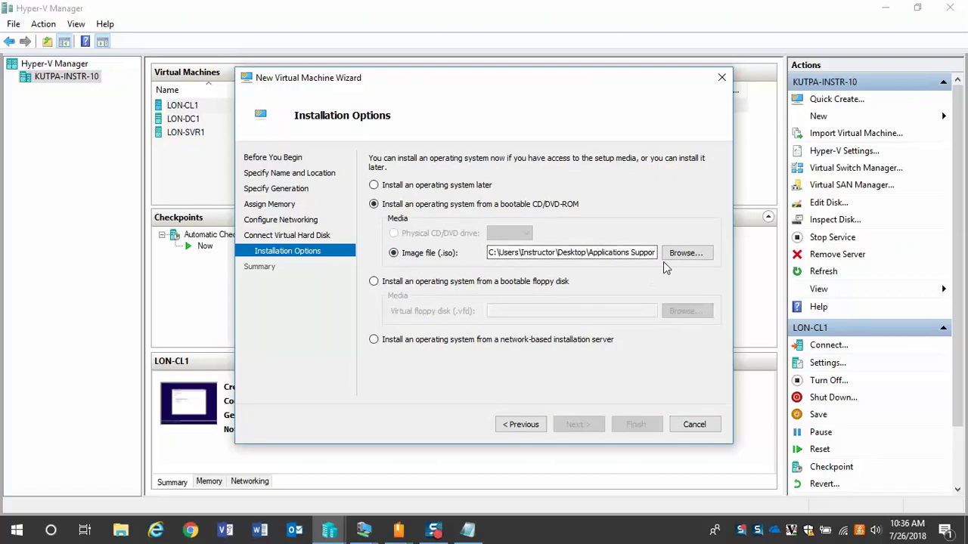
left_click(679, 255)
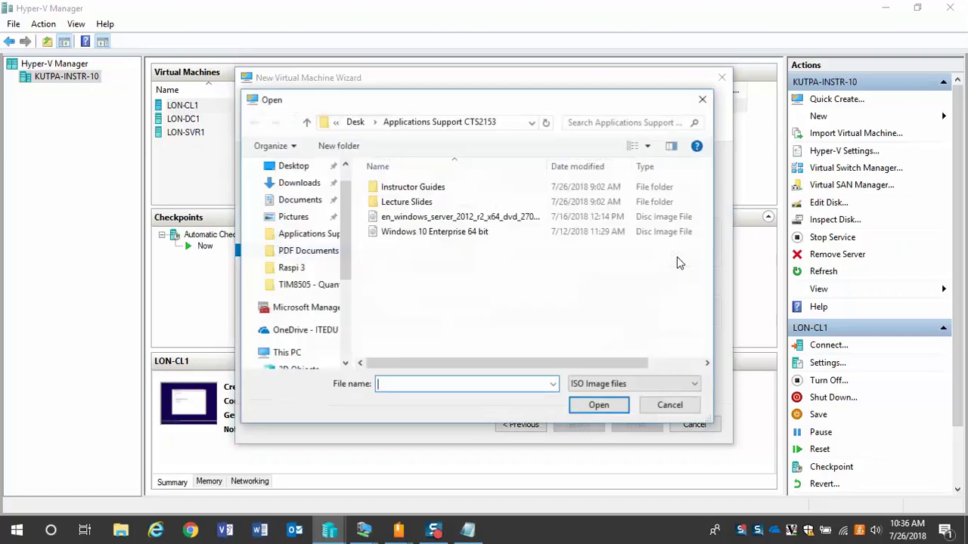
left_click(463, 218)
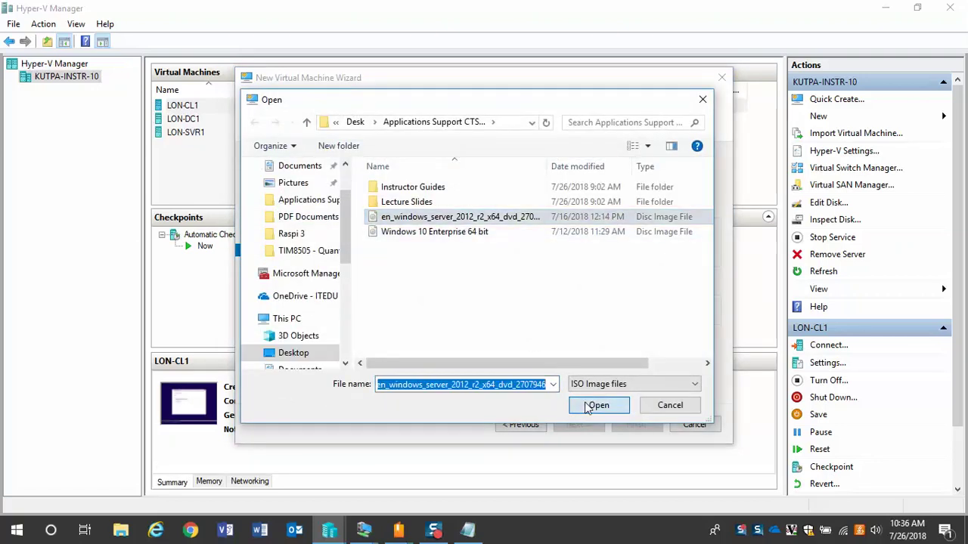
left_click(589, 409)
left_click(585, 424)
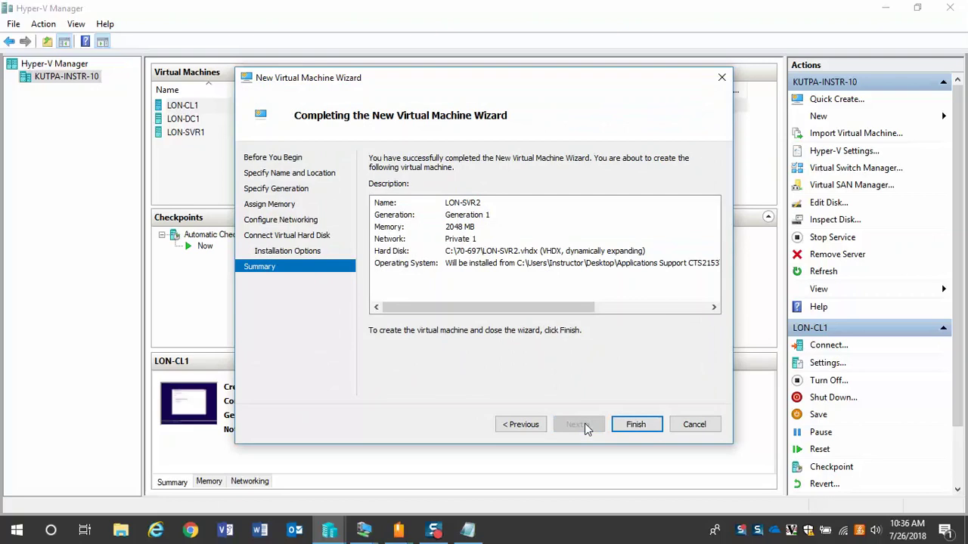
left_click(641, 424)
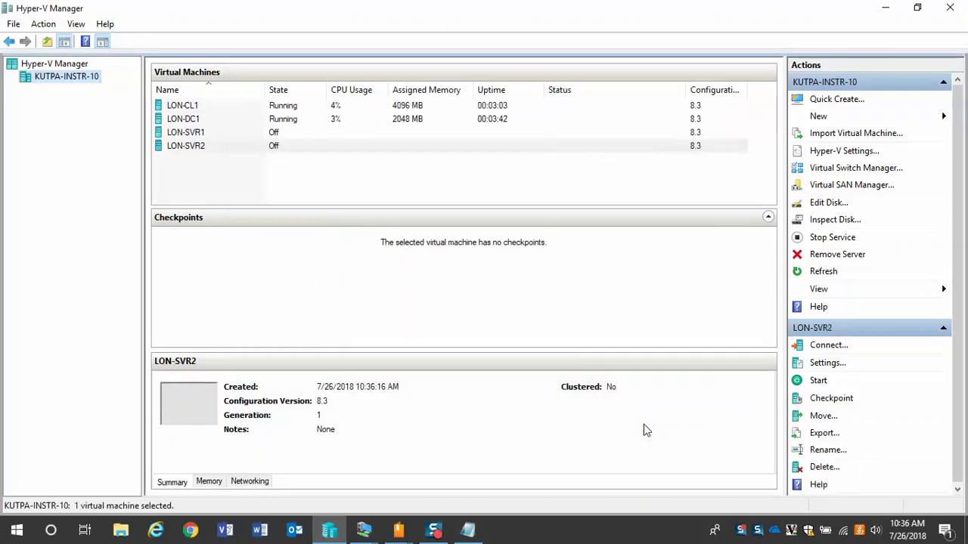
- Connect to LON-SVR2, power it on, and shift its console window slightly
left_click(197, 151)
double_click(198, 152)
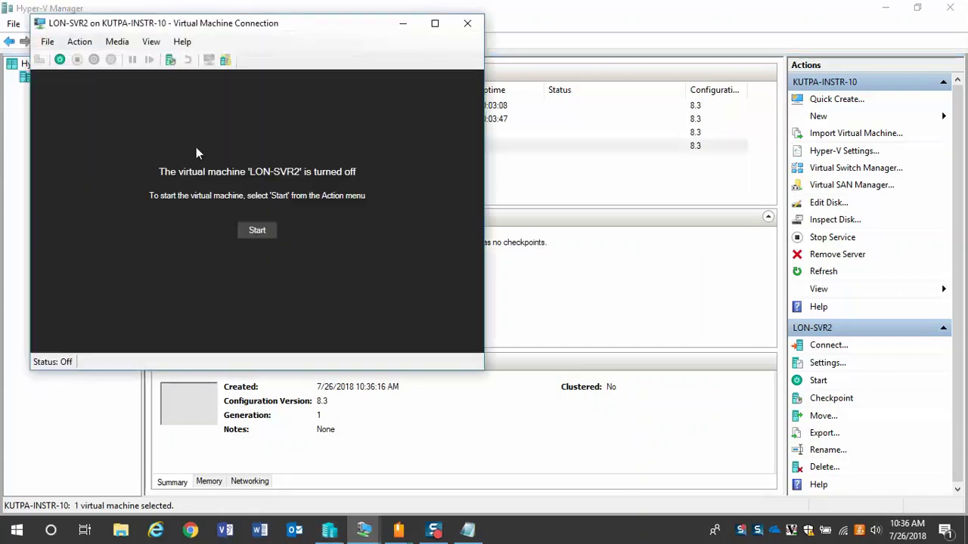
left_click(256, 230)
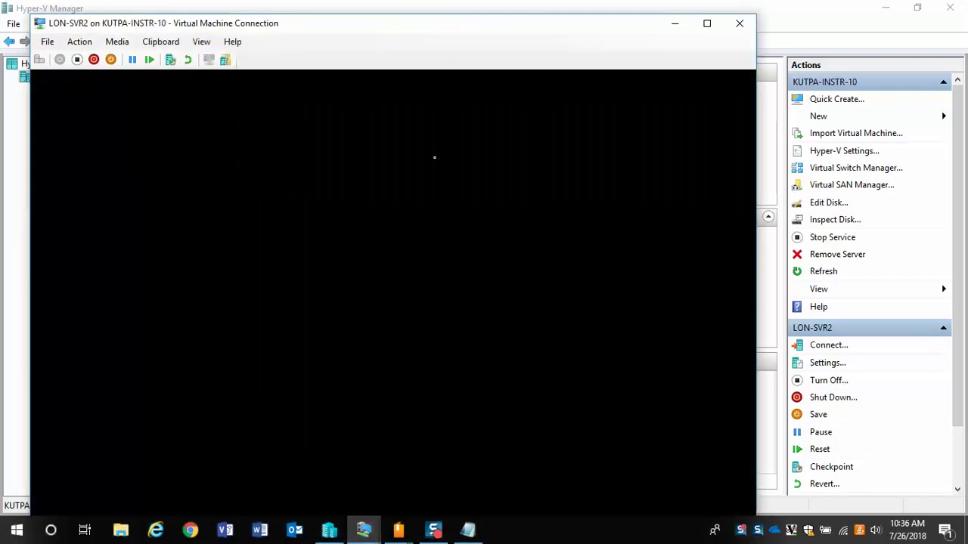
left_click_drag(446, 28, 417, 14)
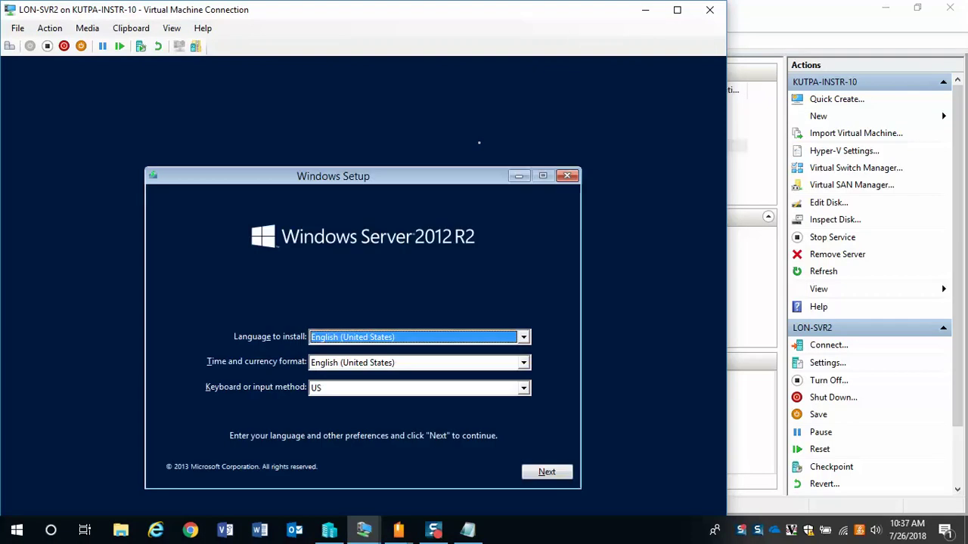
- Run Windows Setup: Server with a GUI, accept license, custom install onto Drive 0, then minimize
left_click(544, 472)
left_click(369, 338)
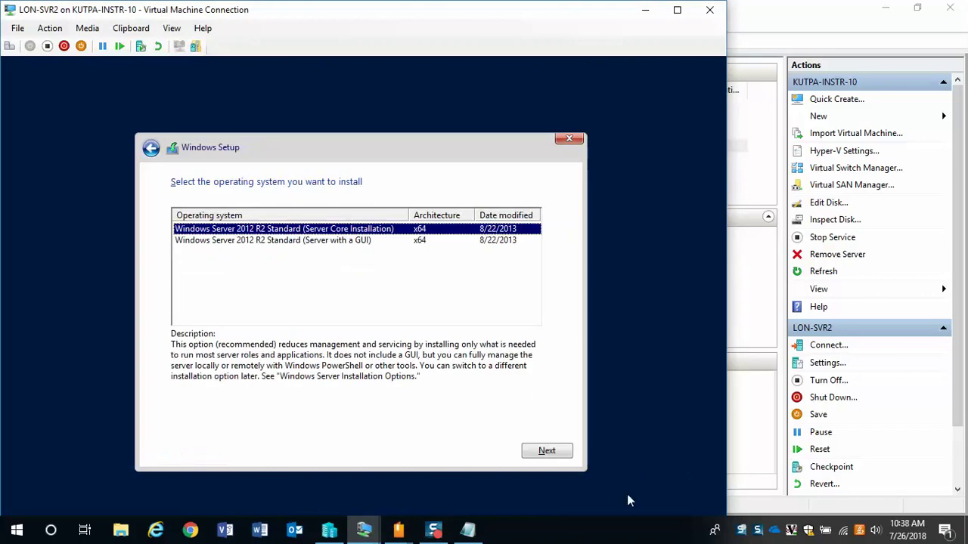
left_click(351, 240)
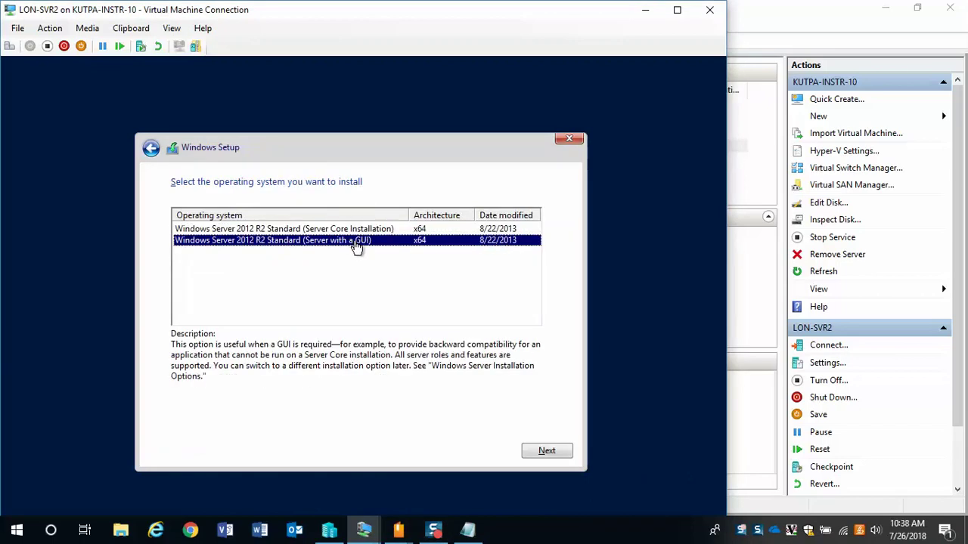
left_click(545, 454)
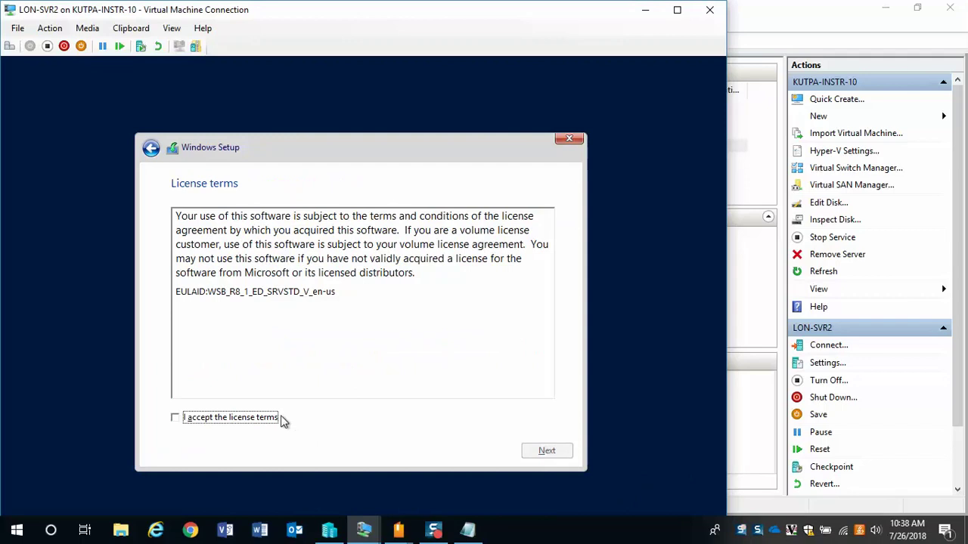
left_click(254, 419)
left_click(540, 454)
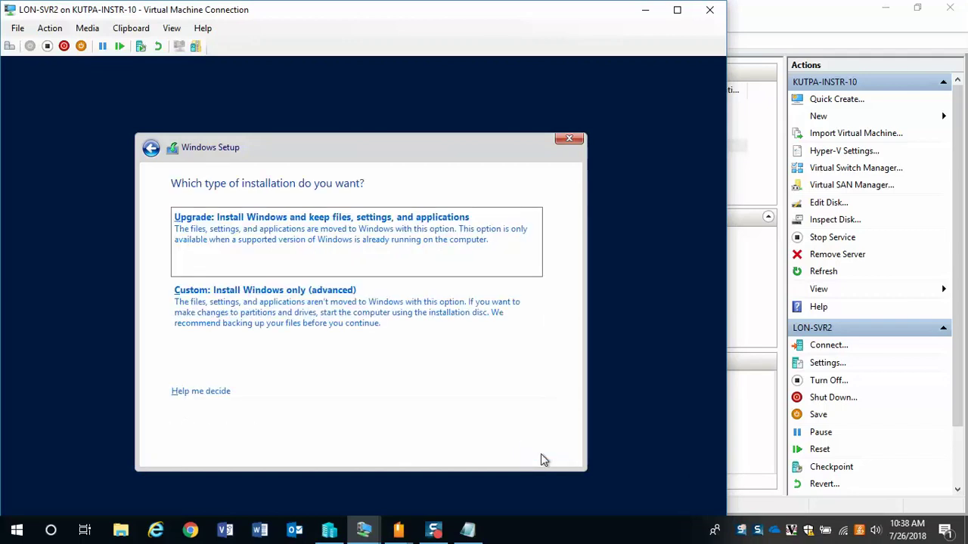
left_click(254, 318)
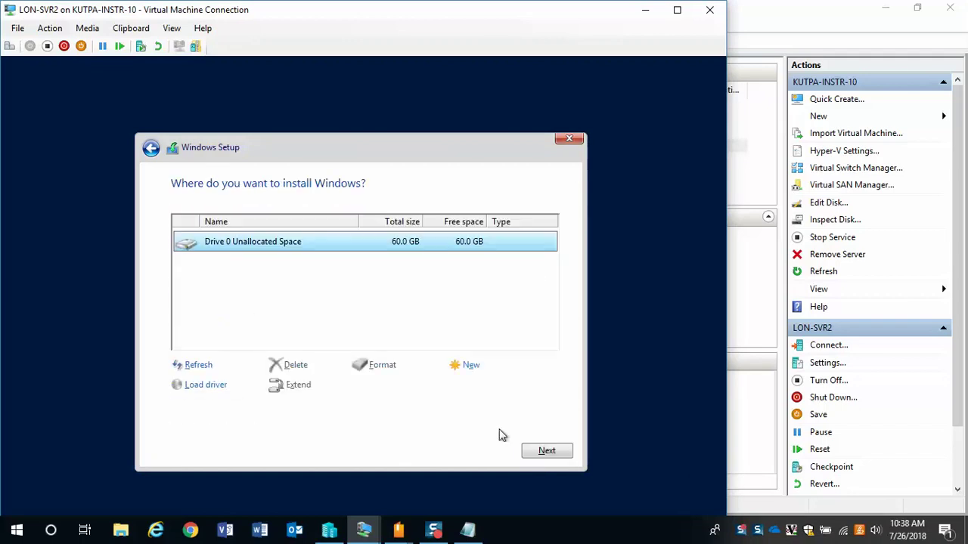
left_click(546, 453)
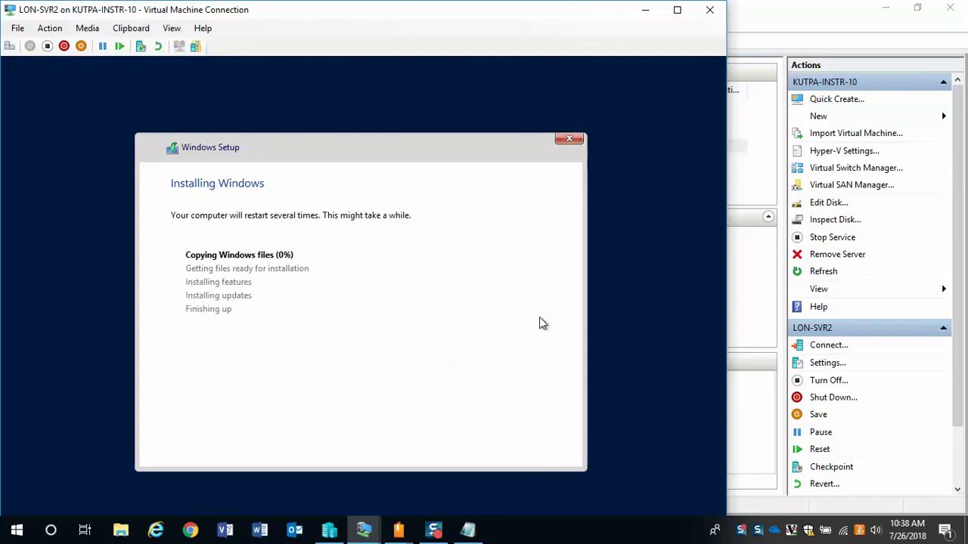
left_click(639, 10)
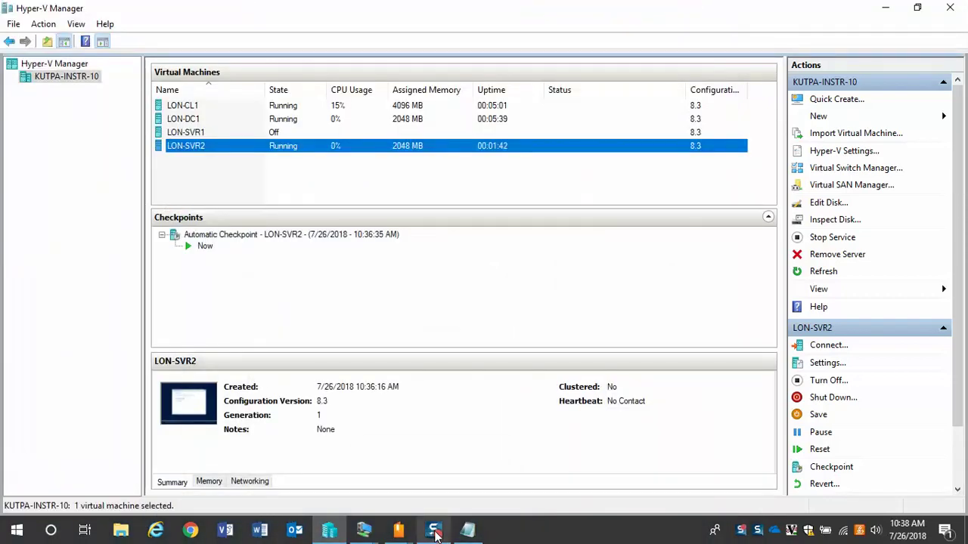
- Sign in to LON-DC1 as Administrator with the account password, then minimize the session
mouse_move(378, 531)
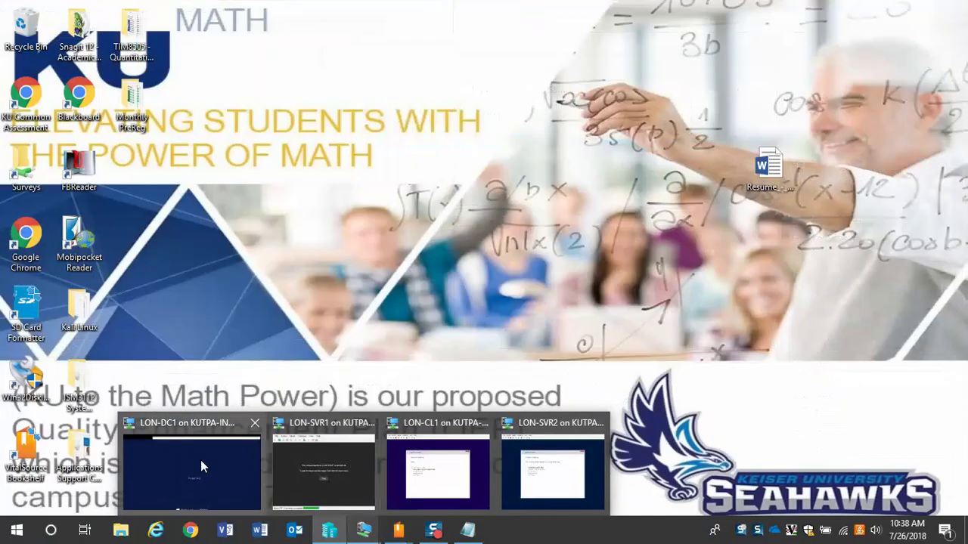
left_click(200, 459)
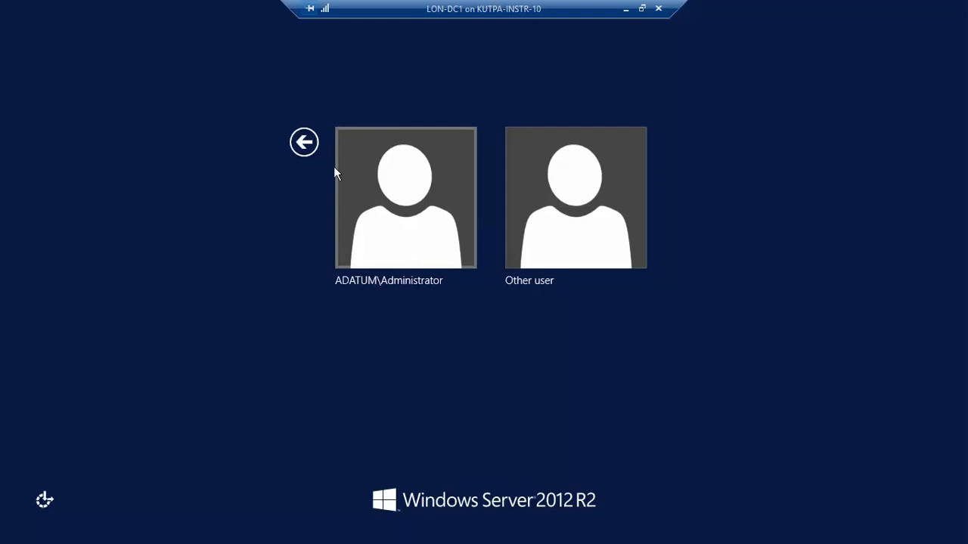
key("Return")
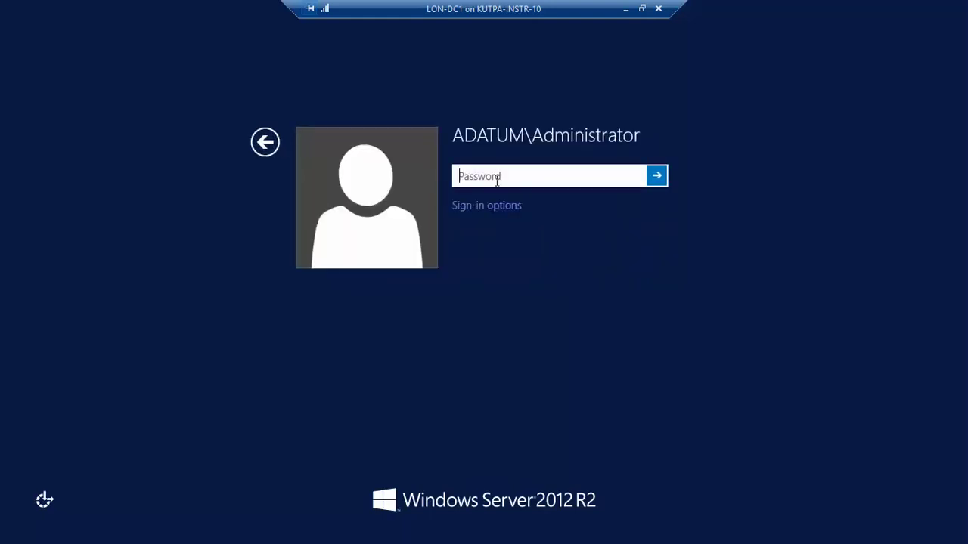
type("Pa$$w0rd")
left_click(637, 176)
left_click(657, 177)
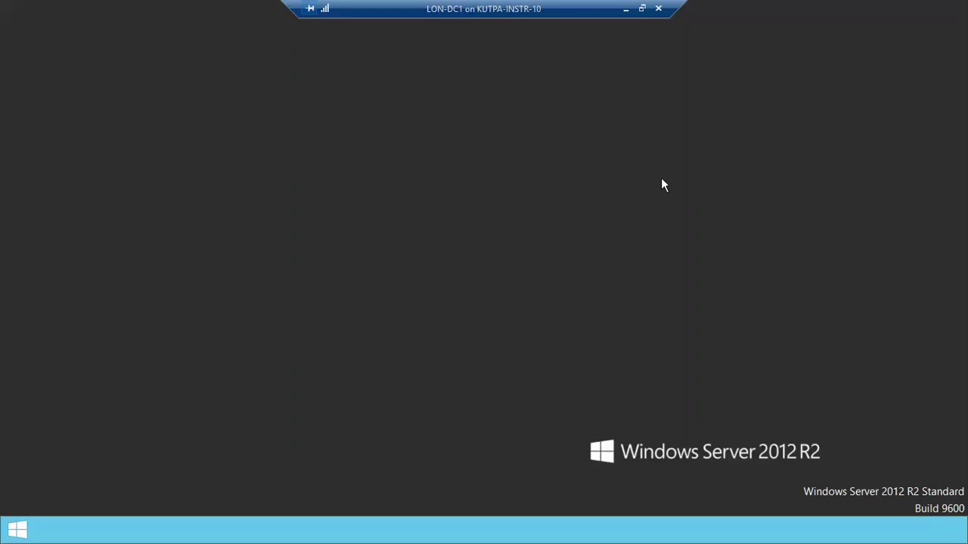
left_click(626, 10)
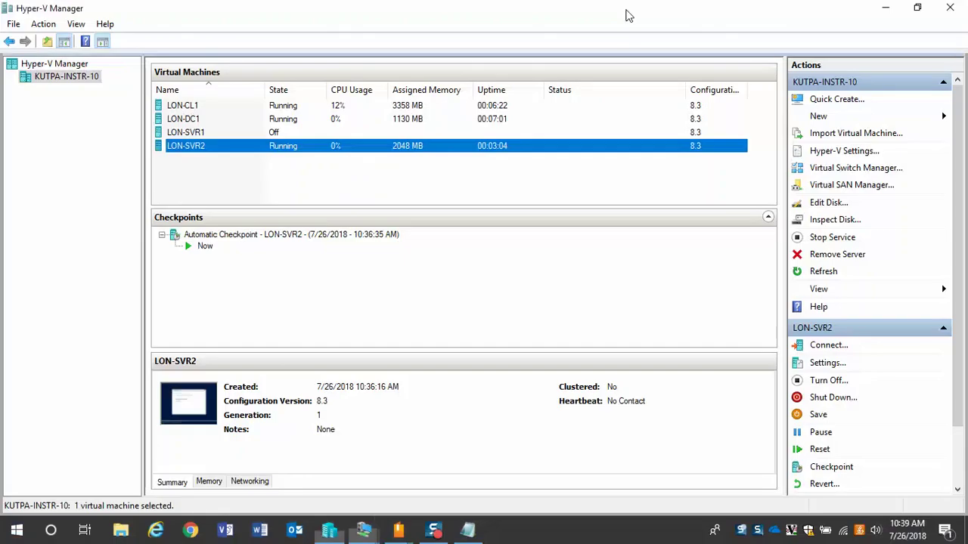
- Restore the LON-DC1 session and launch DNS from Server Manager's Tools menu
left_click(434, 529)
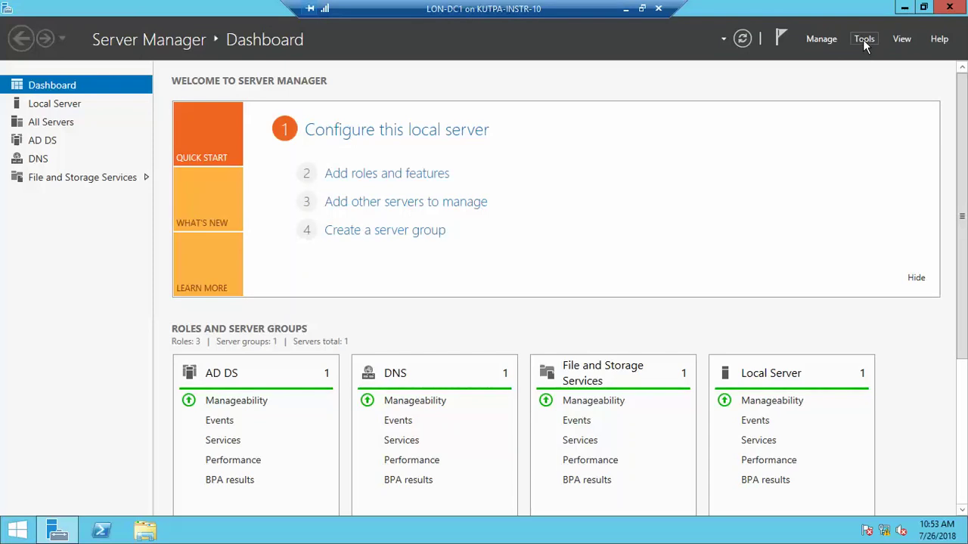
left_click(864, 41)
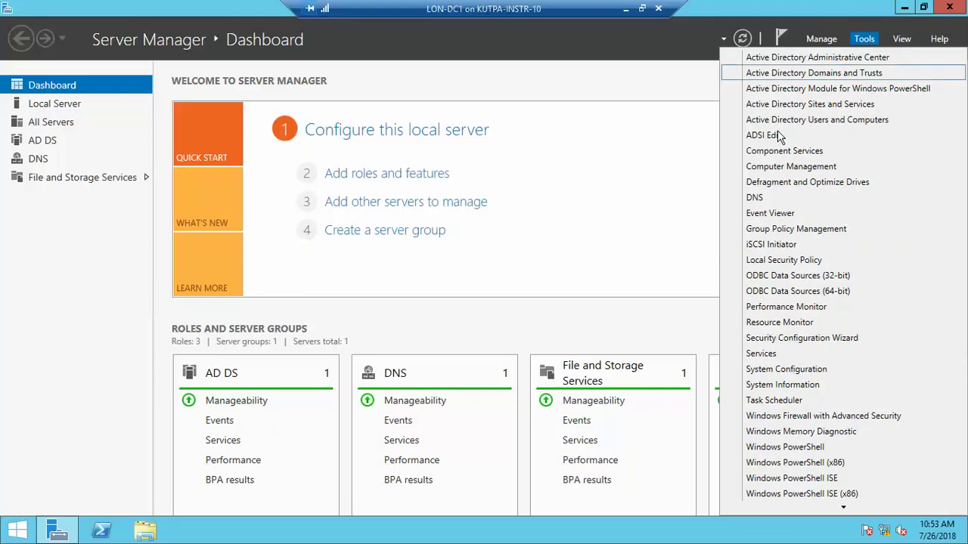
left_click(756, 198)
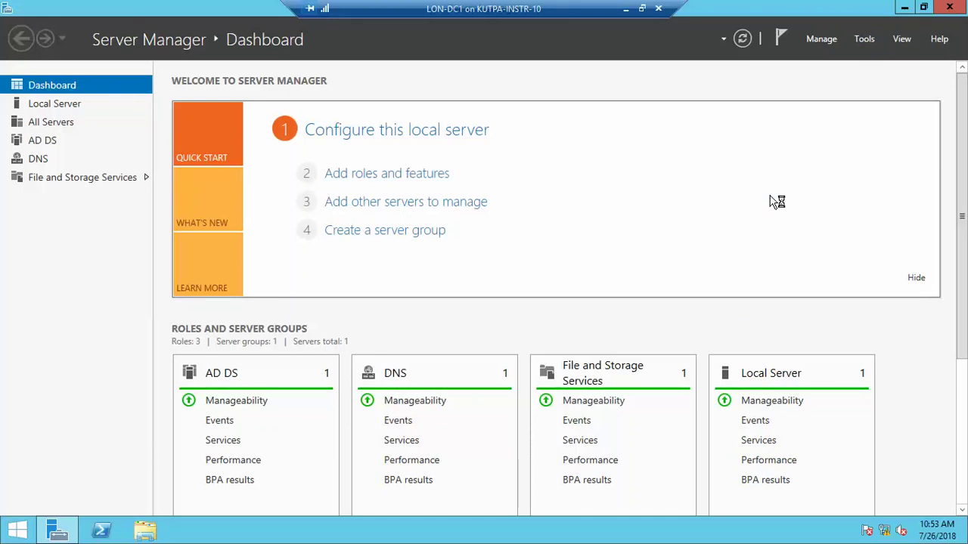
- Minimize Server Manager, then expand LON-DC1, Forward Lookup Zones and adatum.com in DNS Manager
left_click(905, 9)
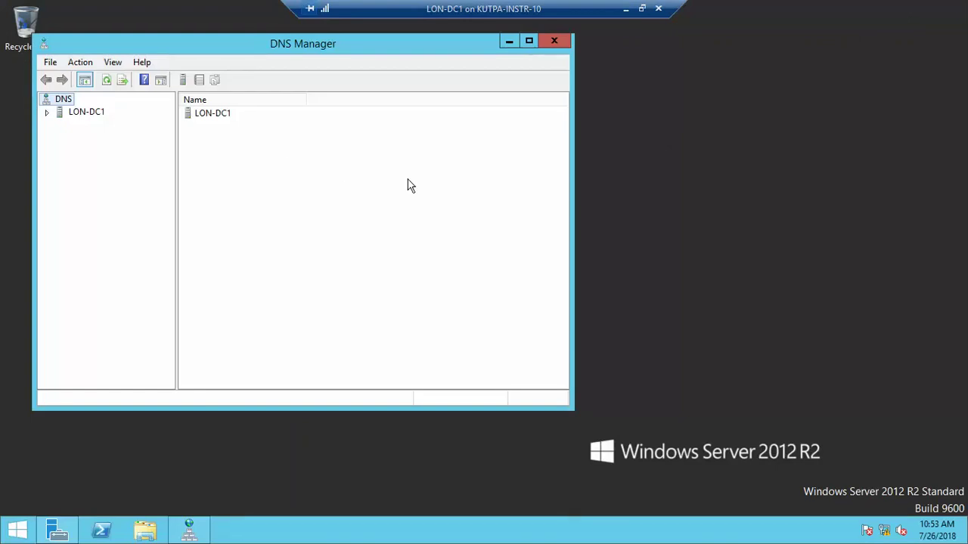
left_click(48, 112)
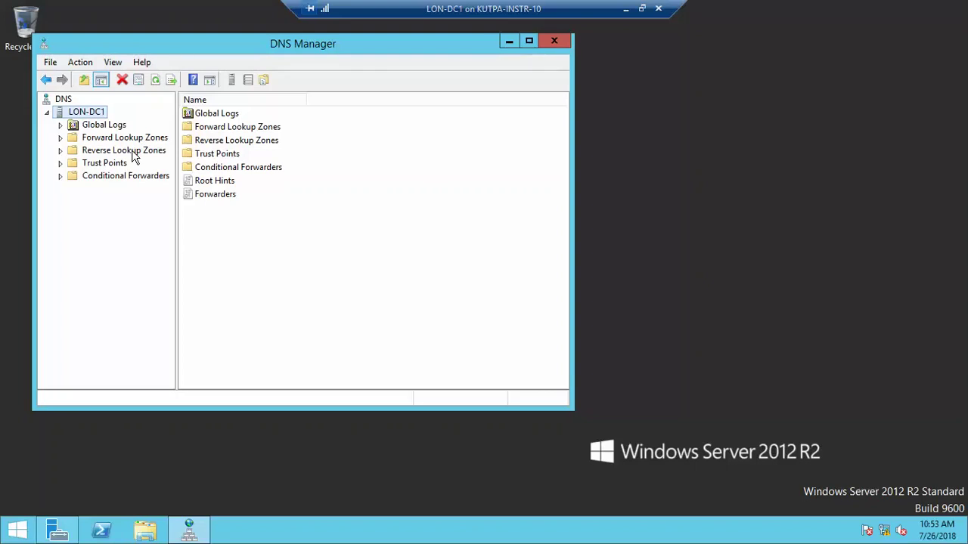
double_click(72, 138)
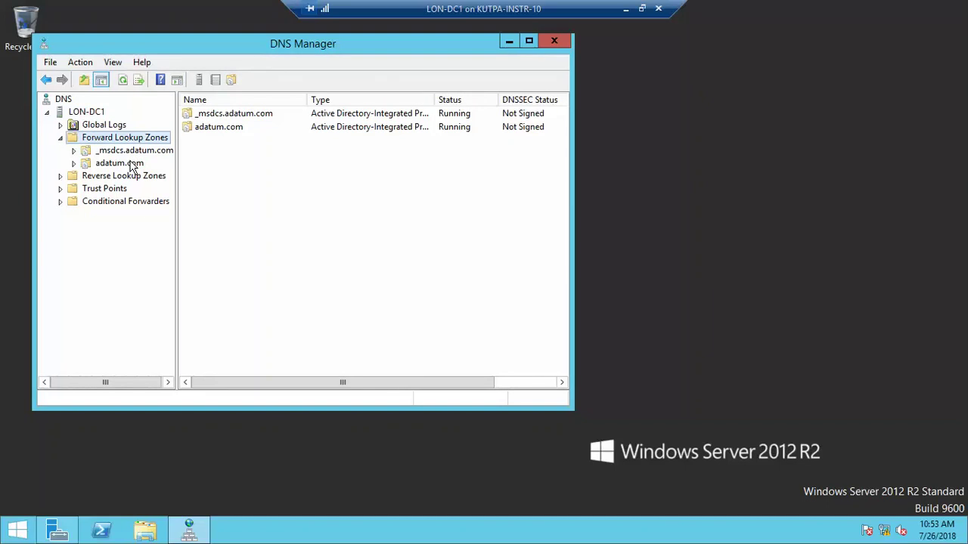
left_click(133, 167)
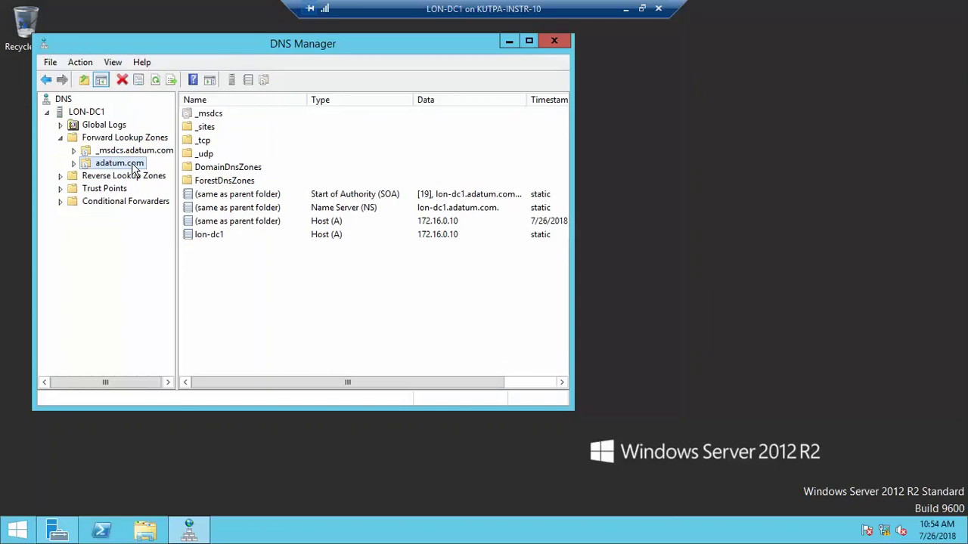
left_click(74, 164)
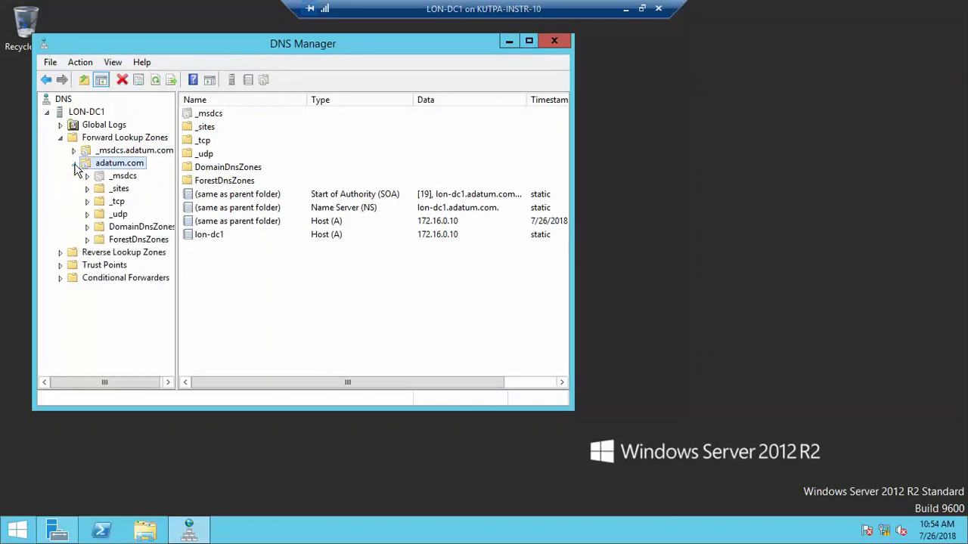
right_click(133, 169)
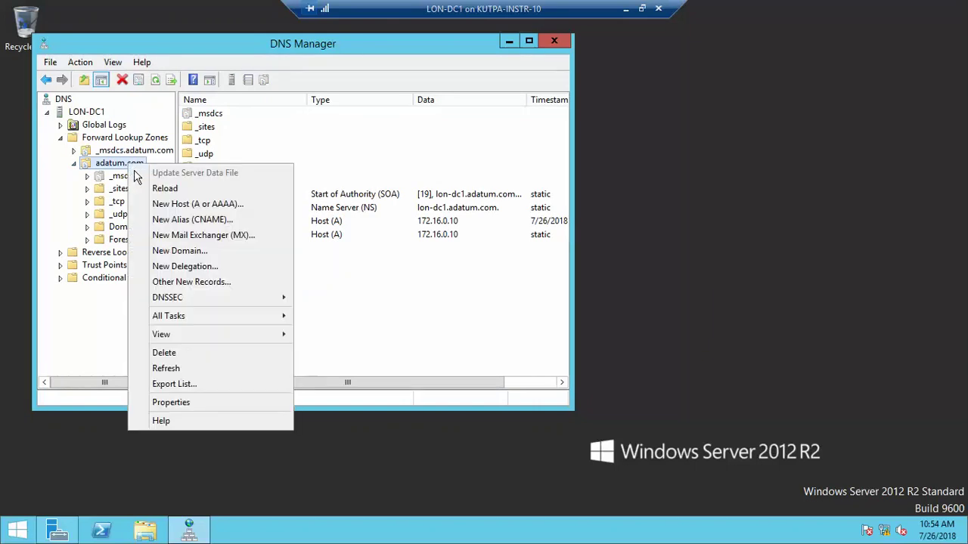
- Set adatum.com's Dynamic updates to Nonsecure and secure, then collapse the zone
left_click(190, 404)
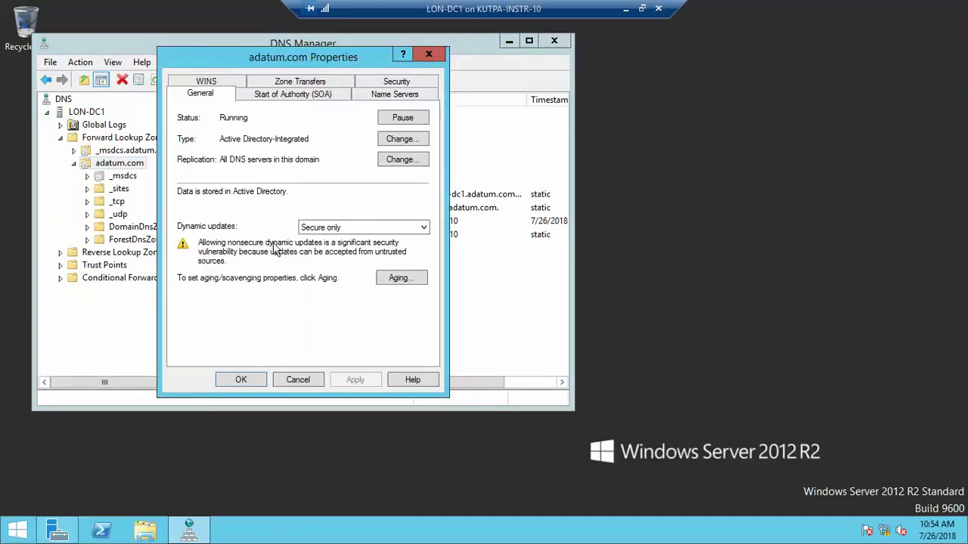
left_click(348, 229)
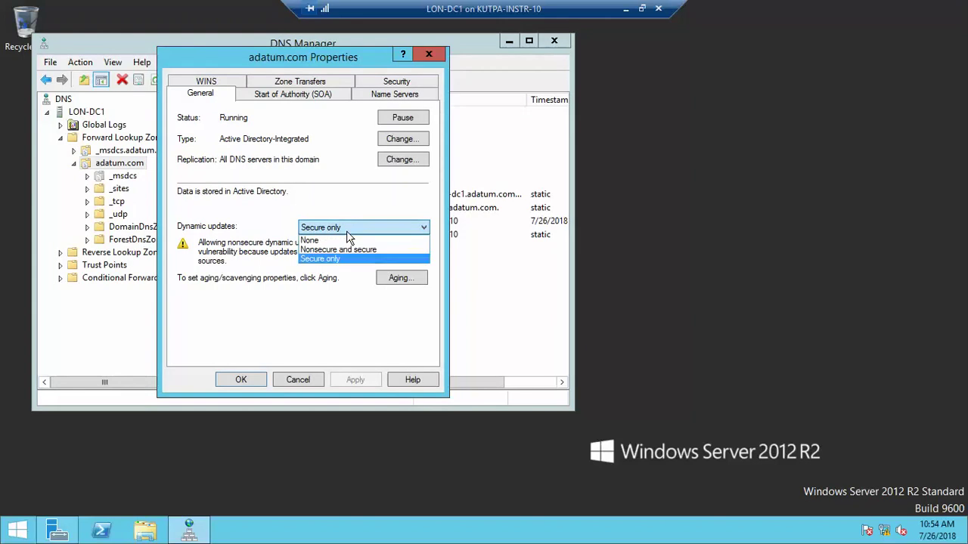
left_click(350, 250)
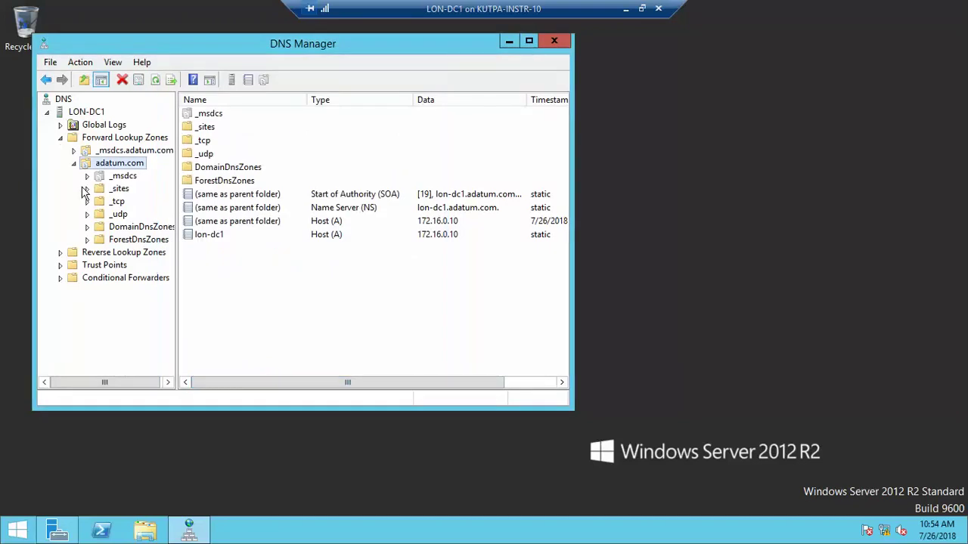
left_click(73, 163)
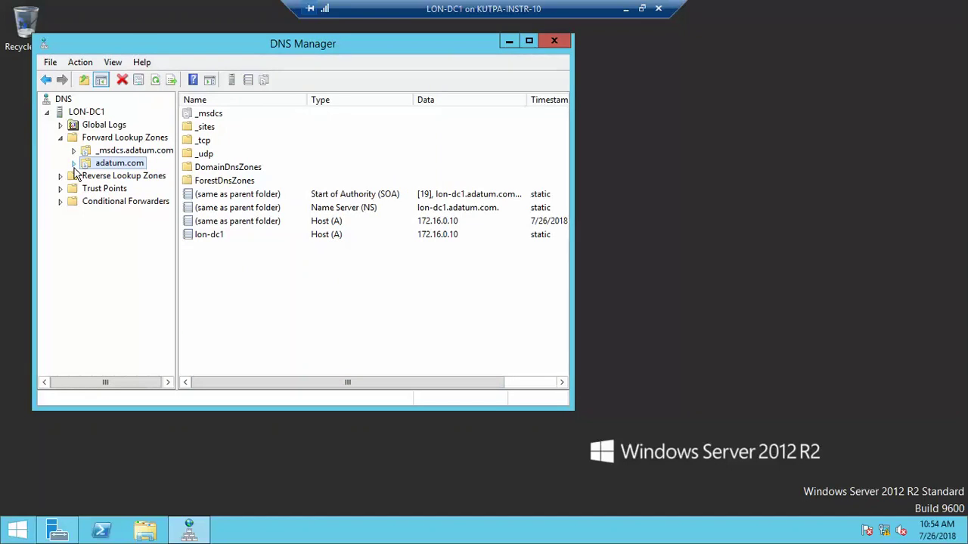
- Select Reverse Lookup Zones, briefly check the LON-SVR2 install, and return to LON-DC1
left_click(62, 179)
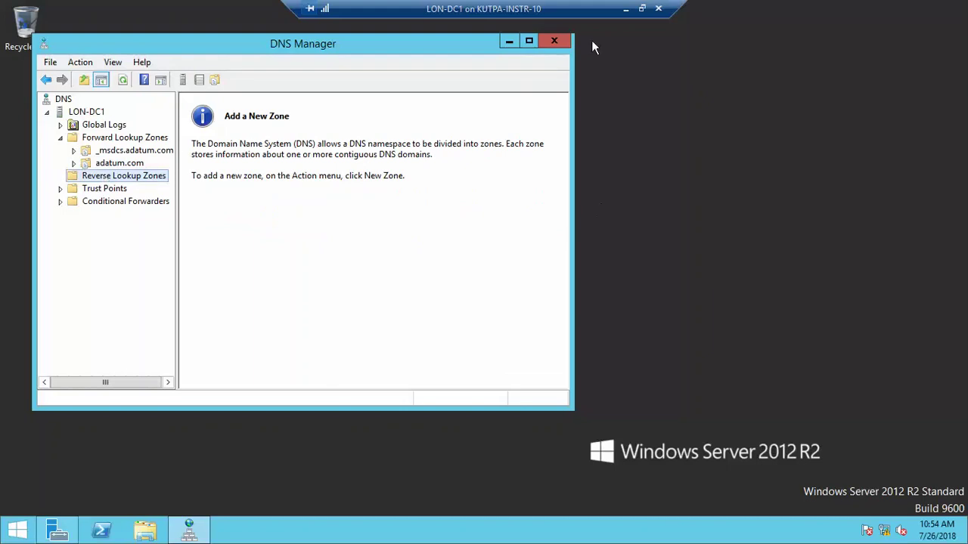
left_click(625, 9)
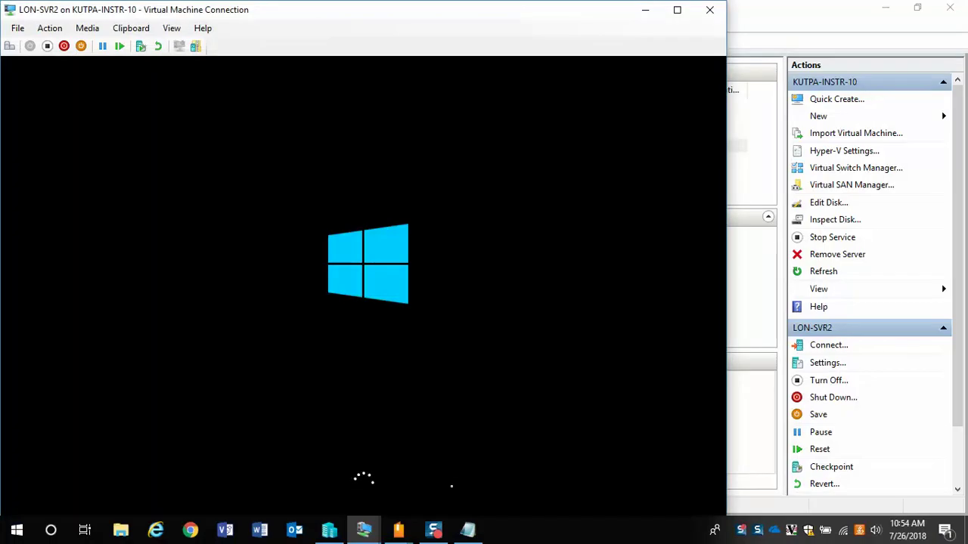
left_click(435, 531)
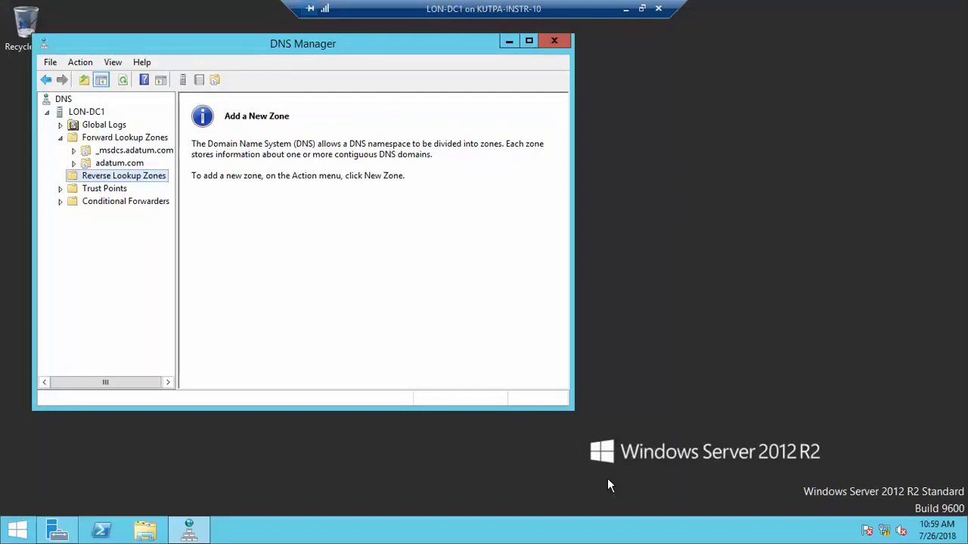
right_click(140, 182)
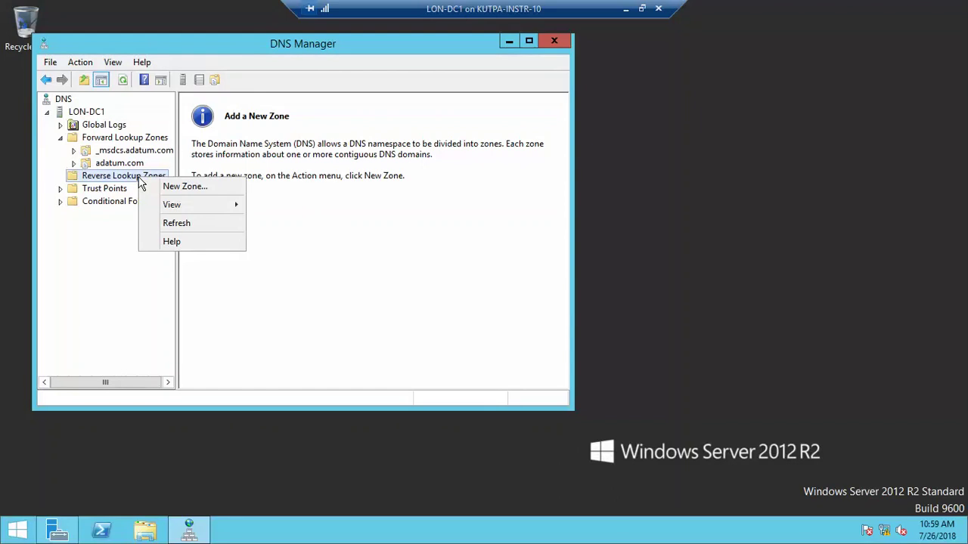
- Create an AD-integrated IPv4 reverse zone for network ID 172.16, replicated domain-wide
left_click(188, 187)
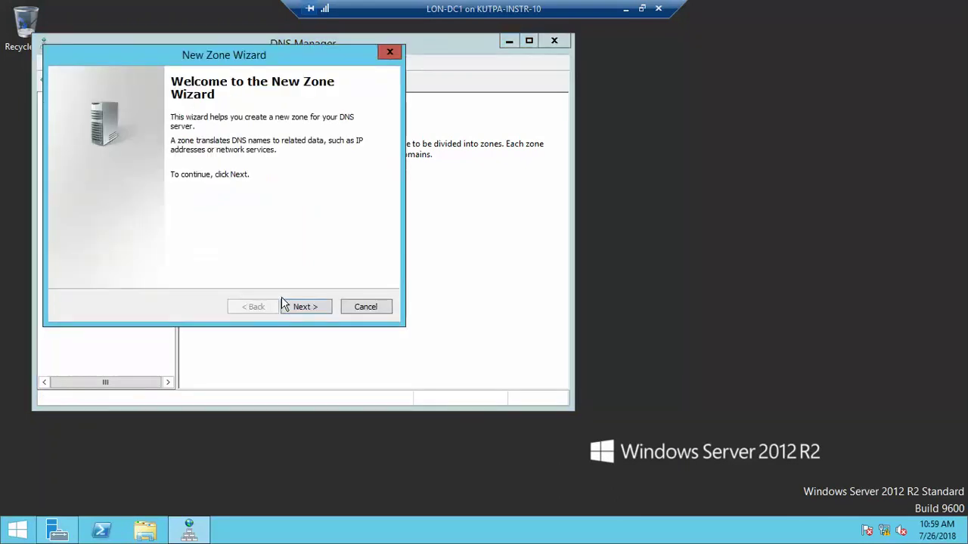
left_click(298, 307)
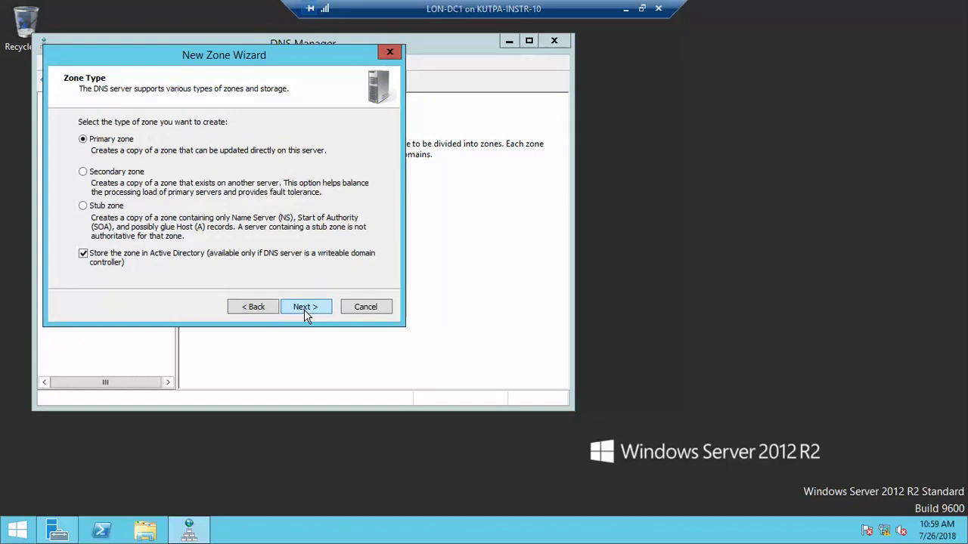
left_click(304, 309)
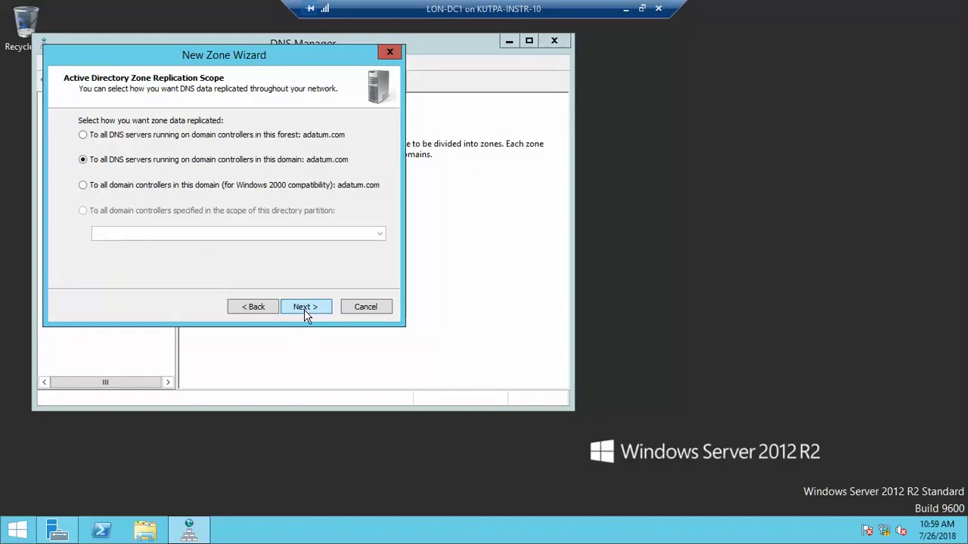
left_click(304, 309)
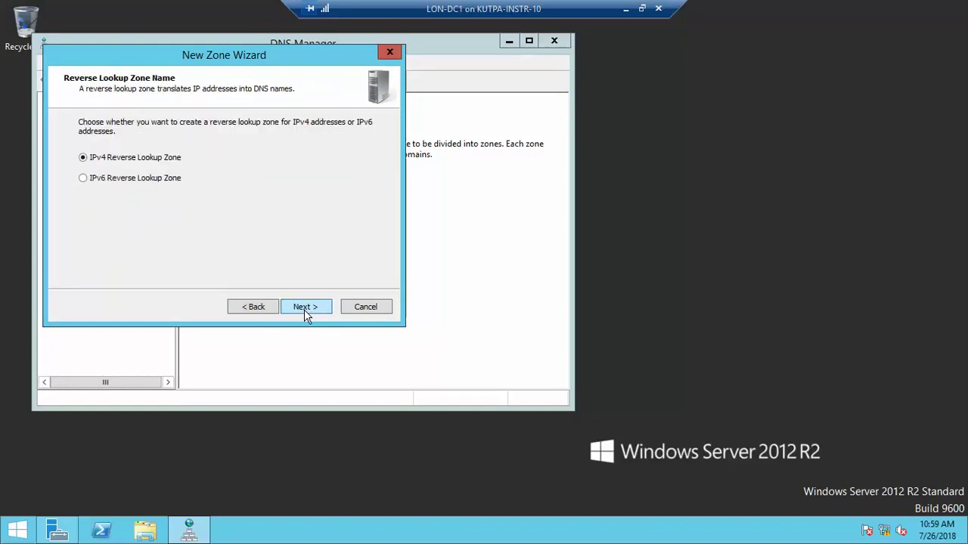
left_click(304, 309)
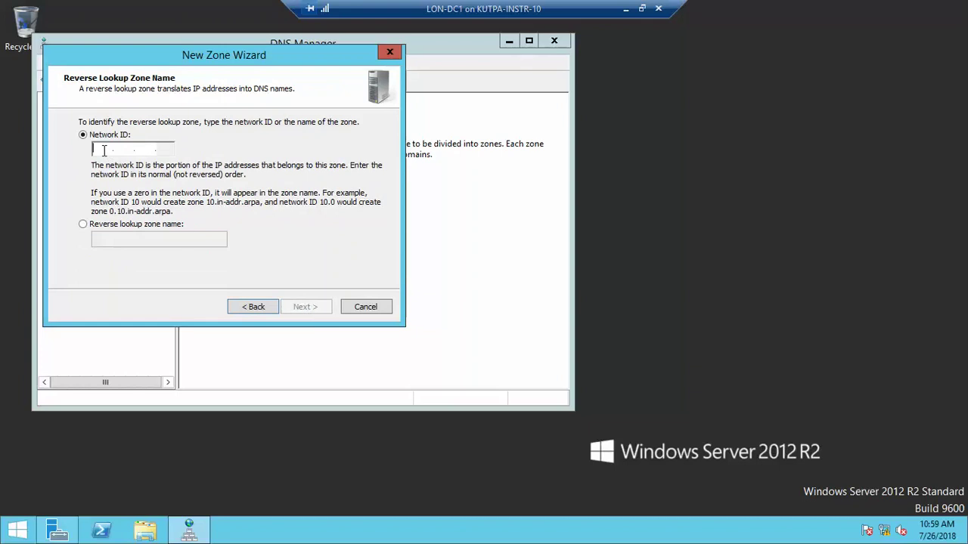
type("172 .")
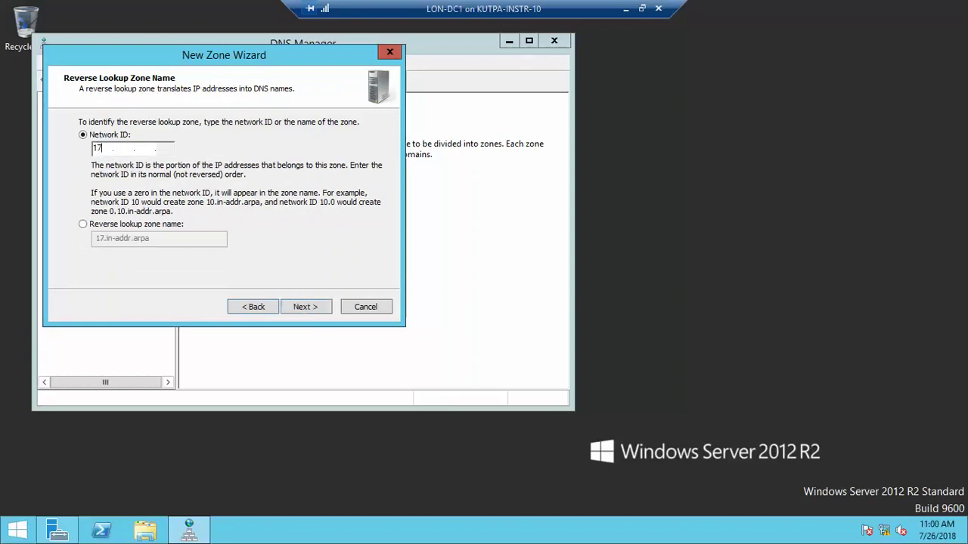
type("16 . .")
left_click(306, 308)
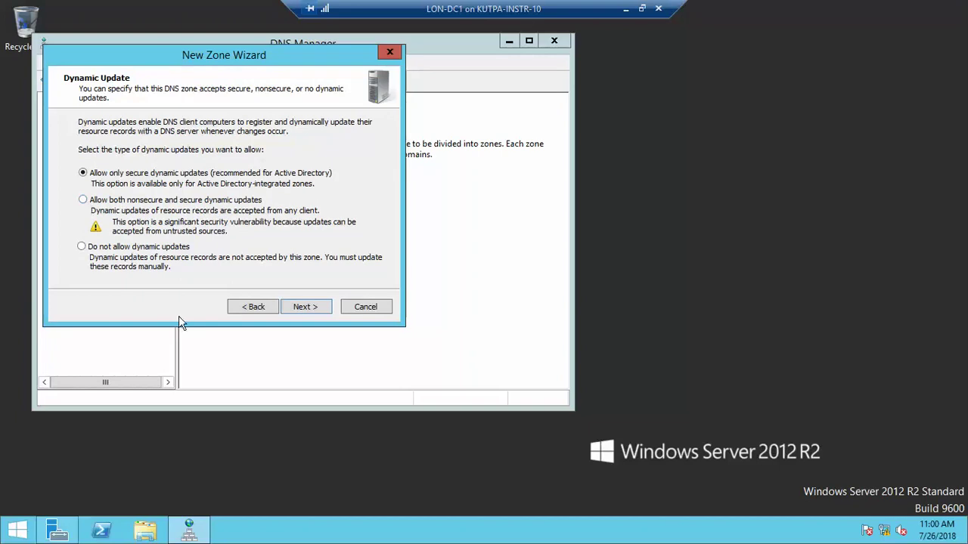
left_click(305, 307)
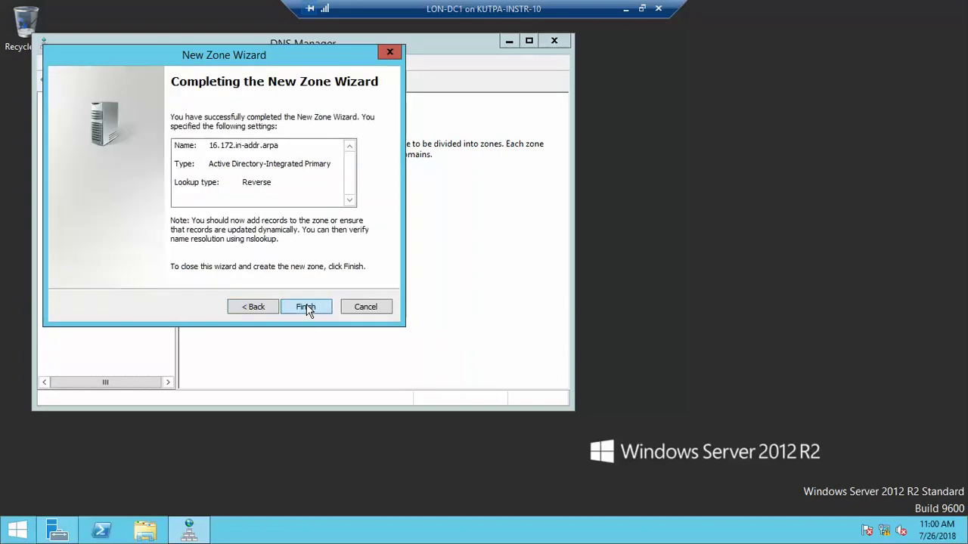
left_click(305, 307)
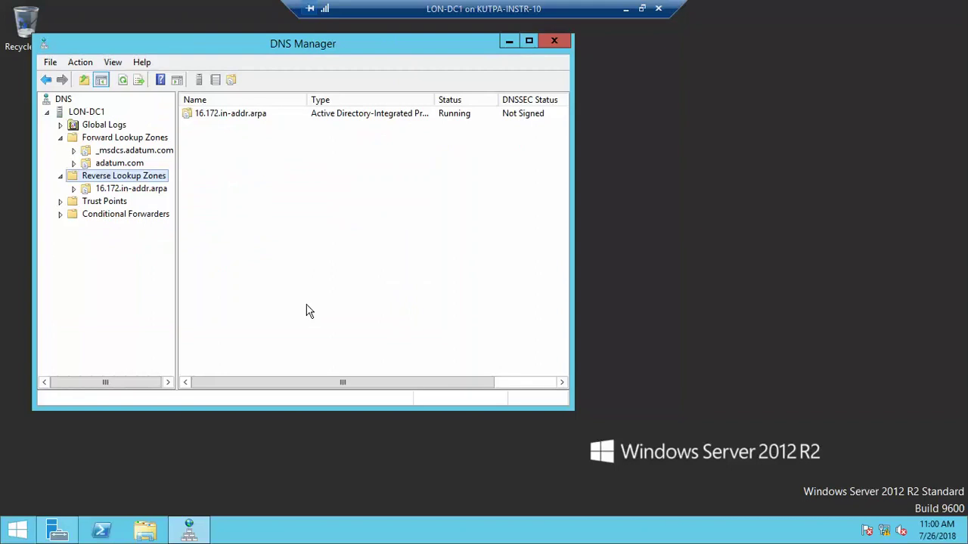
- Close the DNS Manager console
left_click(560, 43)
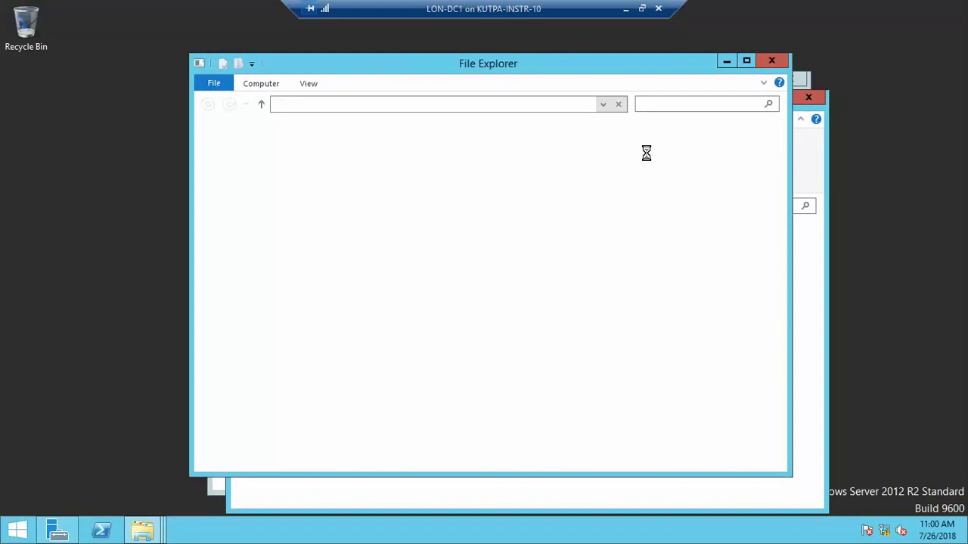
- Close the duplicate This PC windows and open Local Disk (C:)
left_click(775, 60)
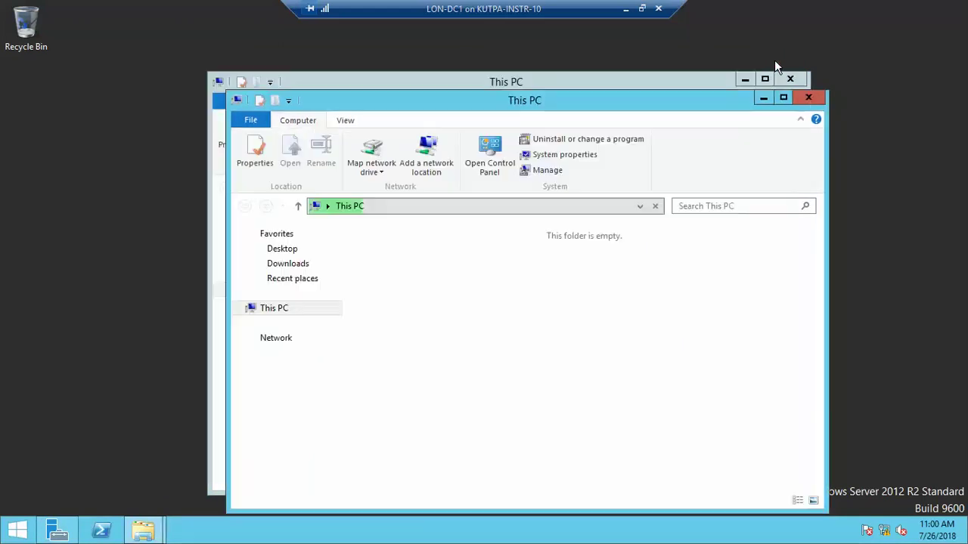
left_click(813, 101)
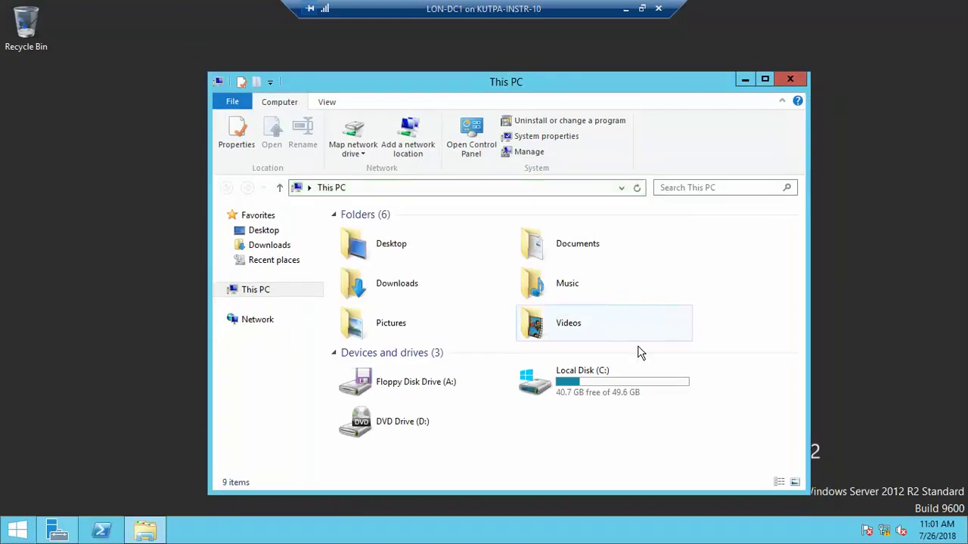
left_click(612, 383)
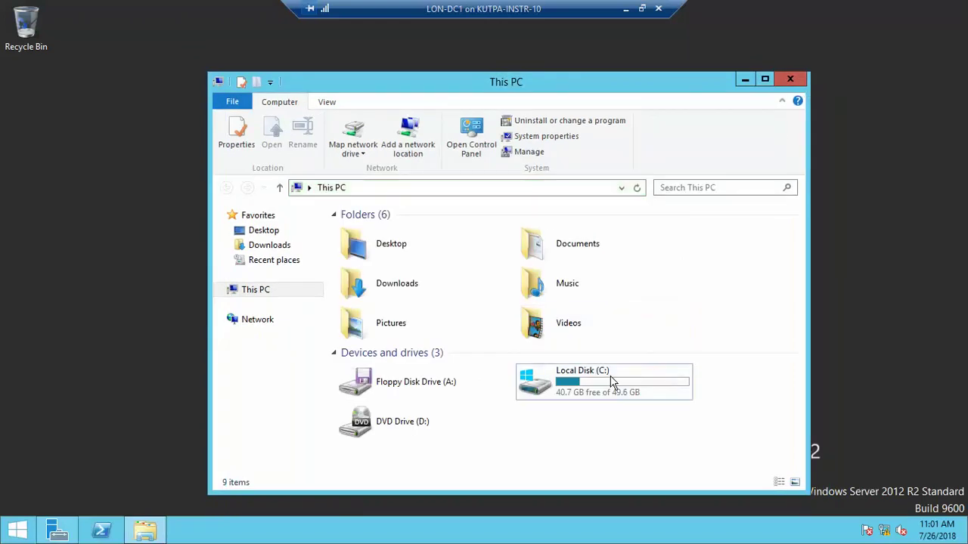
double_click(613, 384)
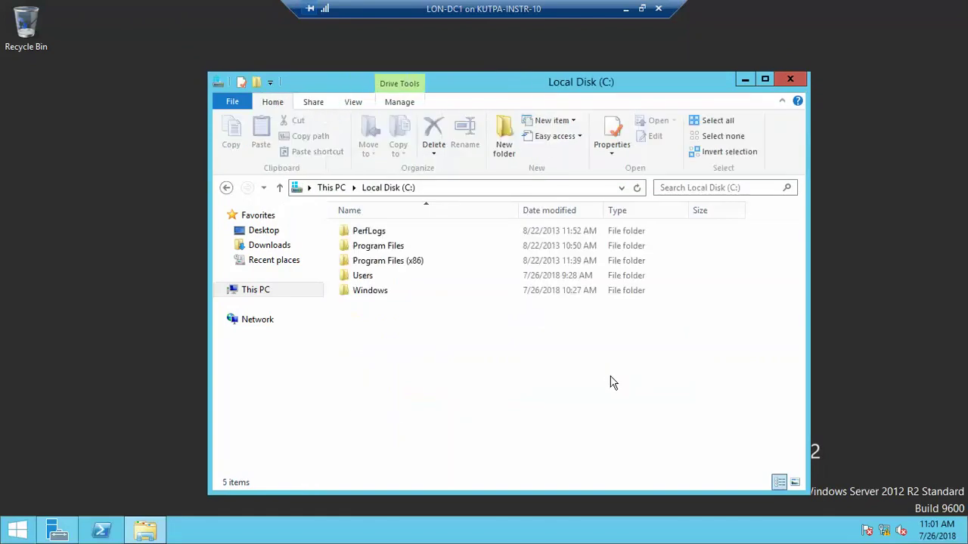
- Create a new folder named 'Software' at the root of C:
right_click(391, 346)
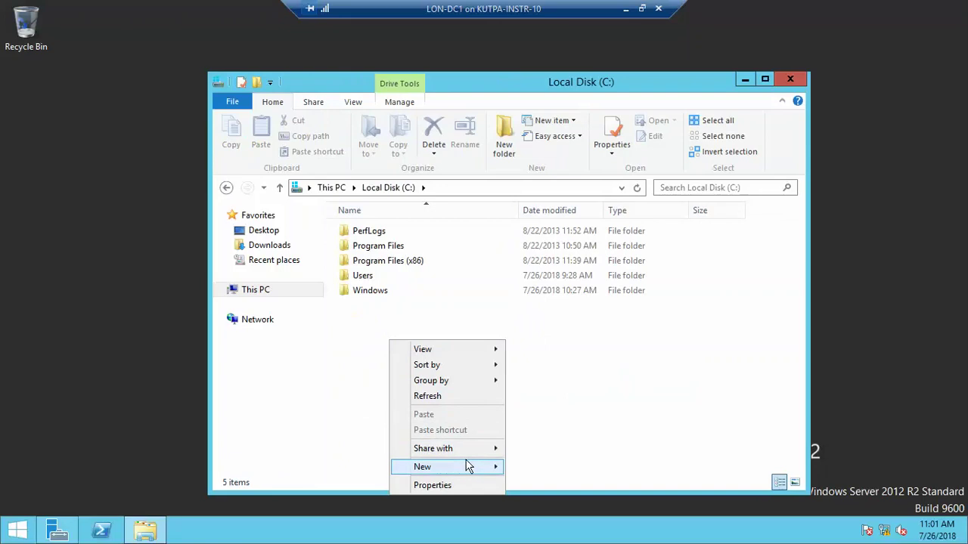
mouse_move(499, 467)
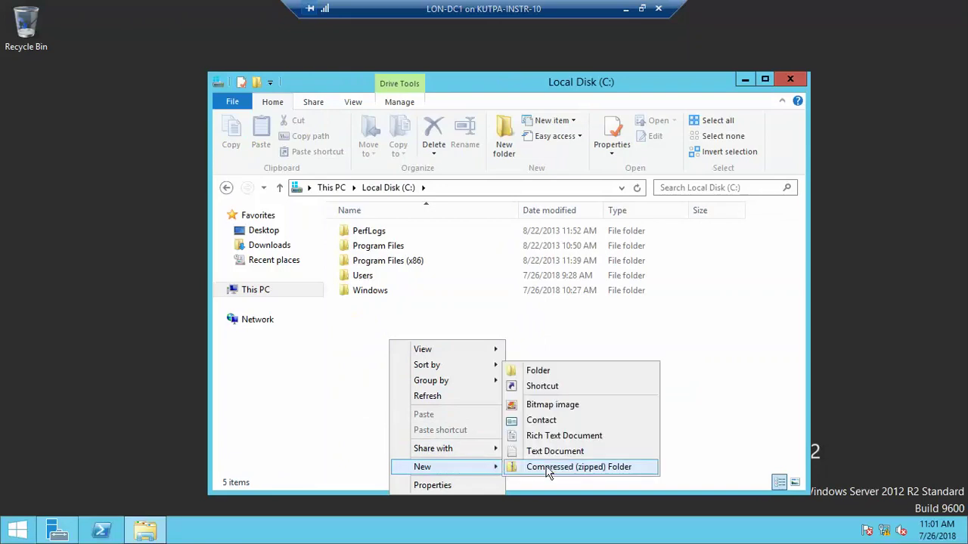
left_click(554, 370)
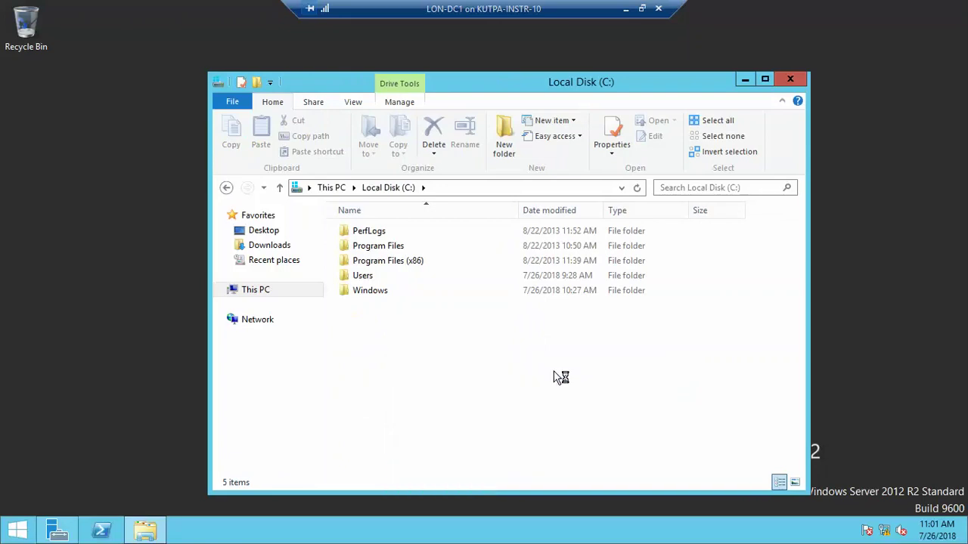
type("Sof")
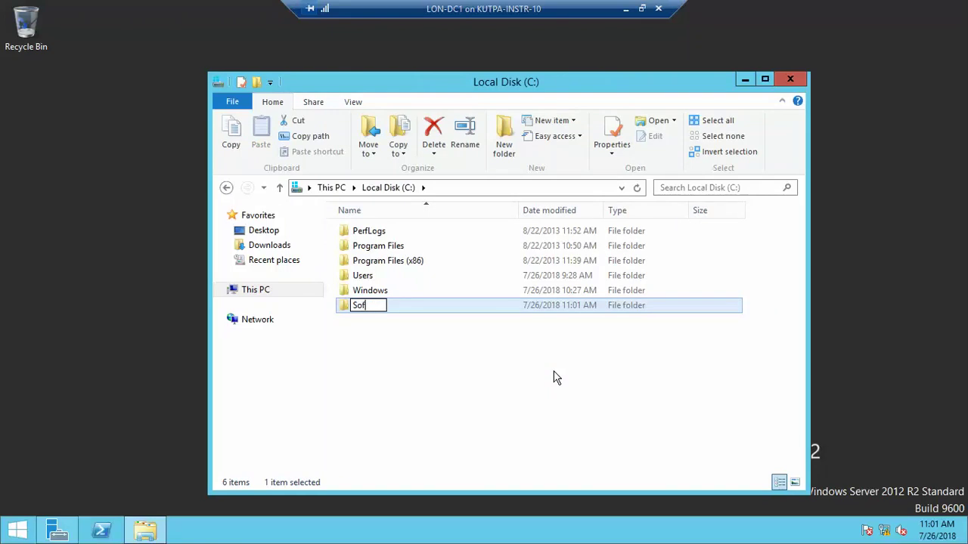
type("tware")
key("Return")
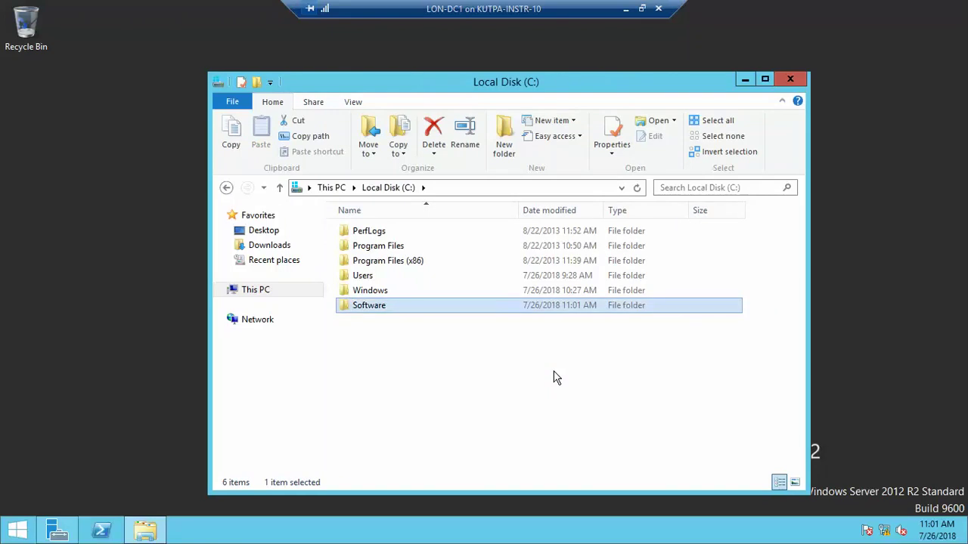
- Share the Software folder through Advanced Sharing, granting Everyone Full Control
right_click(385, 310)
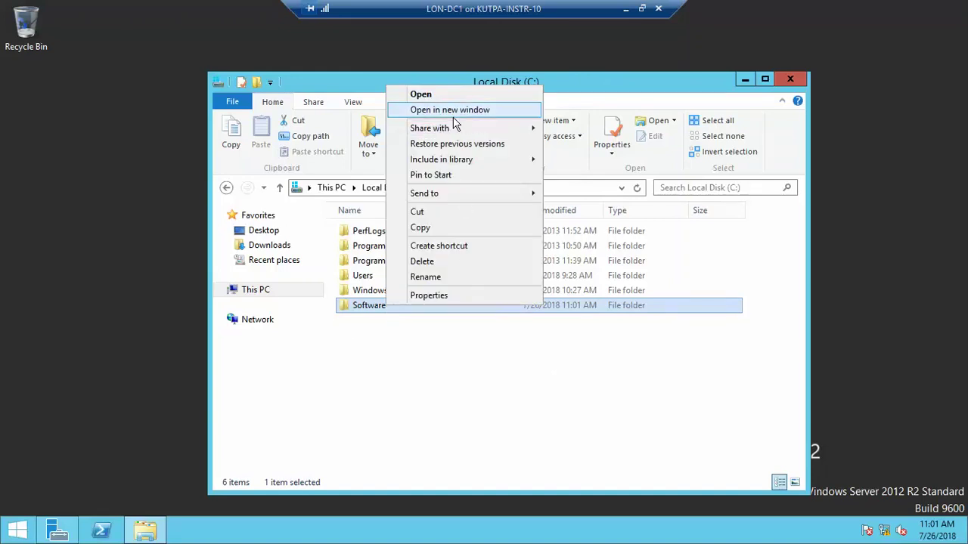
left_click(446, 291)
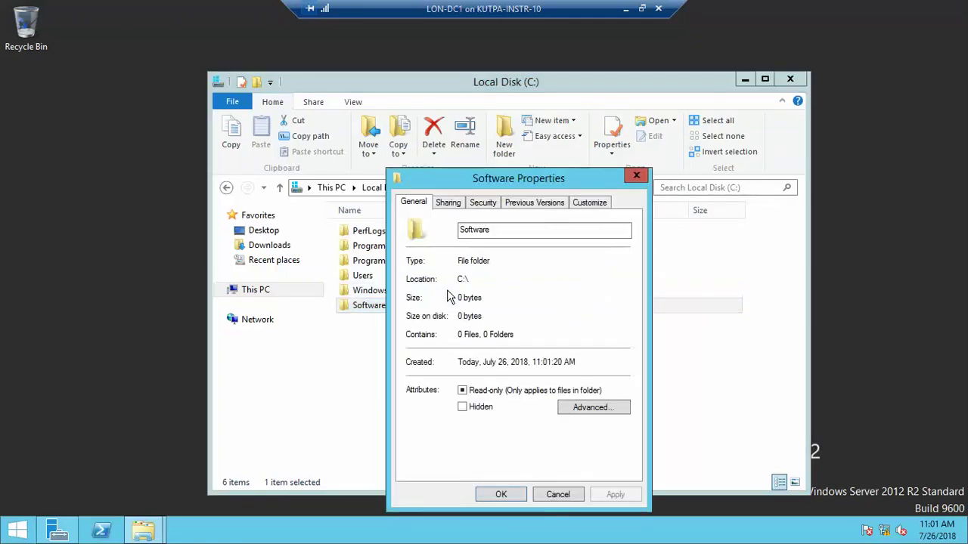
left_click(450, 204)
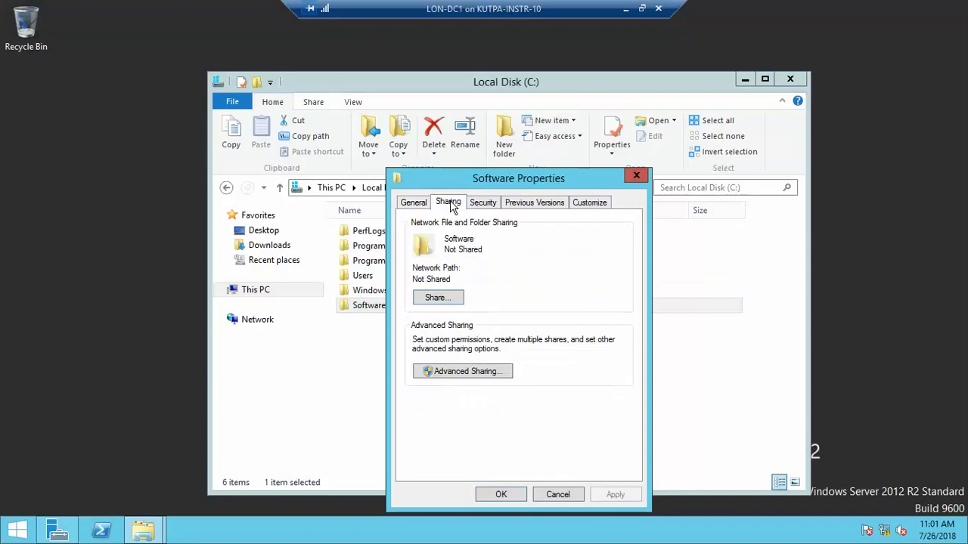
left_click(473, 371)
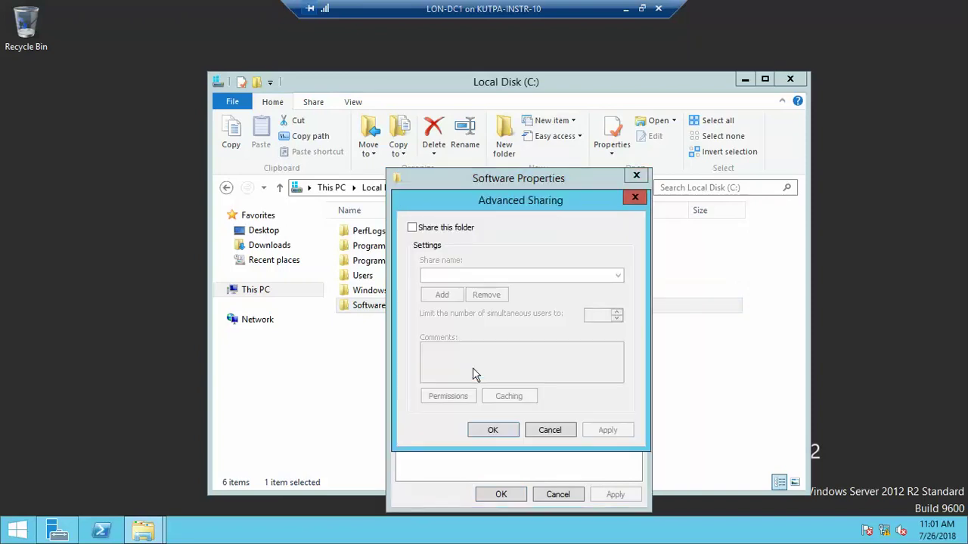
left_click(411, 227)
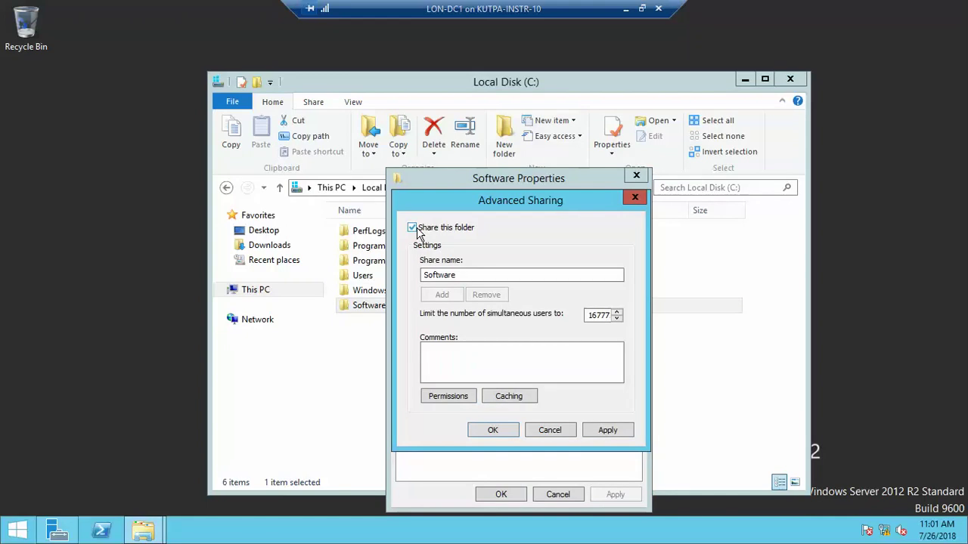
left_click(466, 398)
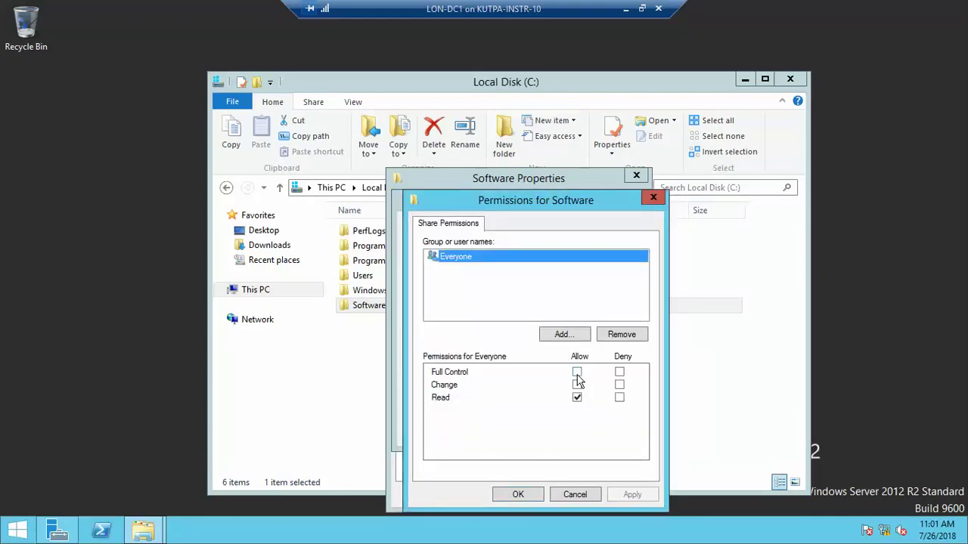
left_click(577, 373)
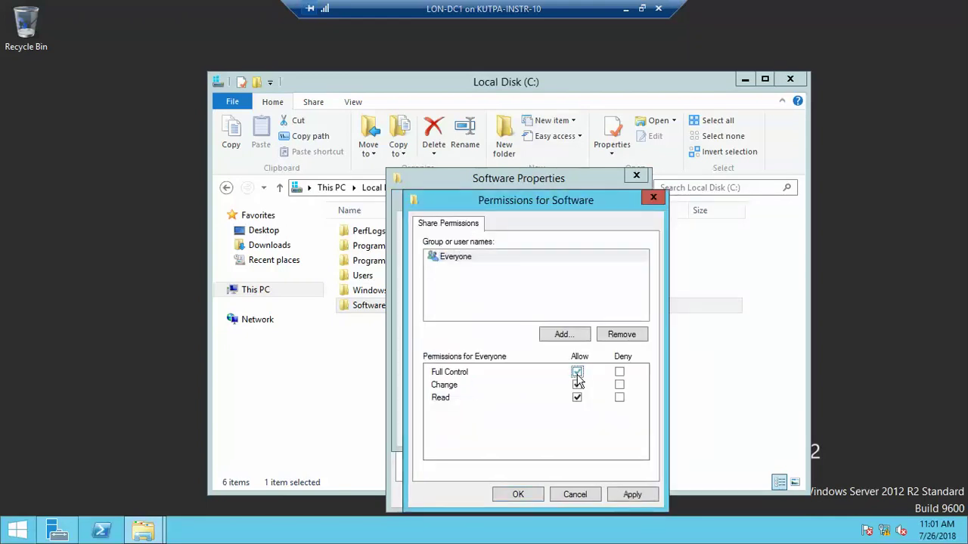
left_click(517, 495)
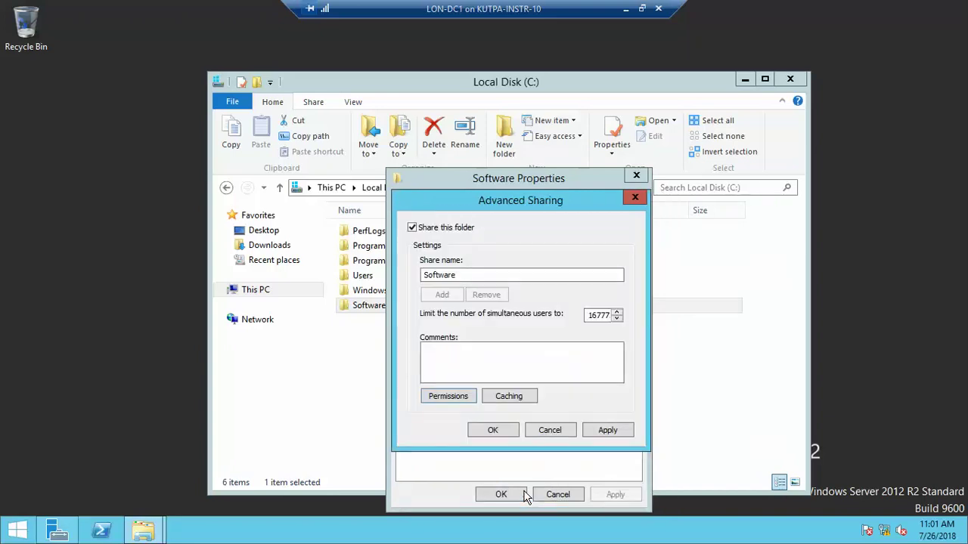
left_click(501, 437)
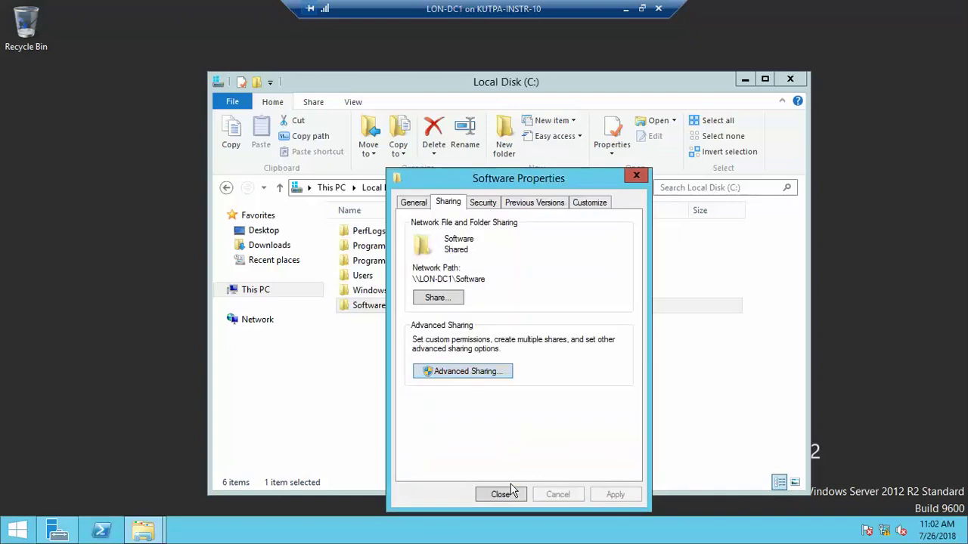
left_click(500, 494)
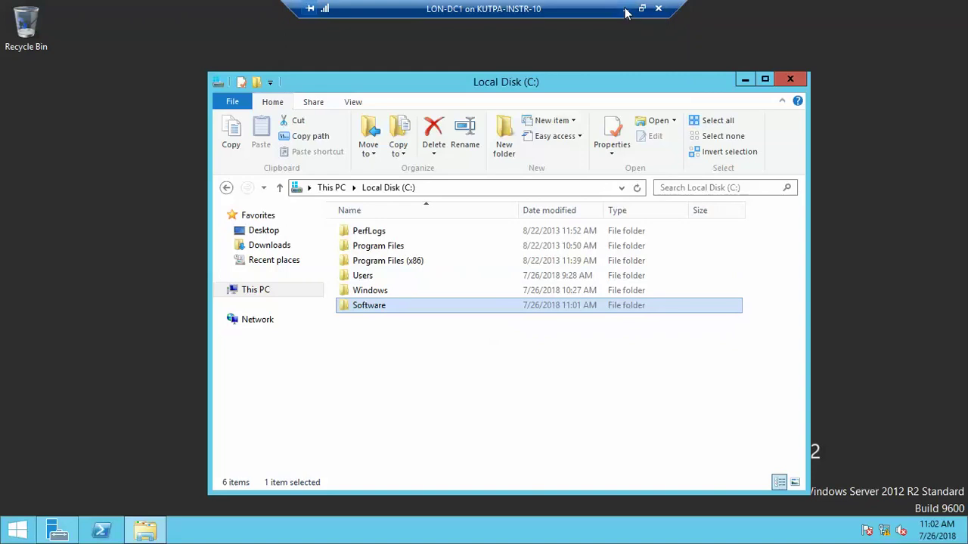
- Minimize the LON-DC1 and LON-CL1 windows and bring LON-SVR2's console to the front
left_click(626, 9)
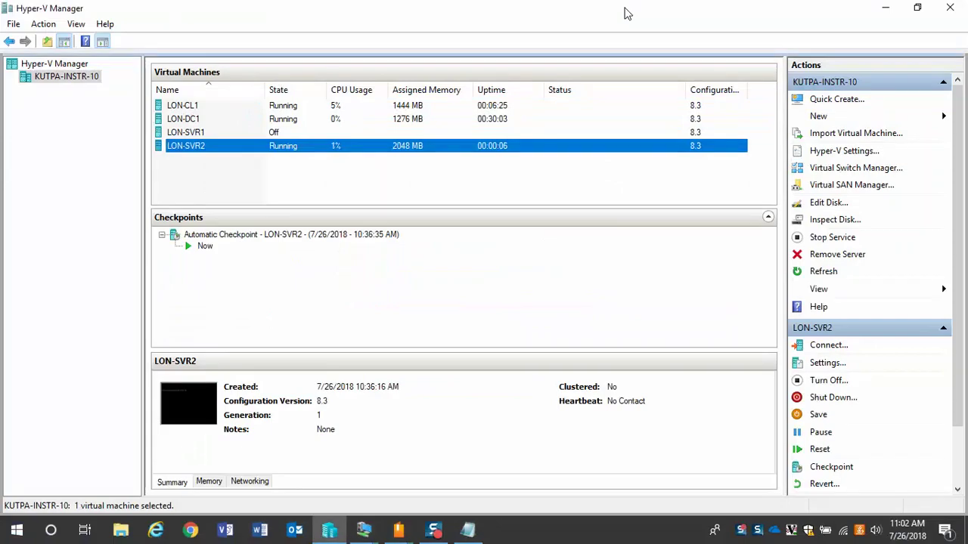
mouse_move(364, 530)
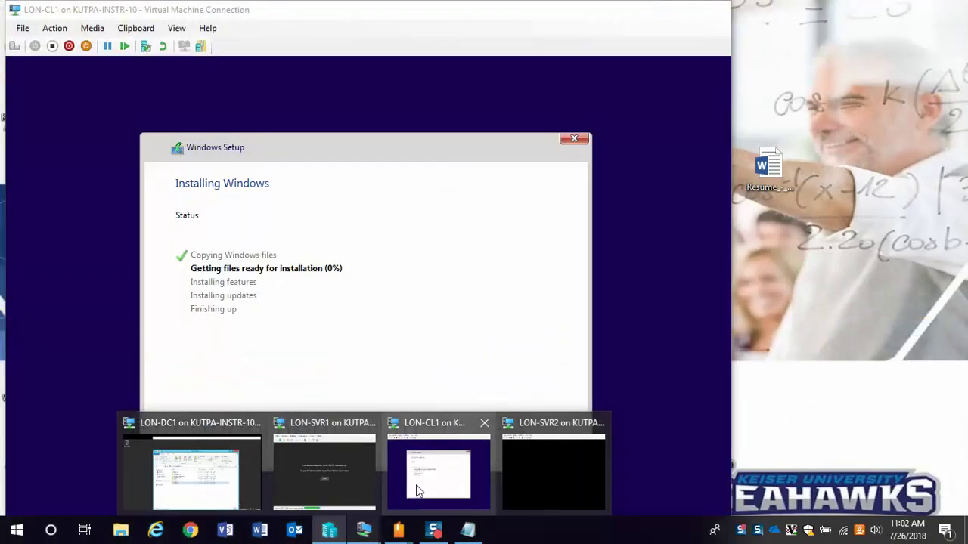
left_click(416, 485)
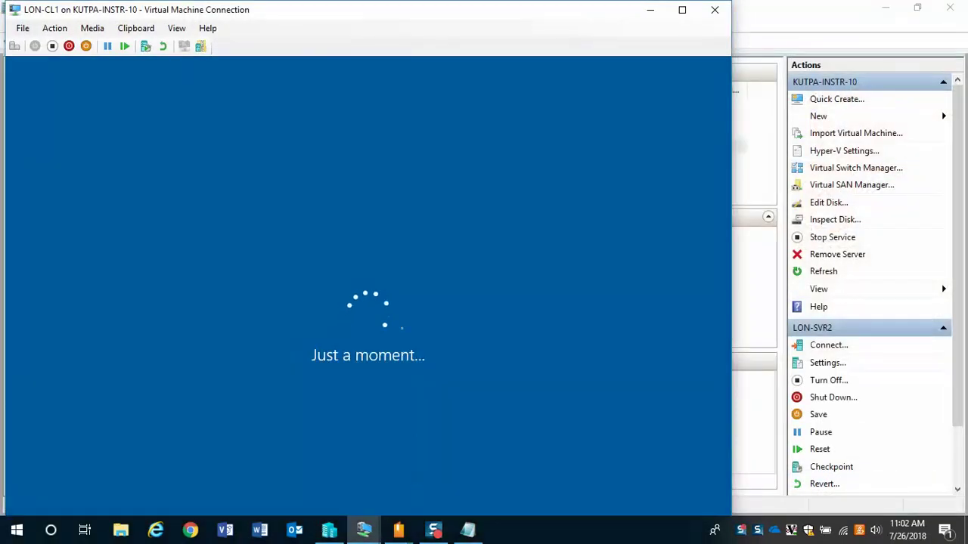
left_click(652, 10)
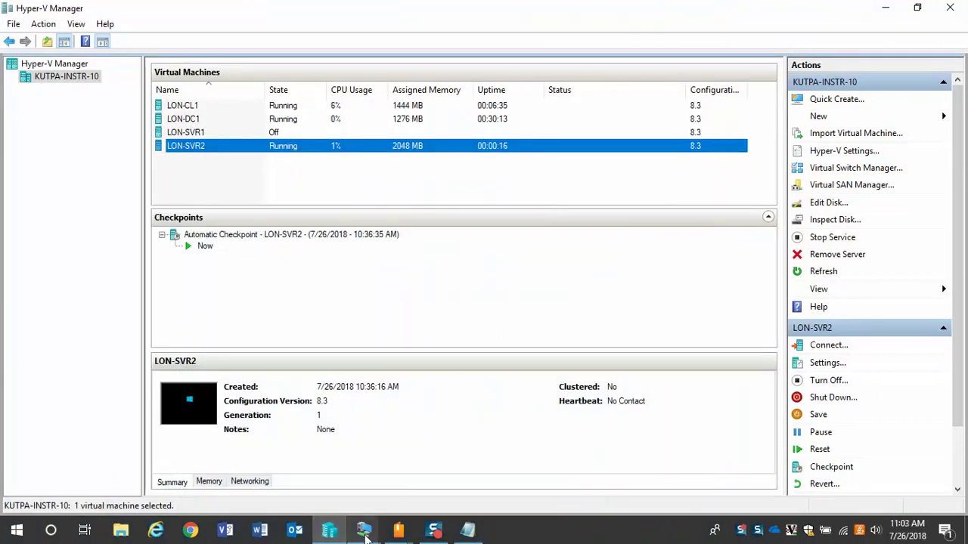
mouse_move(364, 529)
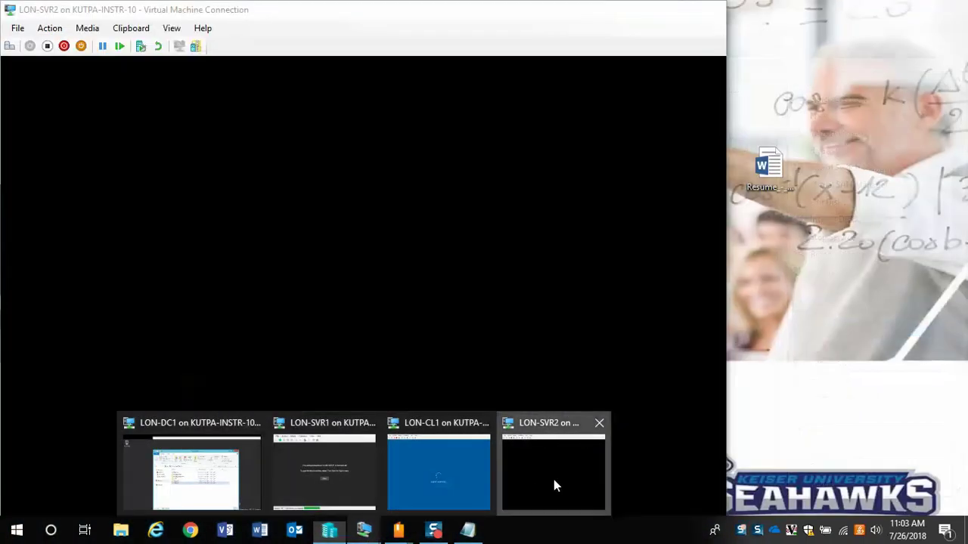
left_click(553, 481)
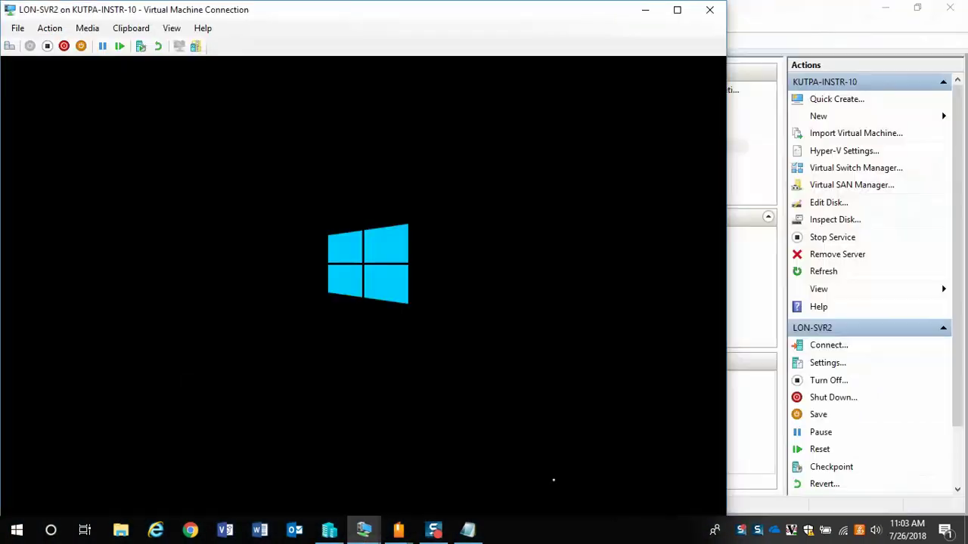